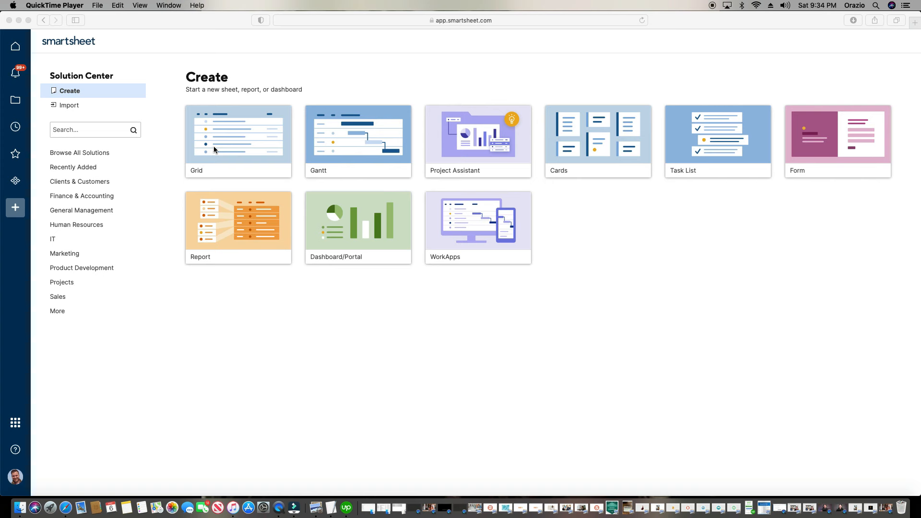
Create a new blank grid sheet from Solution Center and name it 'Sample Form'
click(213, 146)
click(214, 146)
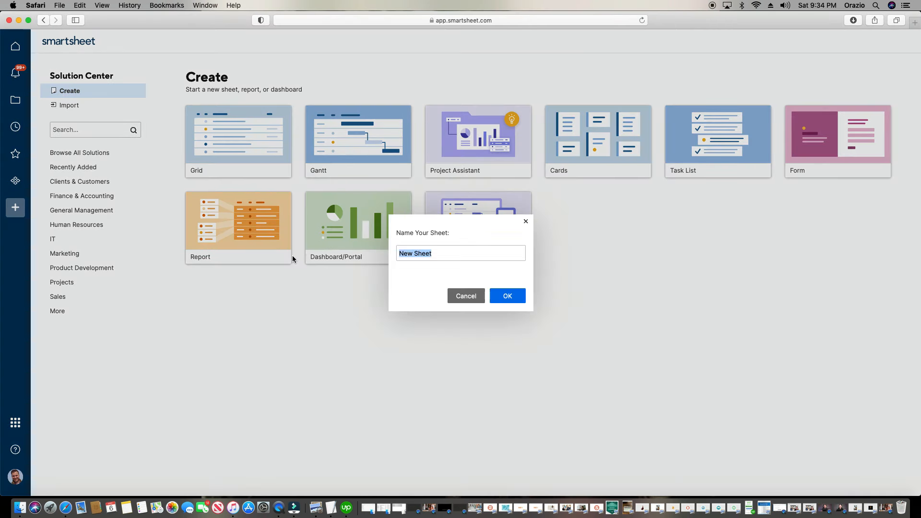
text(Sample Form)
click(508, 296)
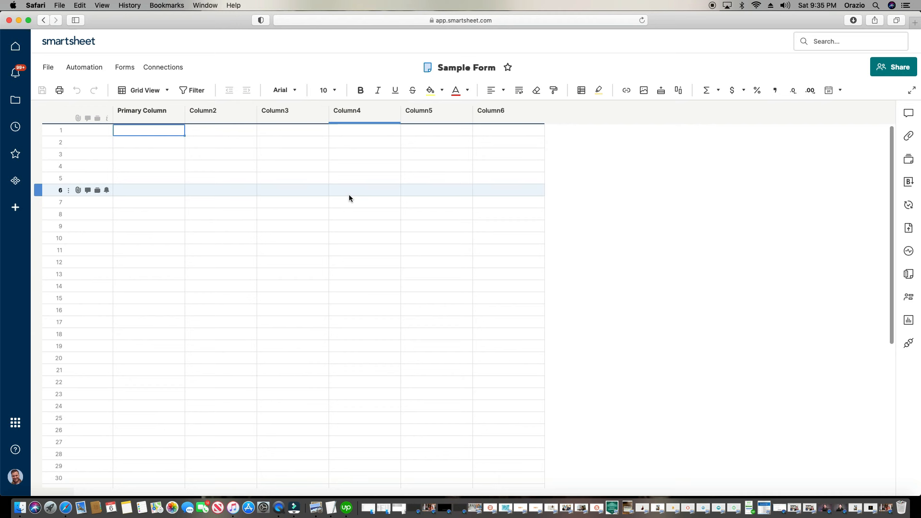
Create a form from the sheet and inspect the Primary Column and Column2 fields
click(125, 70)
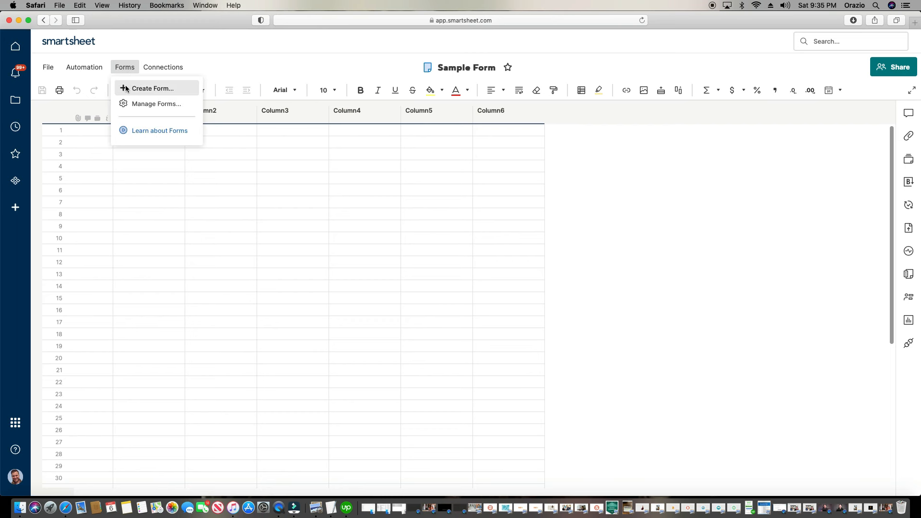
click(126, 89)
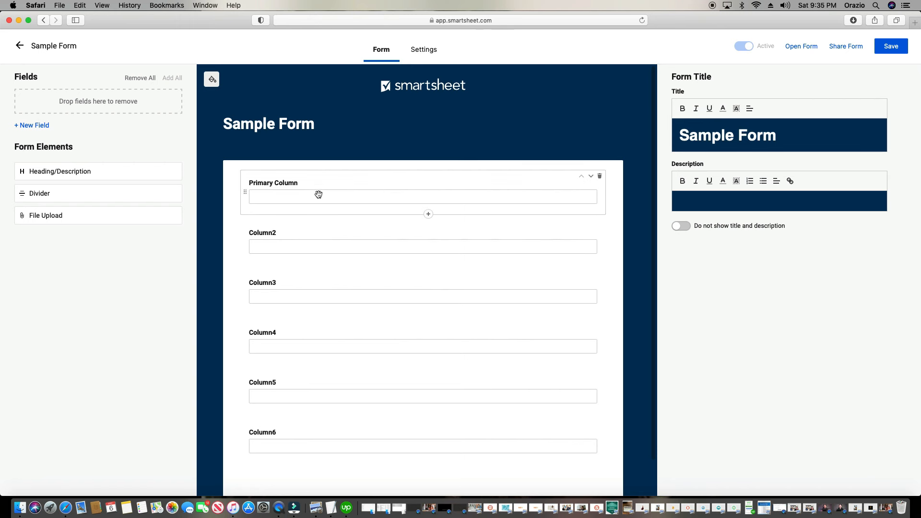
click(339, 183)
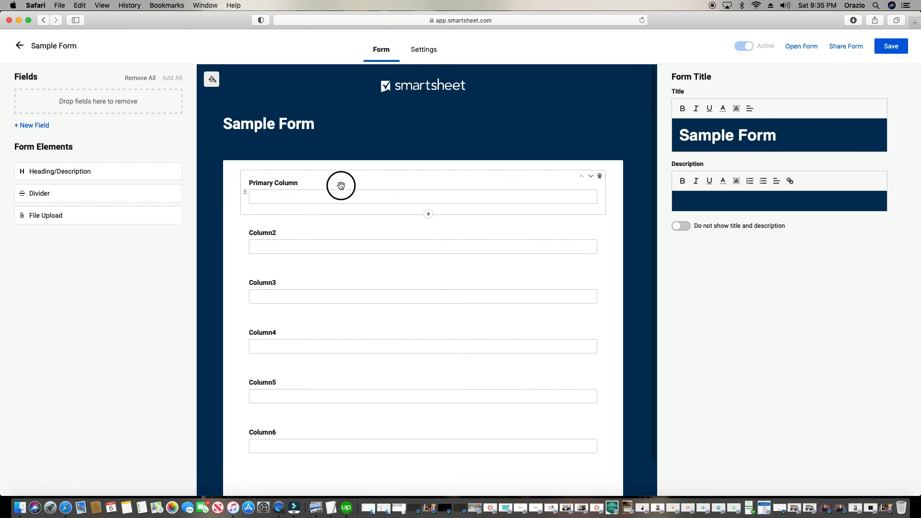
click(347, 254)
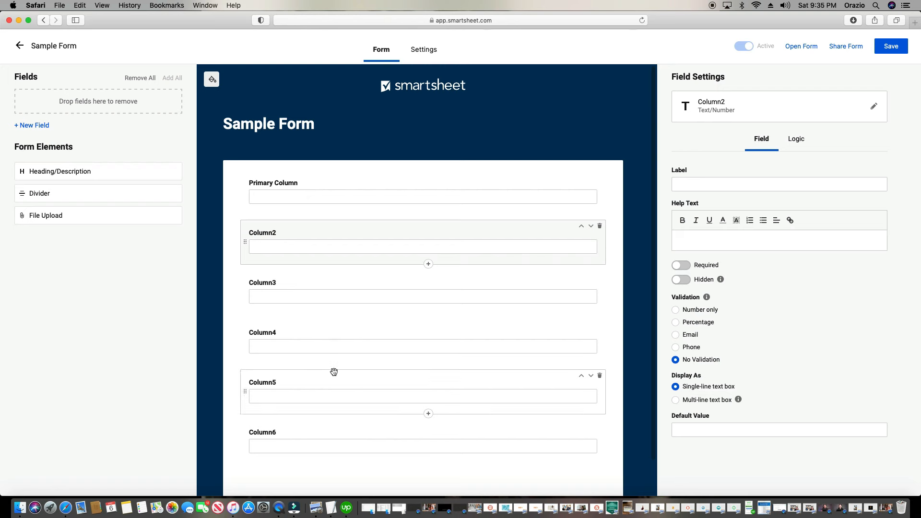
Discard that unsaved form, then create a fresh form for the Sample Form sheet
click(20, 45)
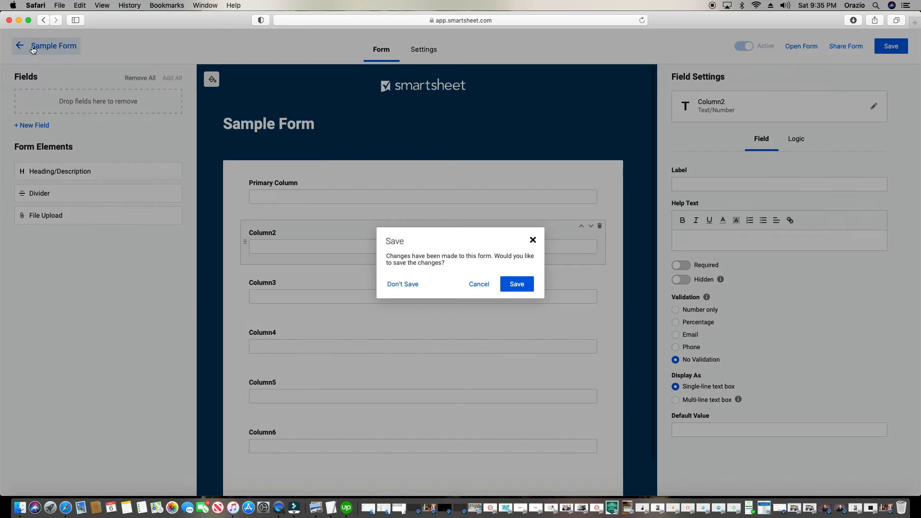
click(411, 290)
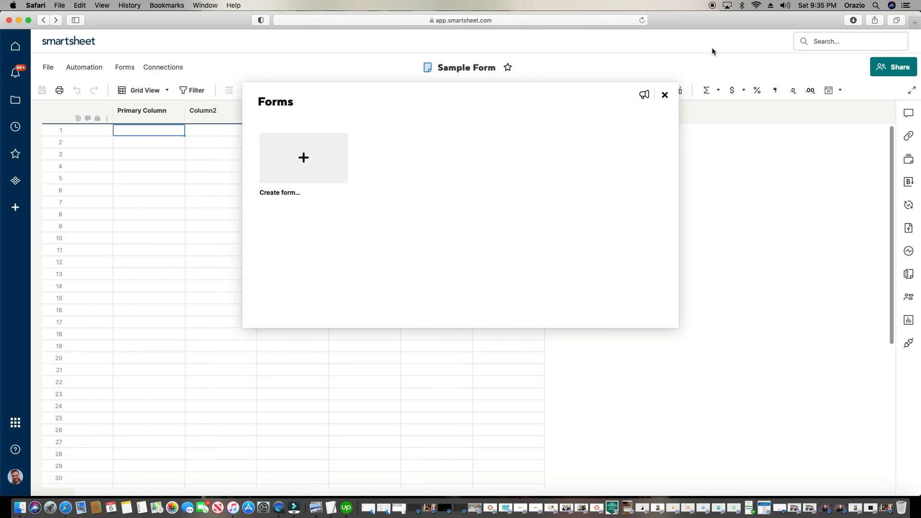
click(664, 96)
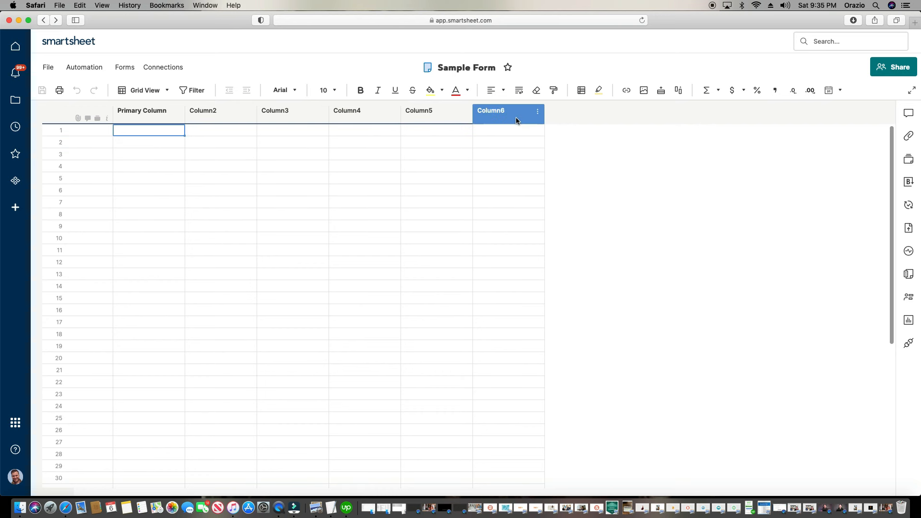
click(130, 69)
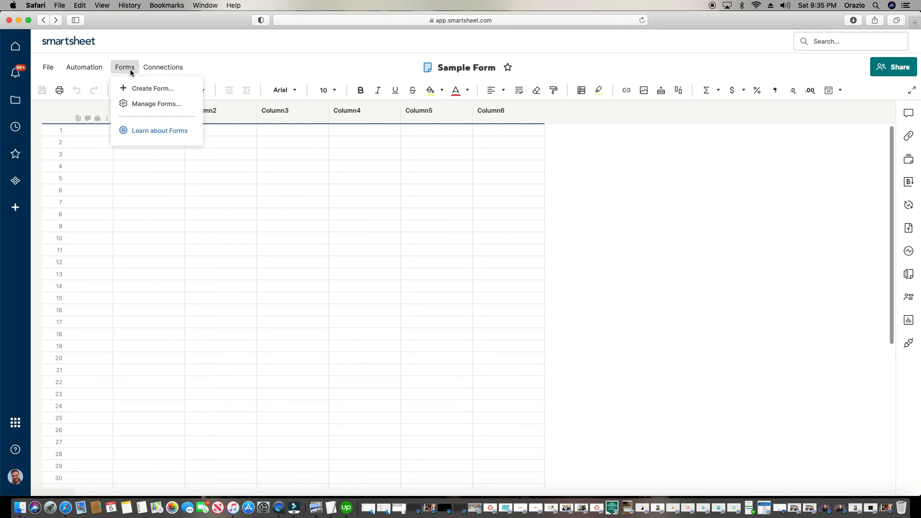
click(149, 90)
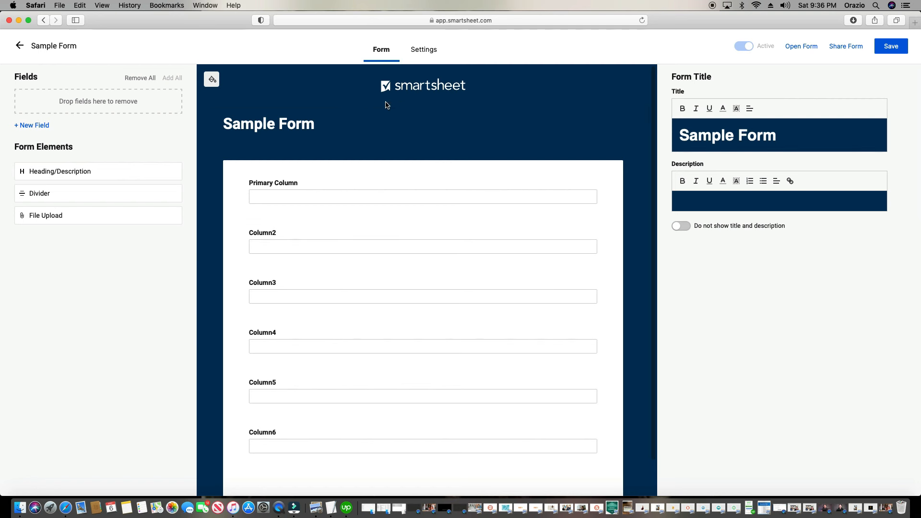
Try lighter blue and yellow-green background colours, then cancel, keeping #003059
click(212, 82)
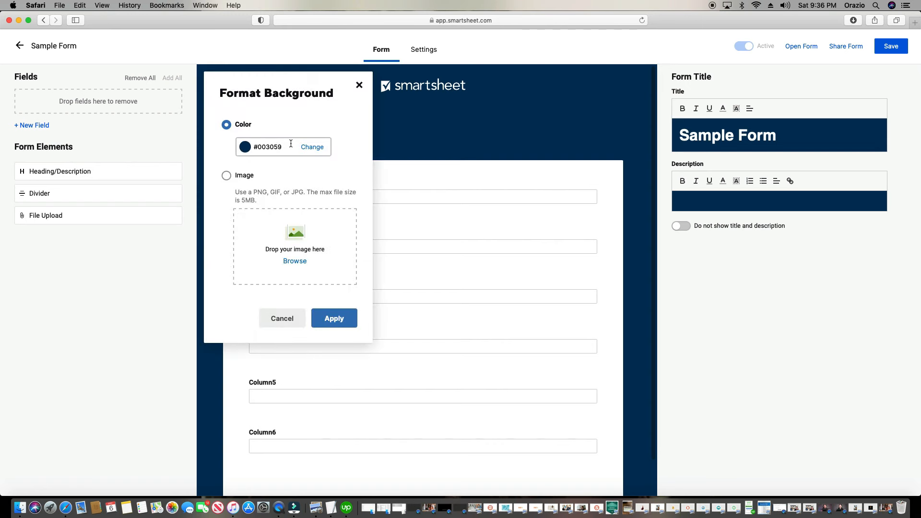
click(324, 150)
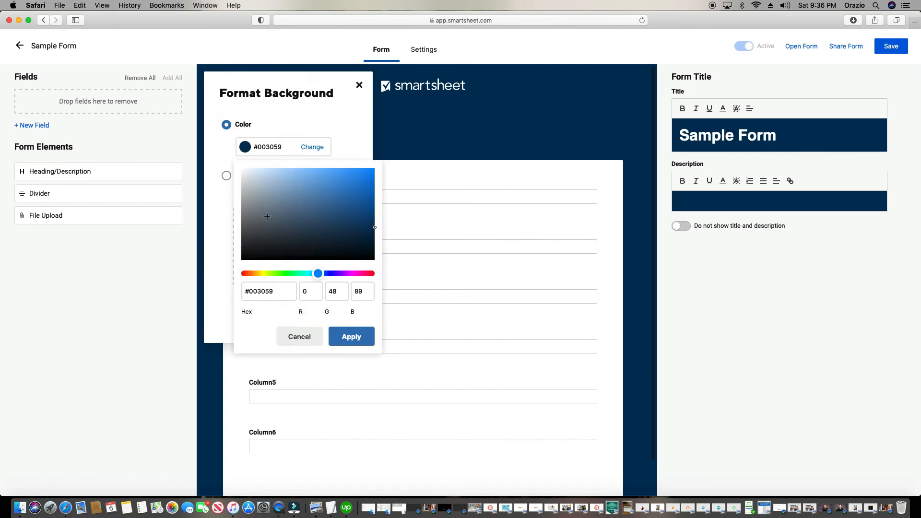
click(328, 206)
mouse_move(328, 206)
mouse_down()
mouse_move(288, 205)
mouse_move(292, 193)
mouse_up()
click(268, 273)
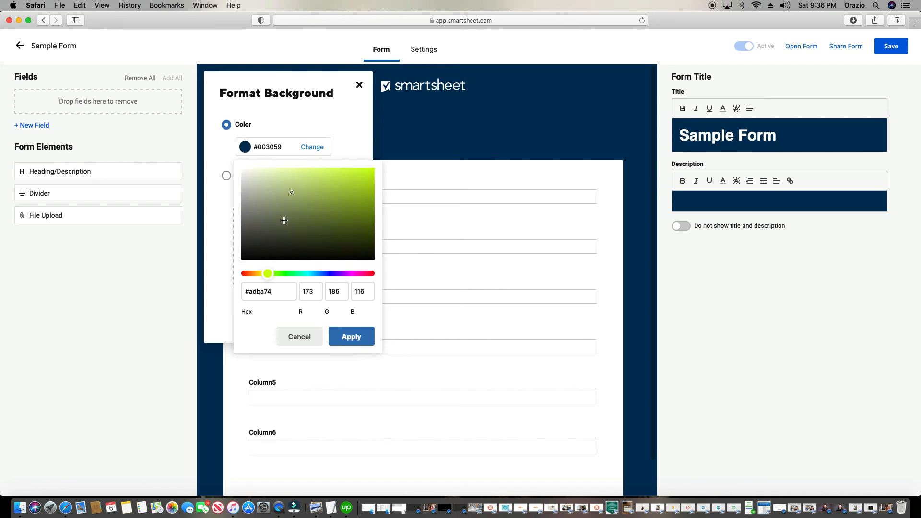
click(300, 343)
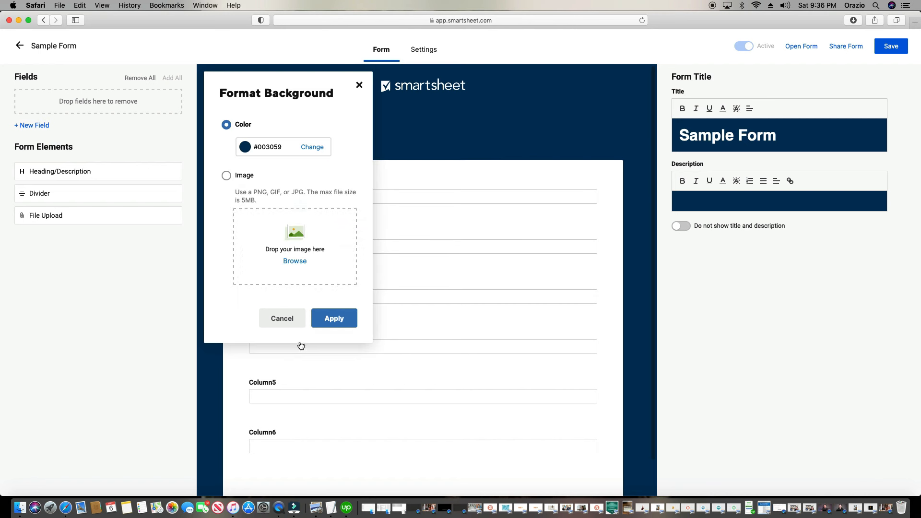
Upload the Form Sample image from Downloads and apply it as the form background
click(227, 176)
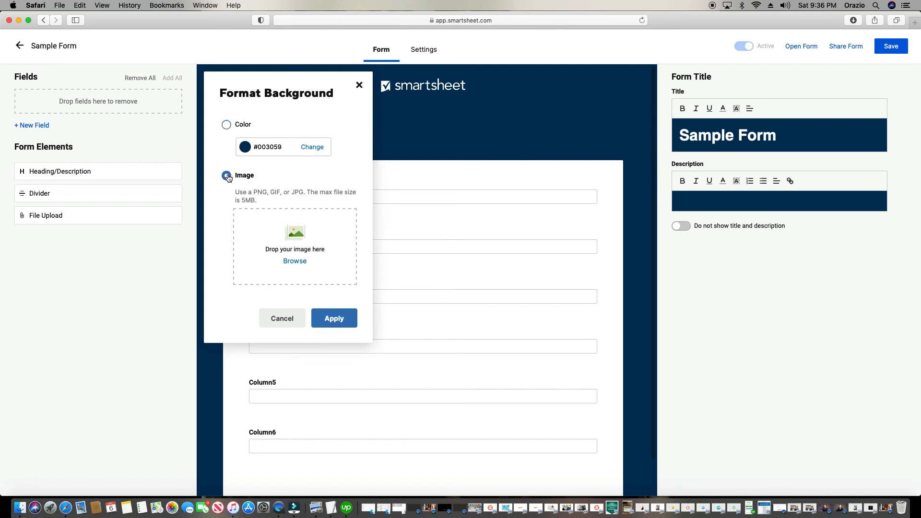
click(294, 262)
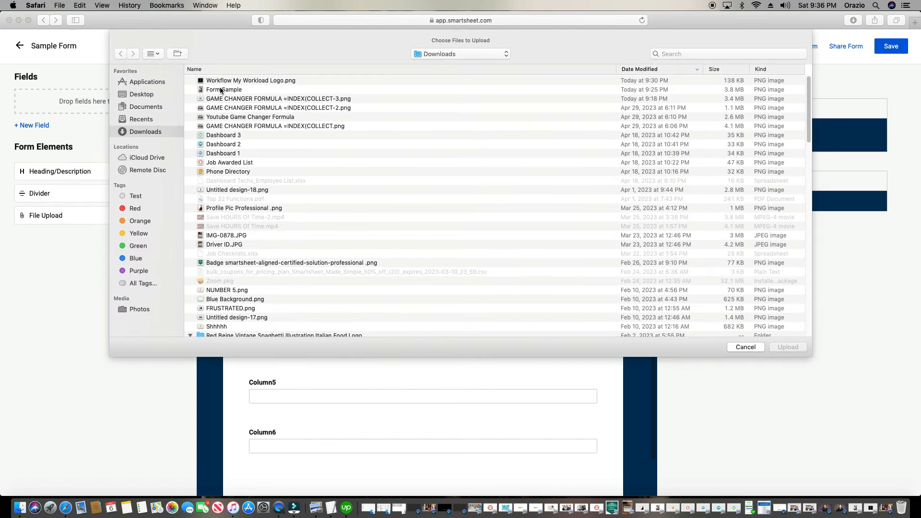
click(220, 90)
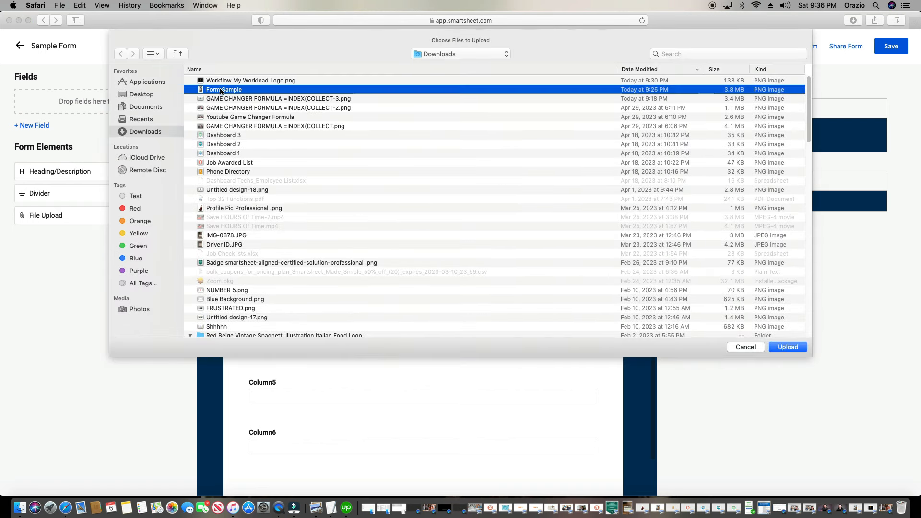
click(789, 347)
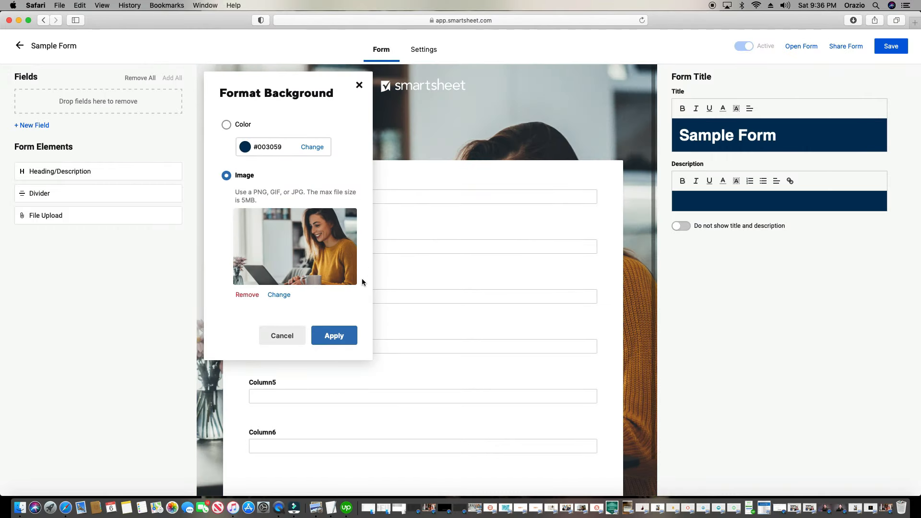
click(347, 336)
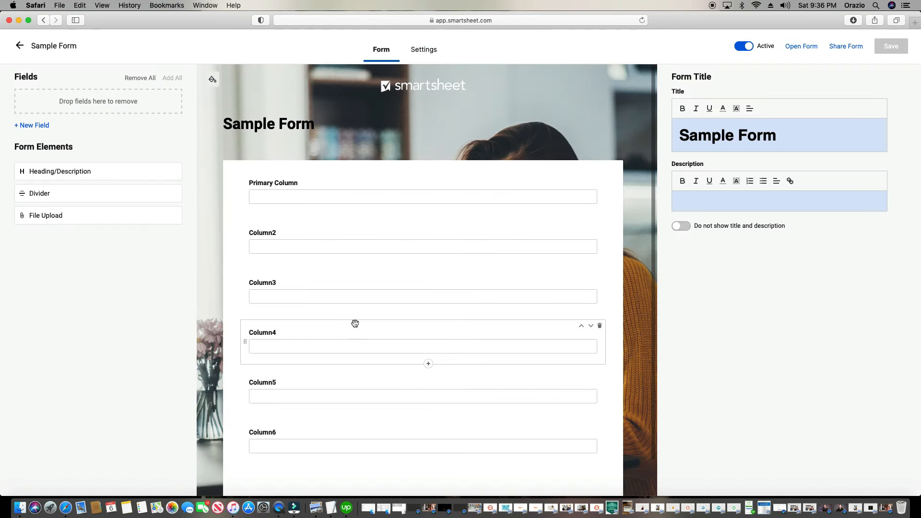
Apply the Side-by-side theme in form Settings and open the after-submission options
click(424, 50)
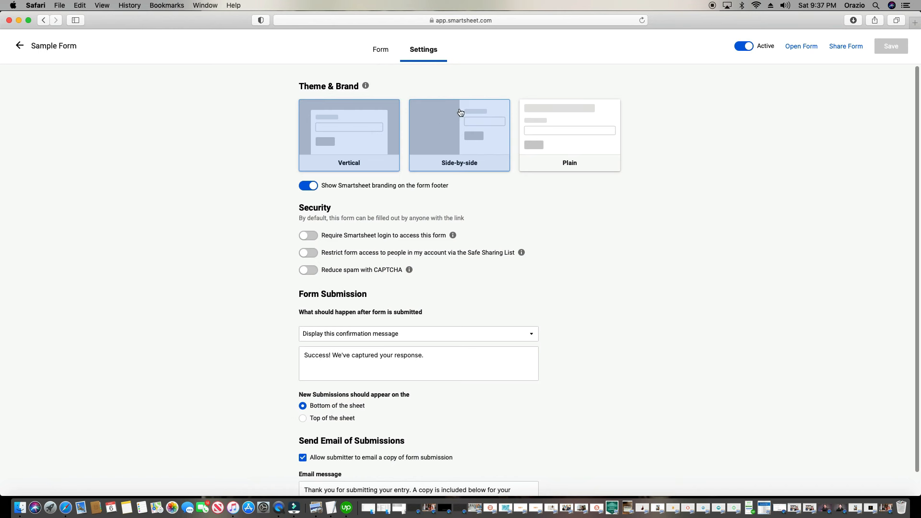
click(419, 124)
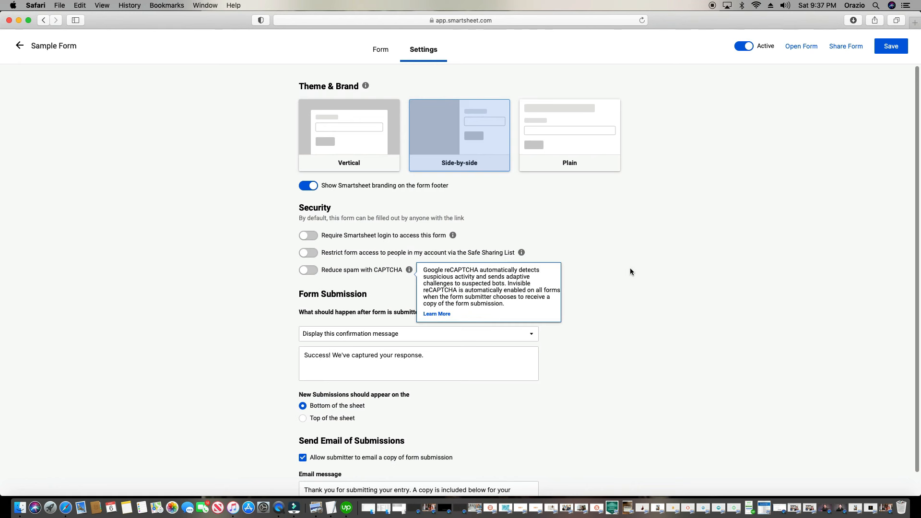
scroll(632, 268, down, 1)
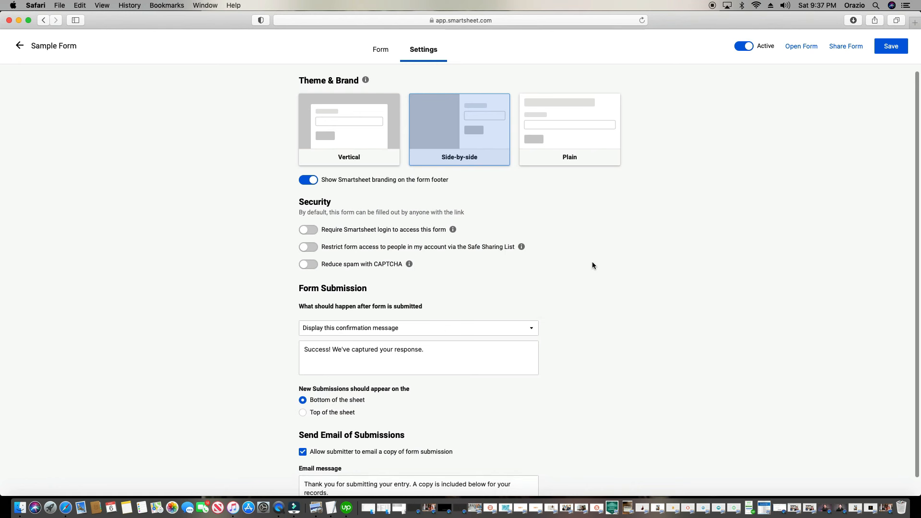
scroll(592, 266, down, 3)
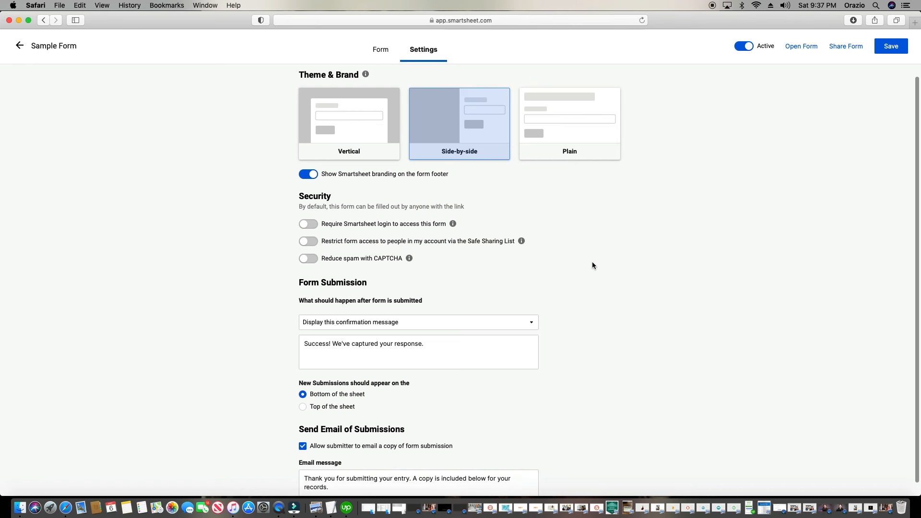
click(428, 313)
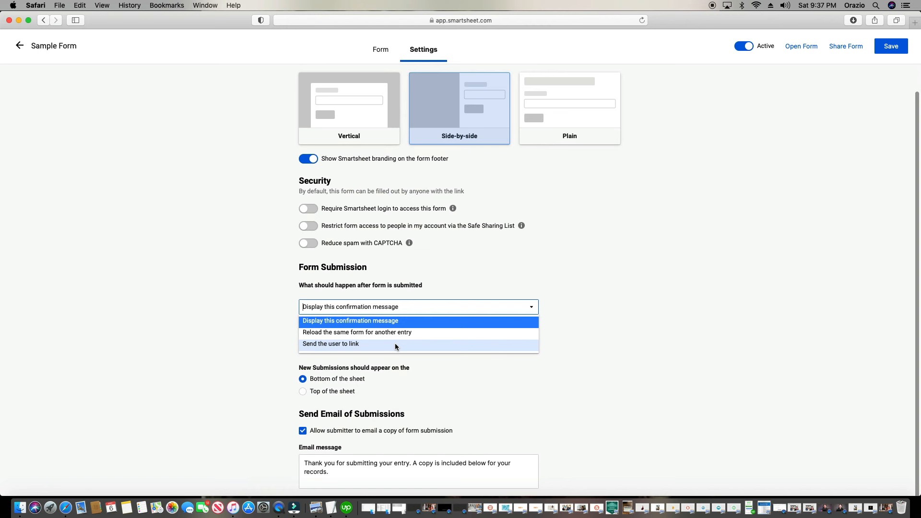
Keep the confirmation message and Bottom of the sheet submissions, save, and return to the Form tab
click(760, 320)
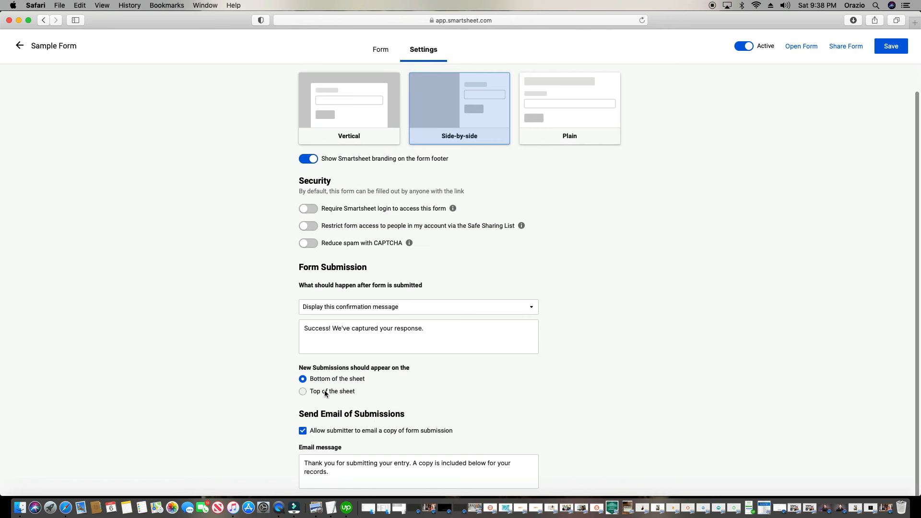
click(303, 395)
click(303, 380)
click(900, 53)
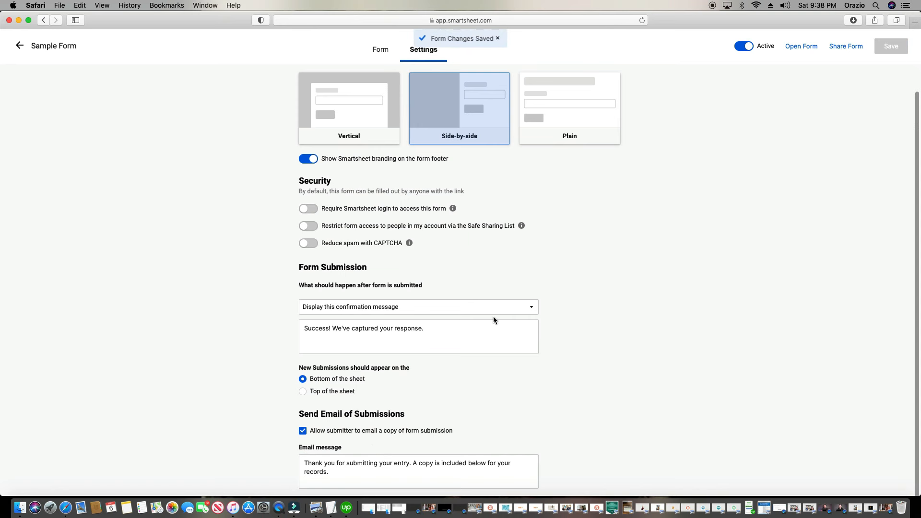
click(378, 53)
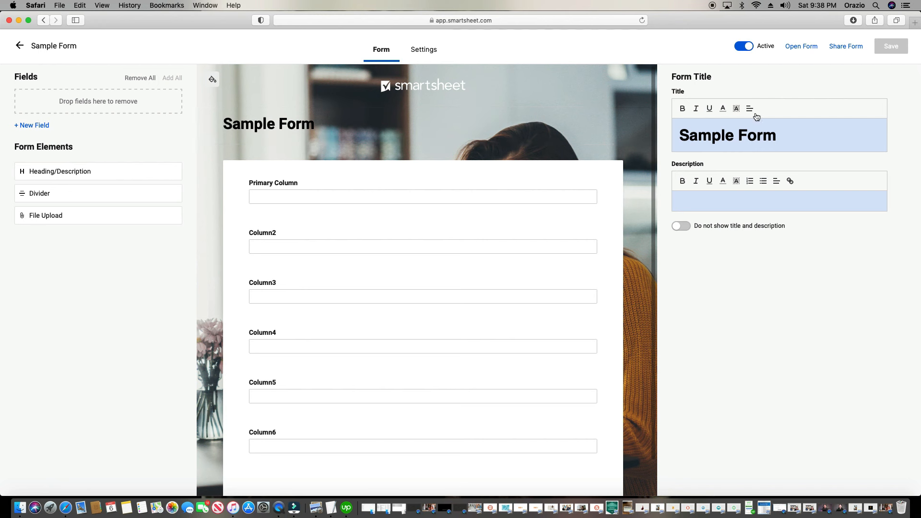
Replace the form title with 'Survey' and try colouring it white
triple_click(753, 137)
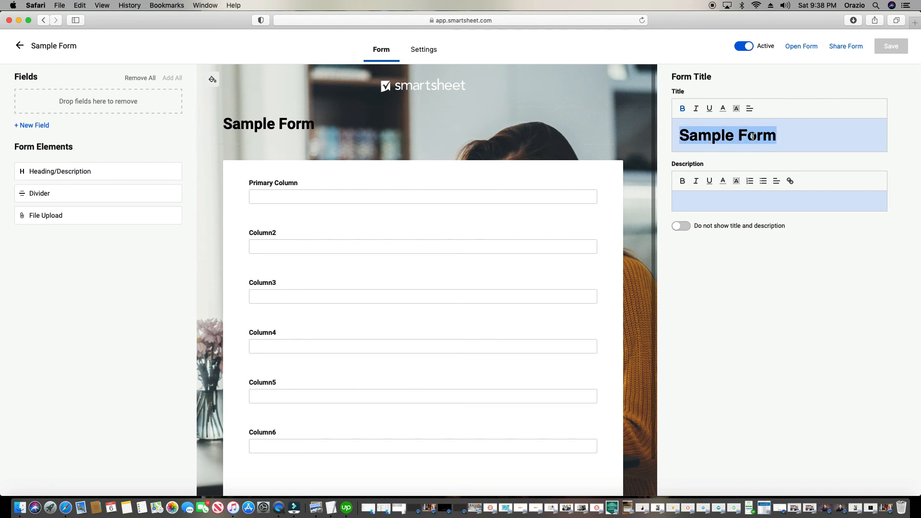
text(Sur)
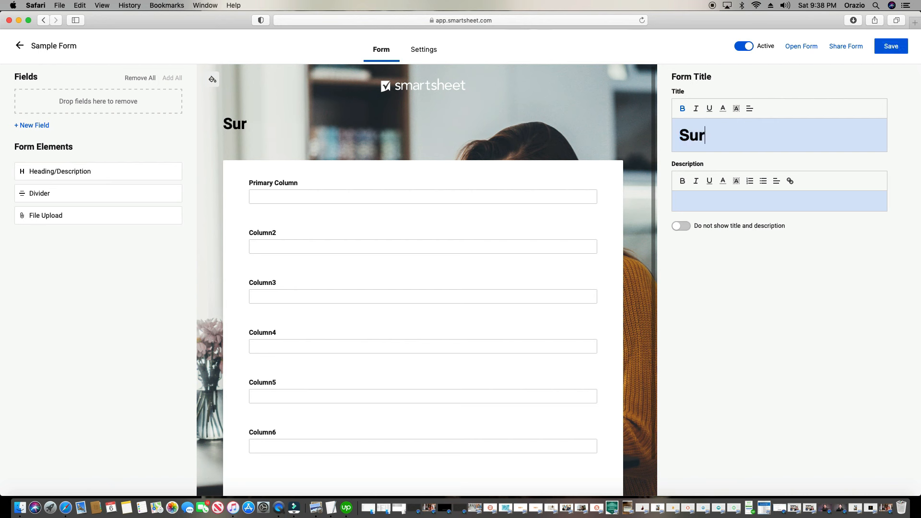
text(vey)
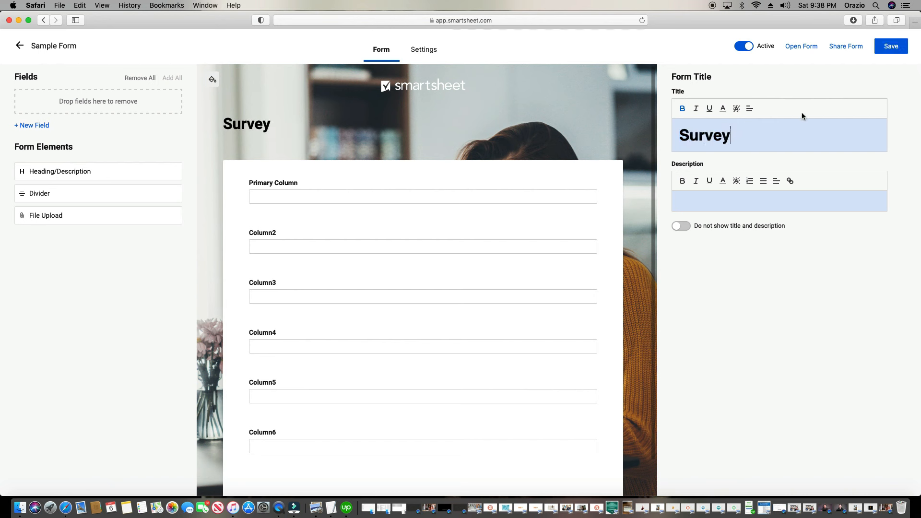
click(724, 111)
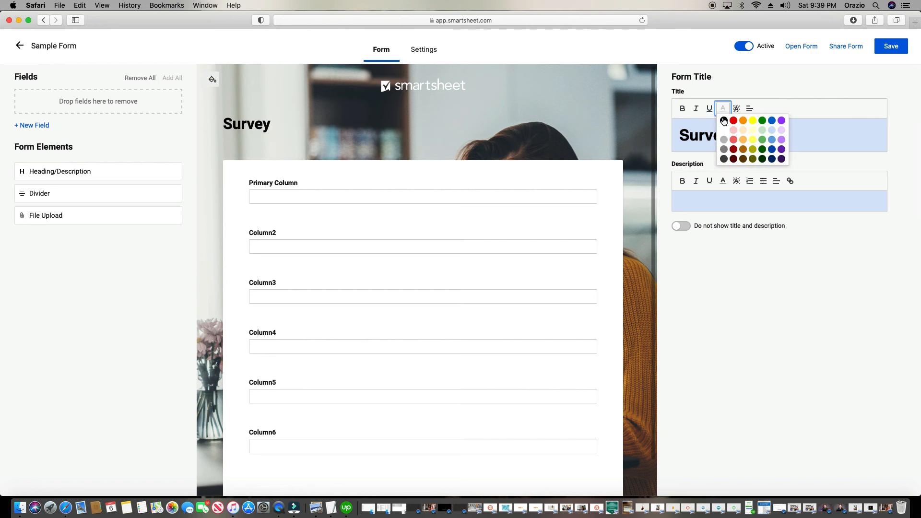
click(723, 131)
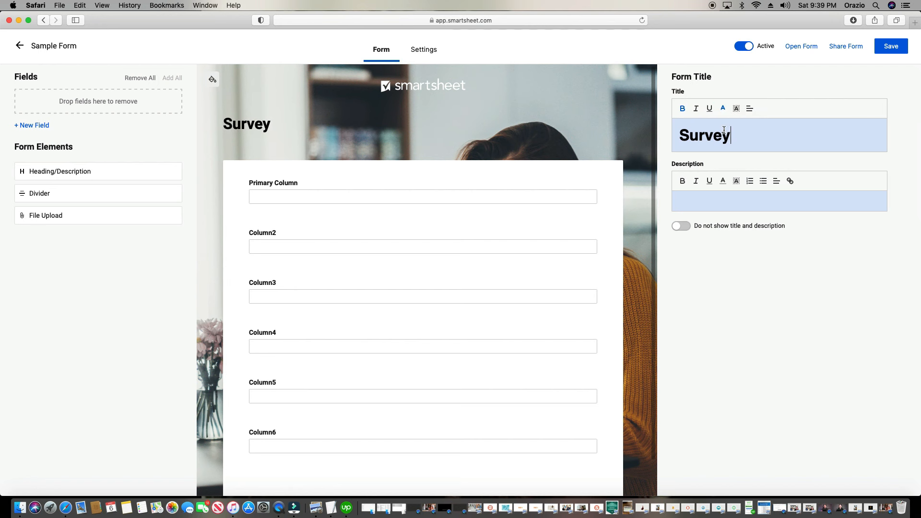
double_click(720, 137)
click(723, 112)
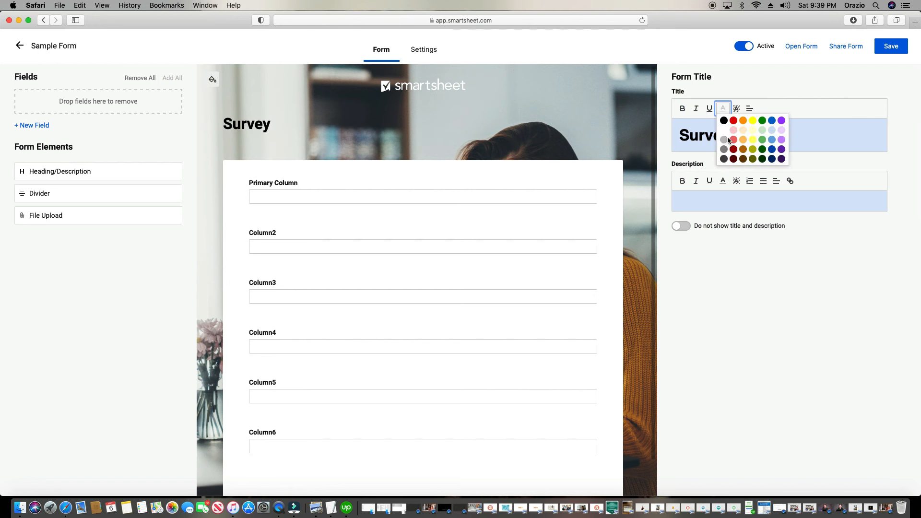
click(725, 127)
click(783, 126)
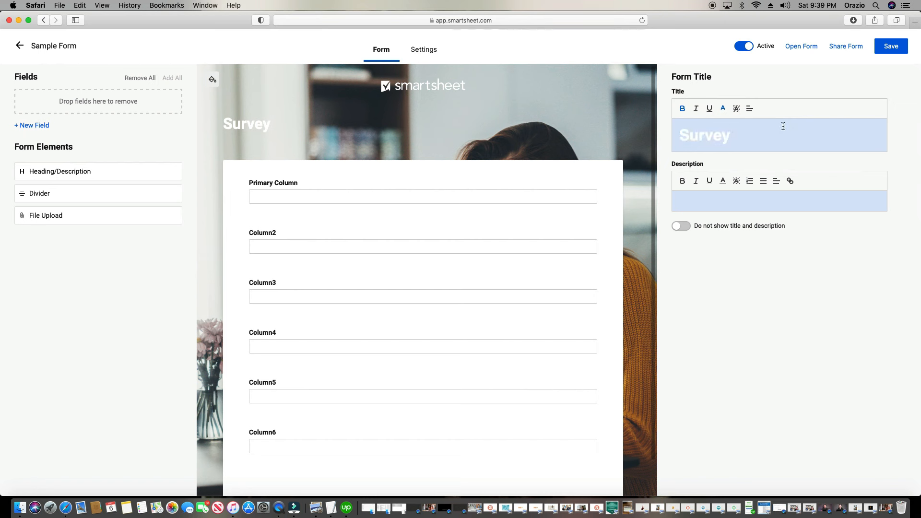
Colour the title 'Survey' dark red
click(723, 109)
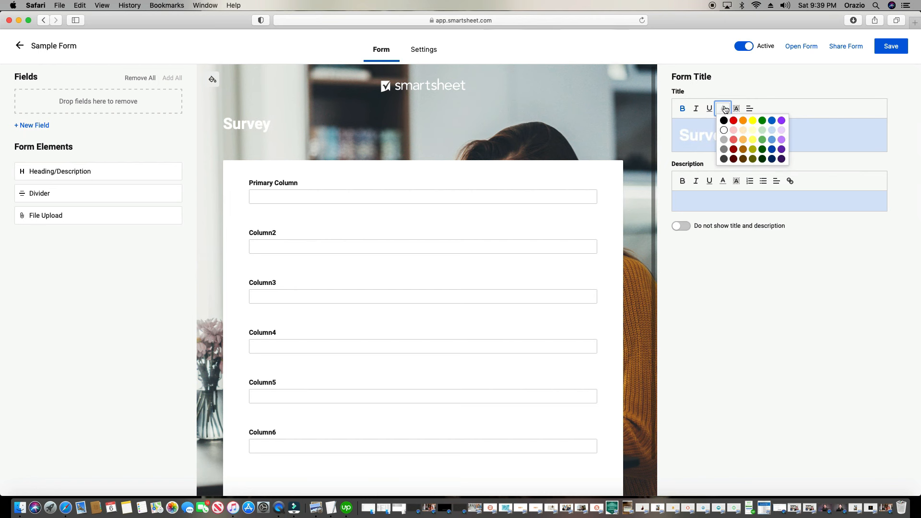
click(734, 148)
double_click(721, 139)
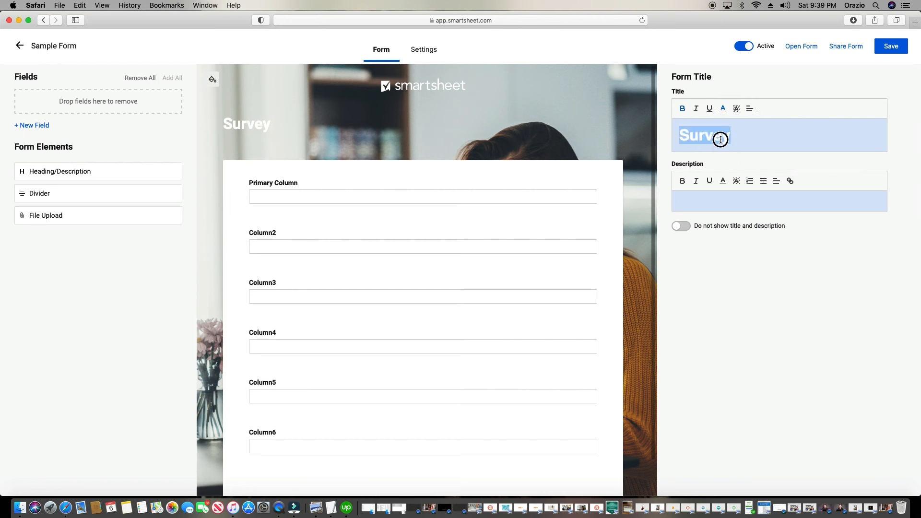
click(723, 109)
click(733, 149)
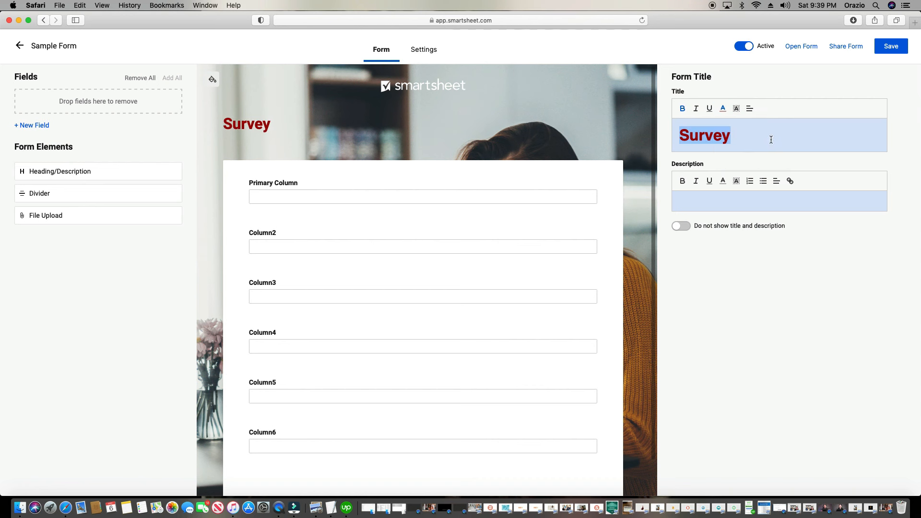
click(760, 138)
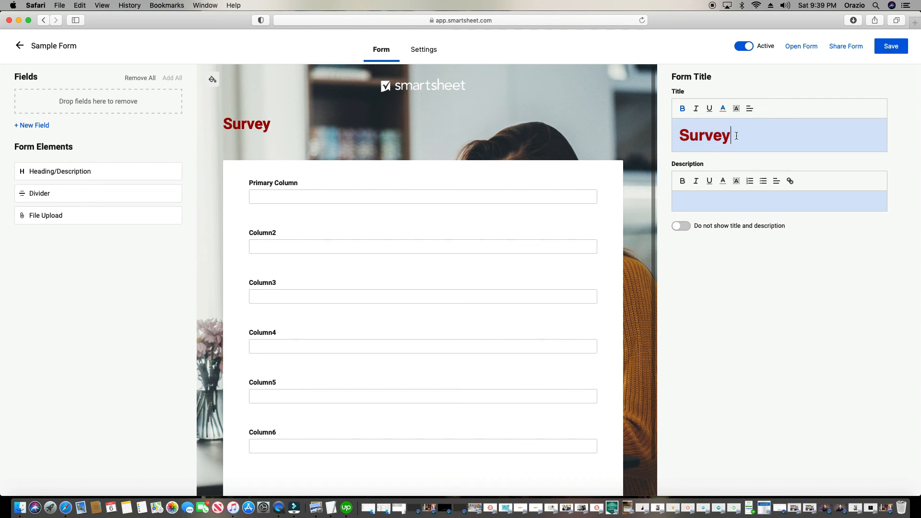
Insert 'Coffee Shop ' before 'Survey' so the title reads 'Coffee Shop Survey'
click(681, 134)
text(Coffe Sh)
key(BackSpace)
key(BackSpace)
key(BackSpace)
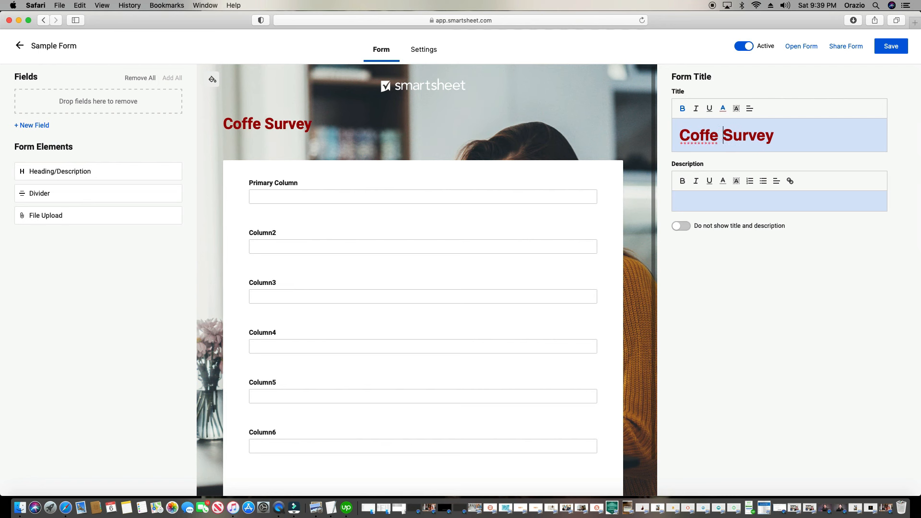
text(e Shop)
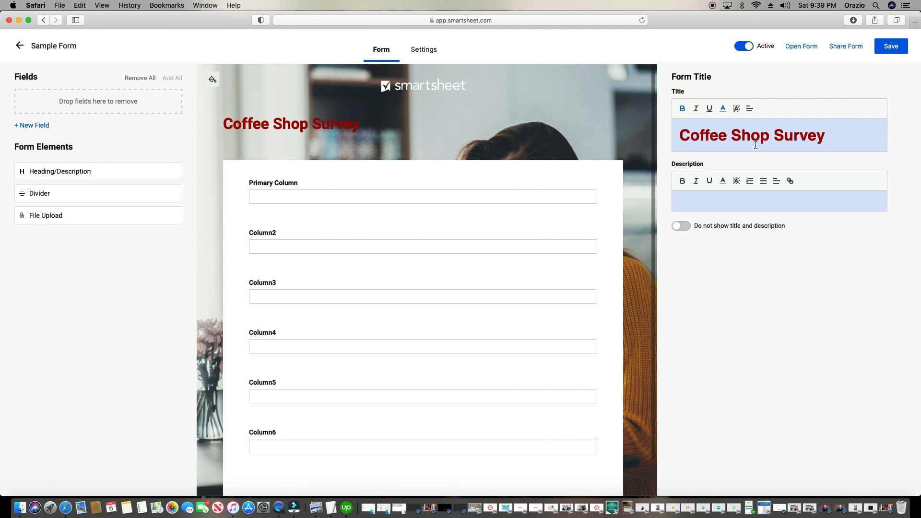
Enter the description 'Thank you so much for filling out the survey!' and colour it dark red
click(731, 203)
text(Than)
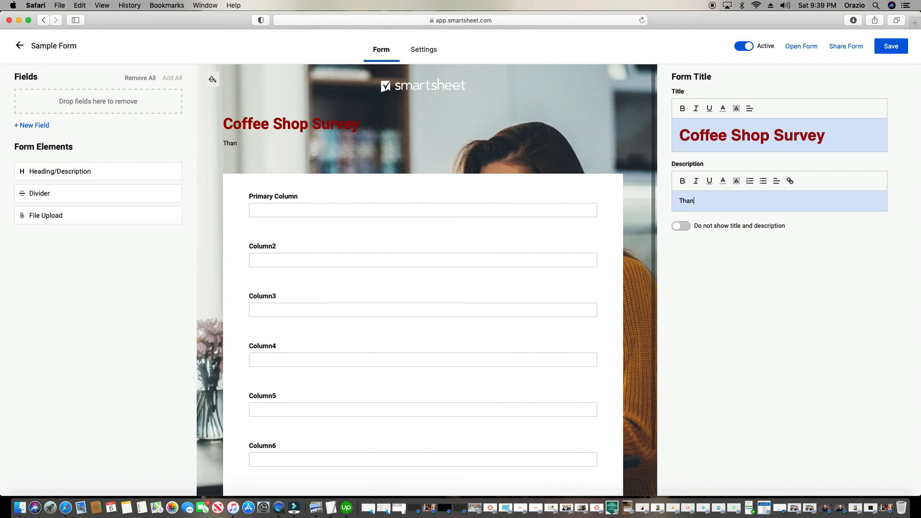
text(k you so much for filling out the )
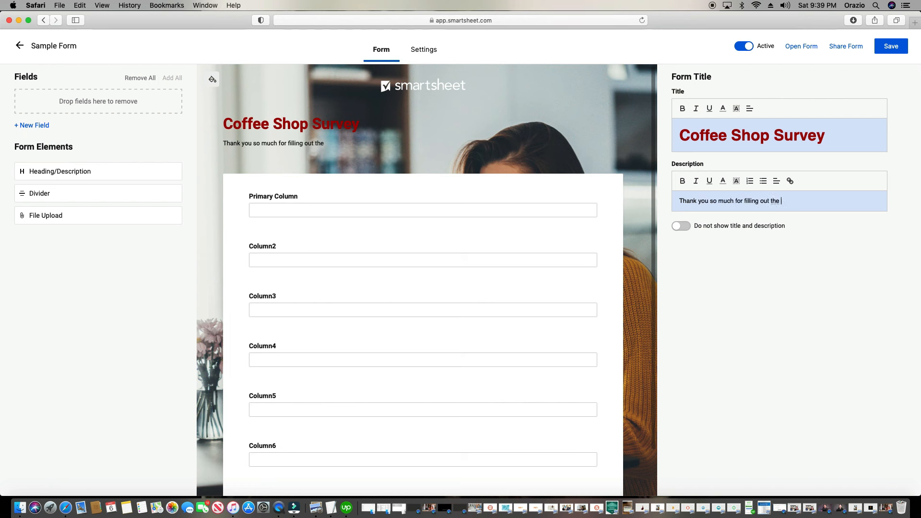
text(survey!)
triple_click(762, 200)
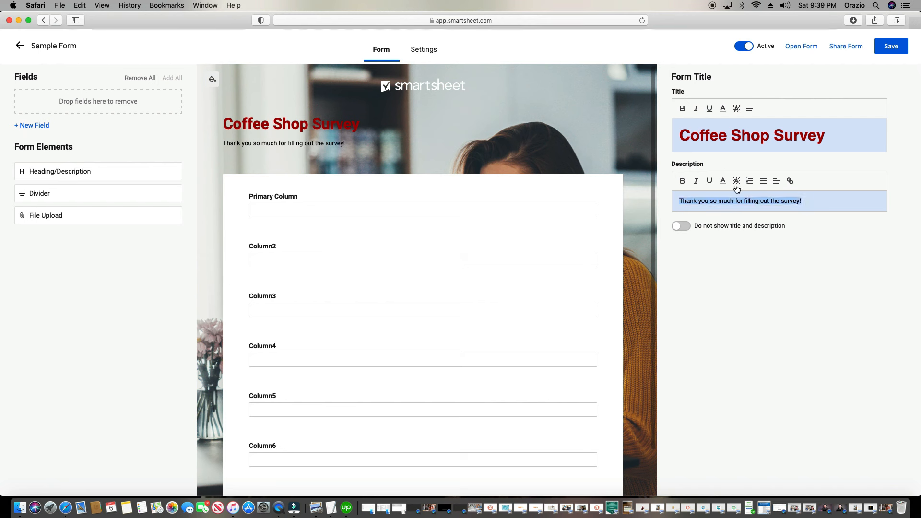
click(722, 181)
click(733, 221)
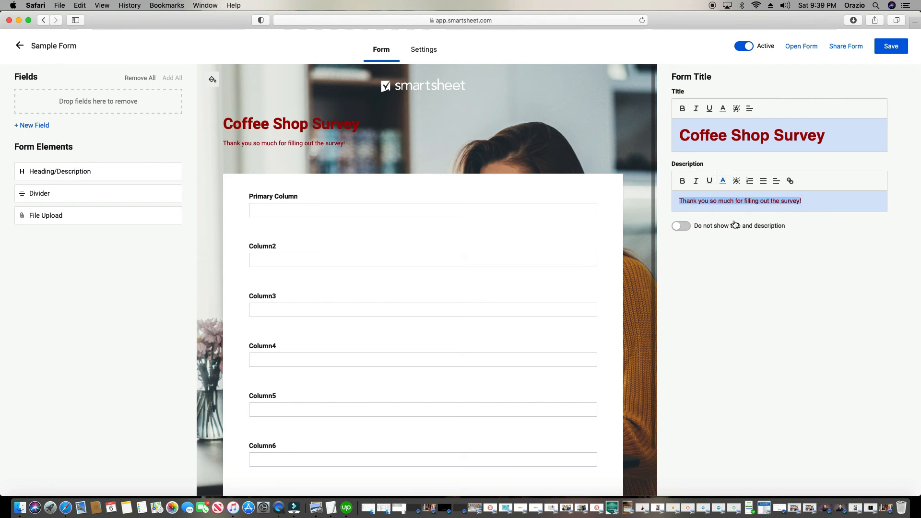
Append 'Check out our website' to the end of the description
click(831, 200)
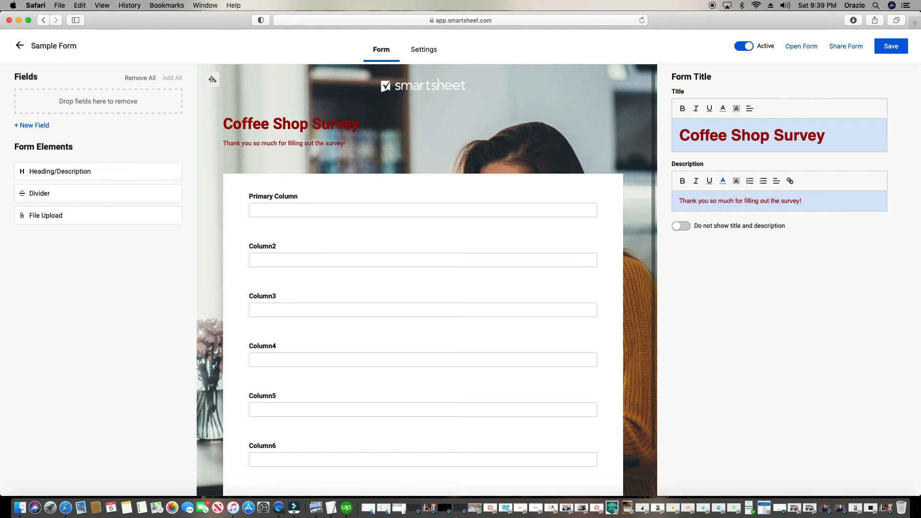
text(Check out our website)
click(683, 181)
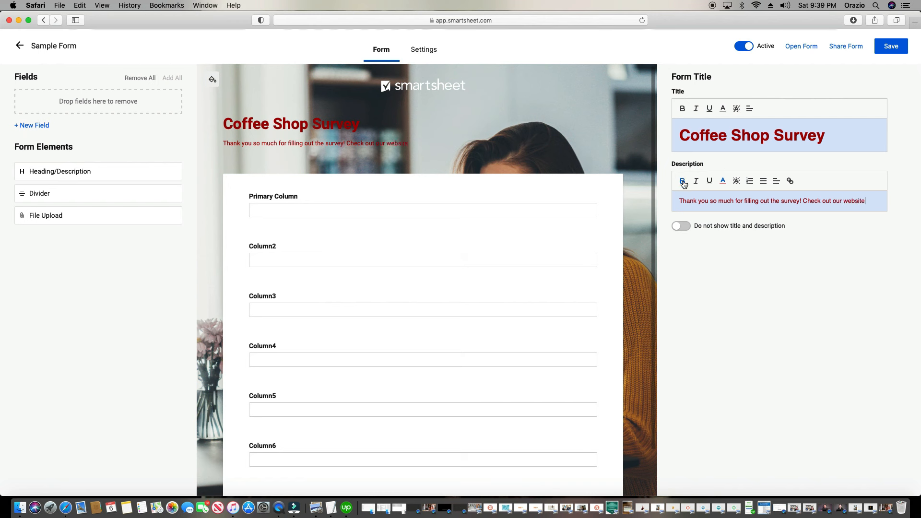
Bold the description, save the form, and preview the live form before closing it
triple_click(695, 201)
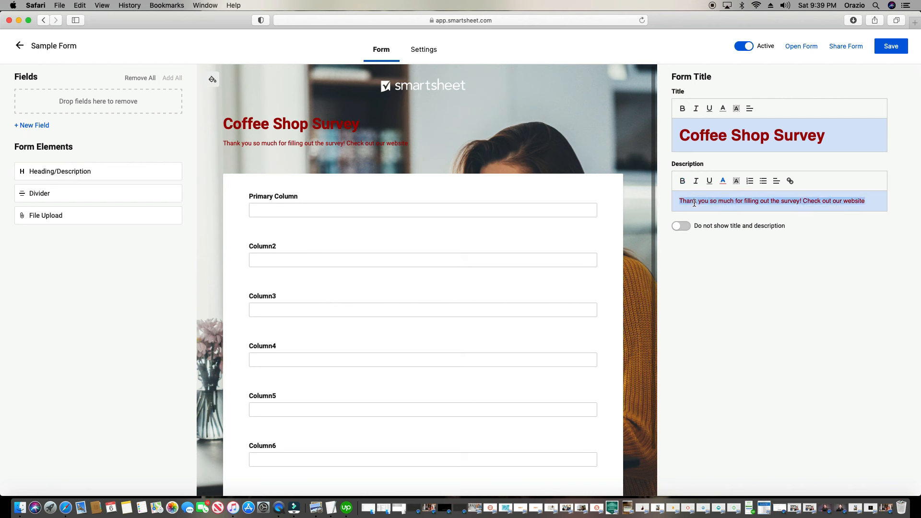
click(685, 181)
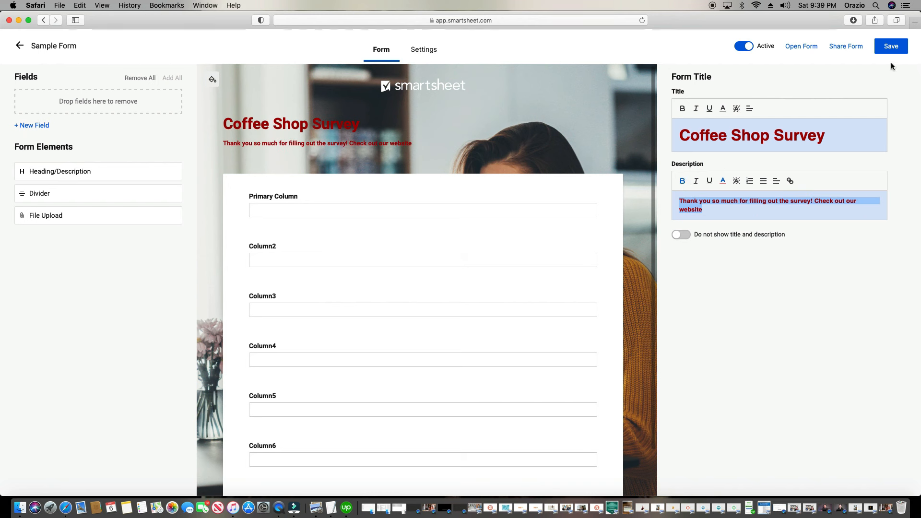
click(890, 48)
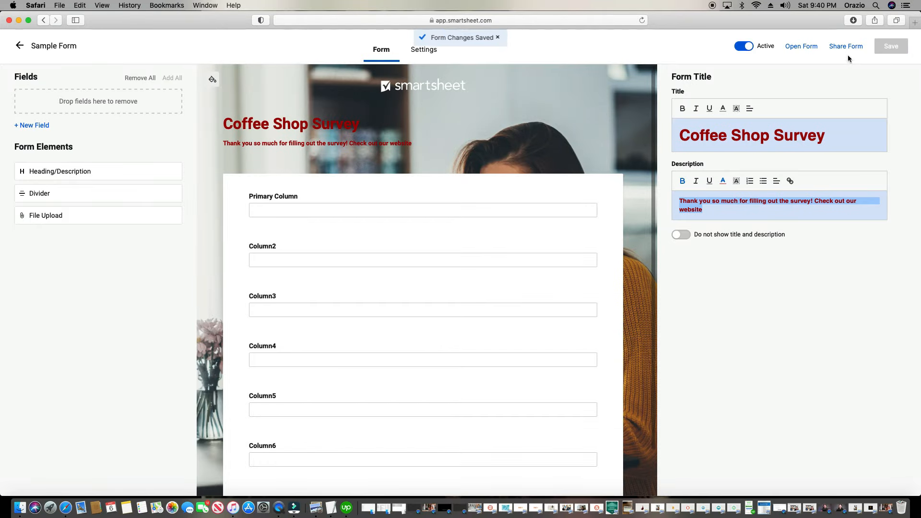
click(800, 46)
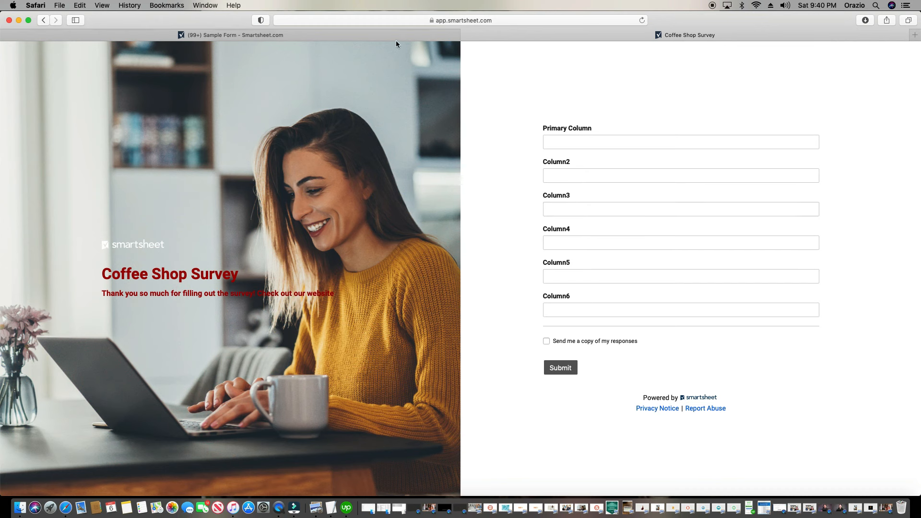
click(466, 36)
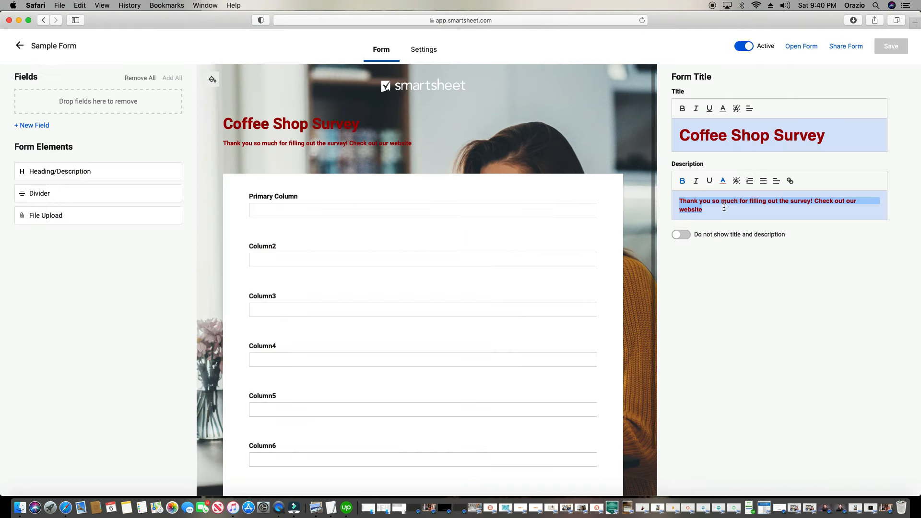
click(775, 217)
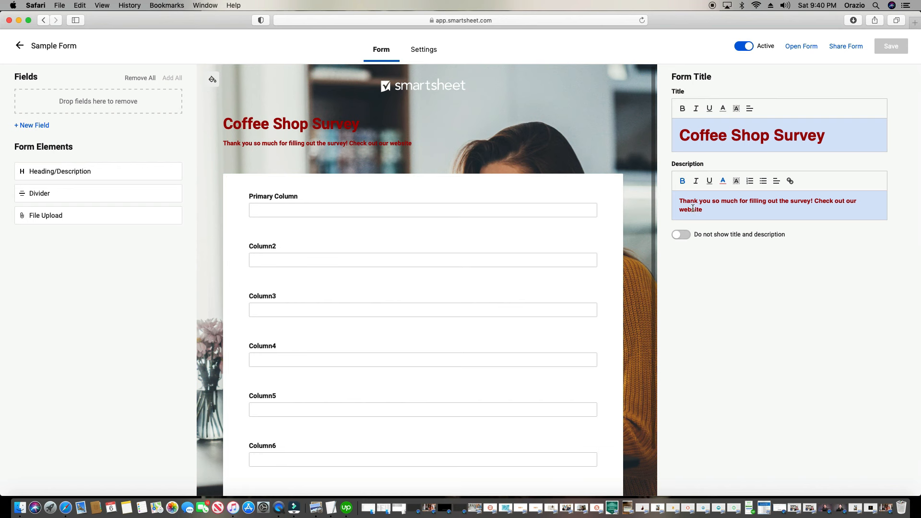
Open Google in a new tab and copy its web address
click(916, 25)
click(432, 108)
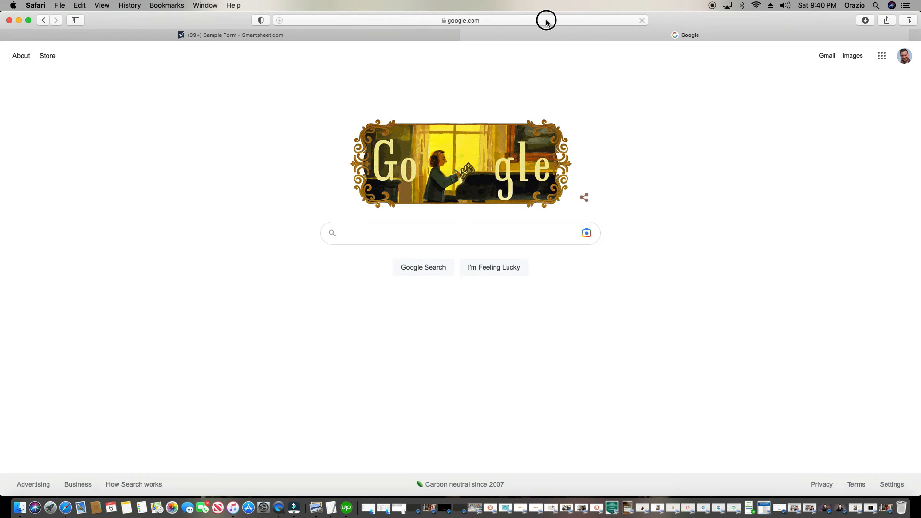
click(530, 22)
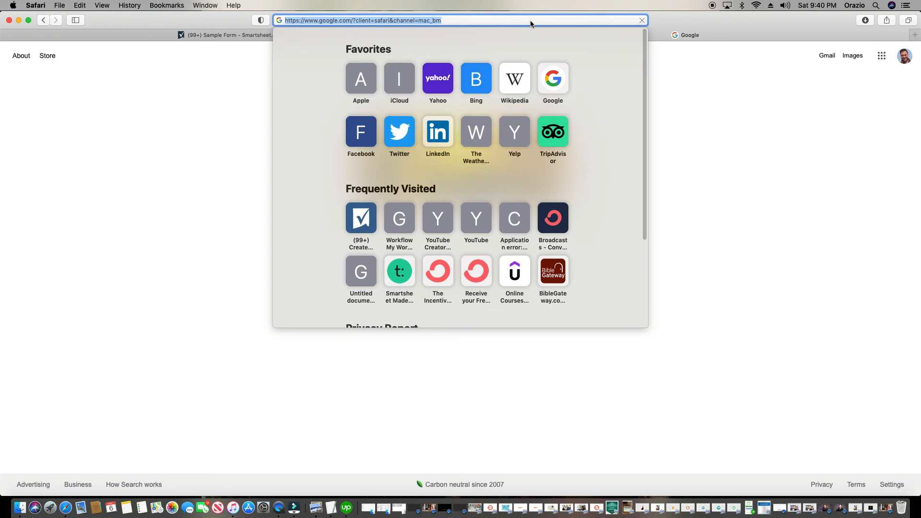
click(147, 23)
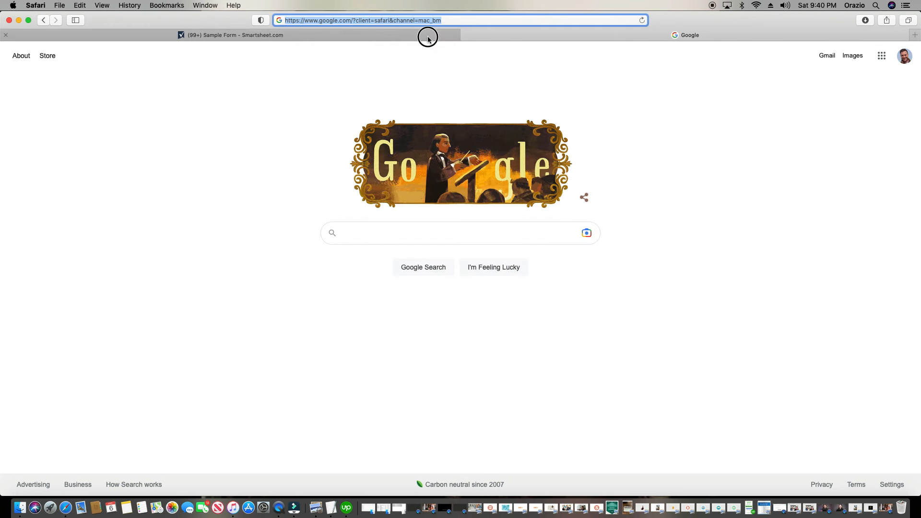
click(428, 39)
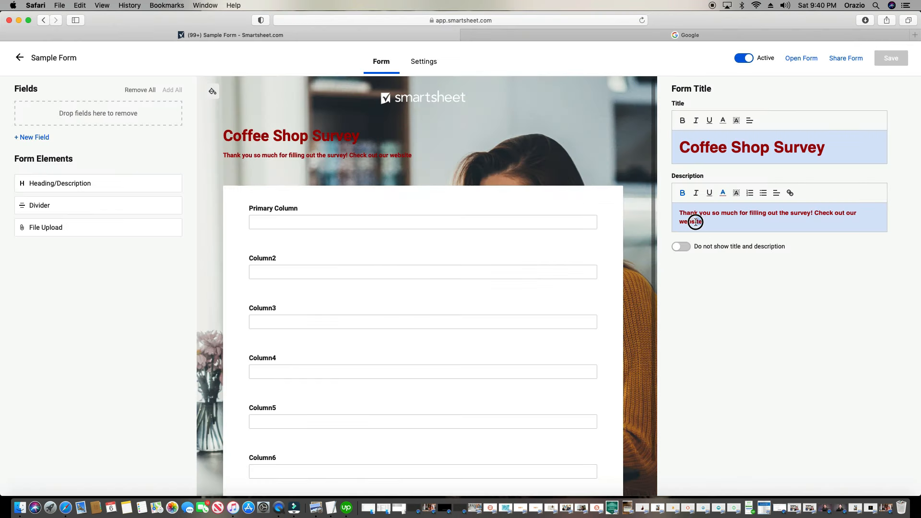
Link the word 'website' in the description to the copied Google address
triple_click(684, 214)
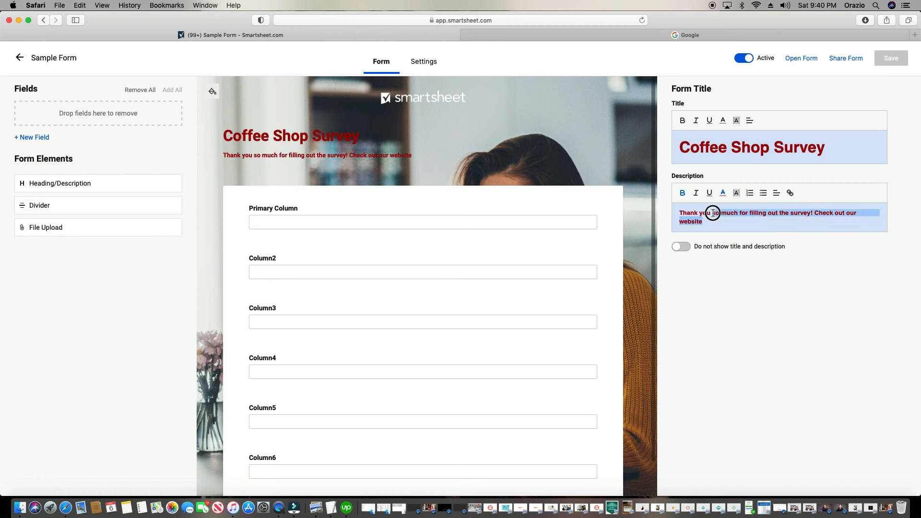
double_click(689, 220)
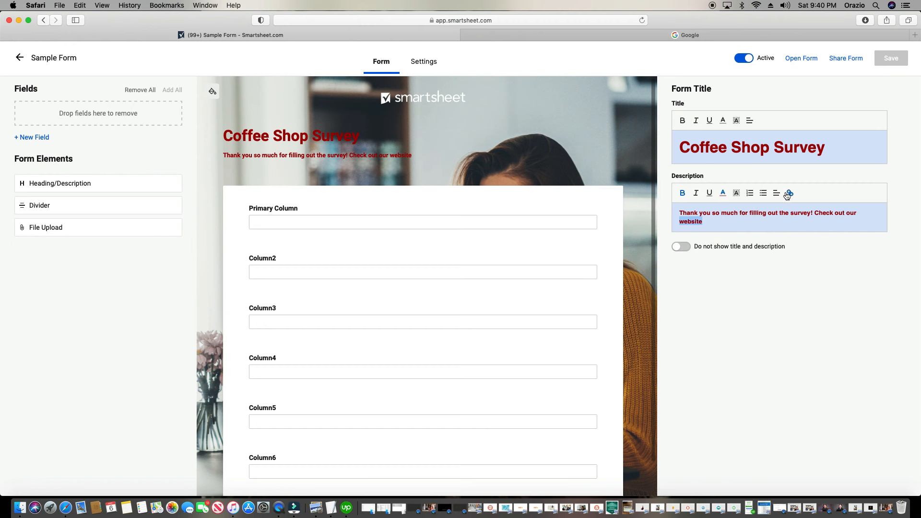
click(790, 194)
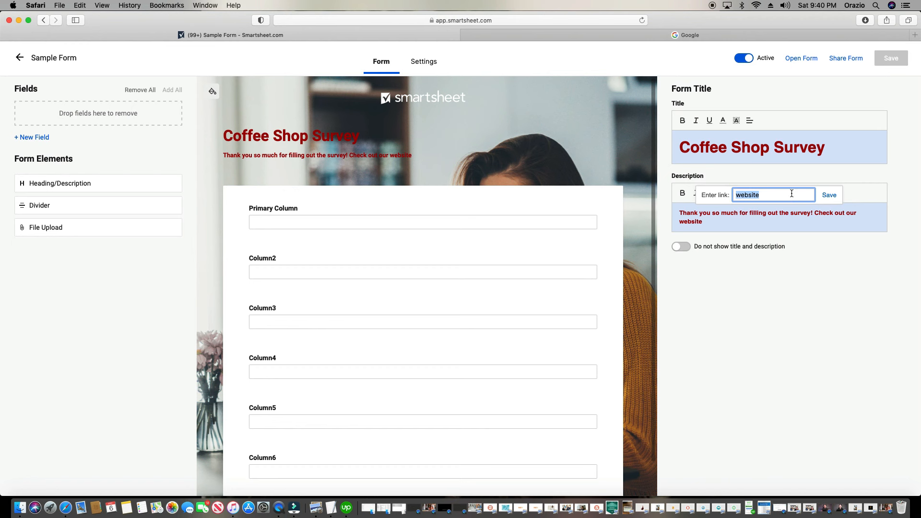
key(super+v)
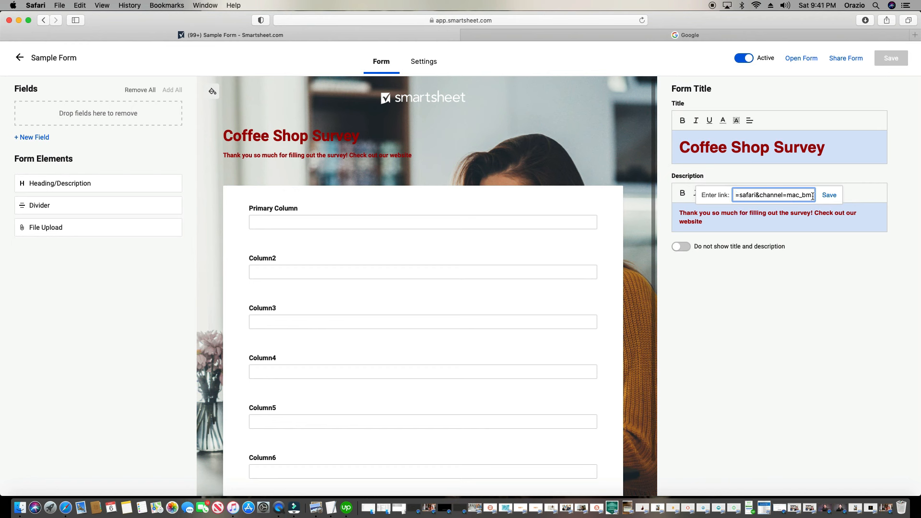
click(828, 195)
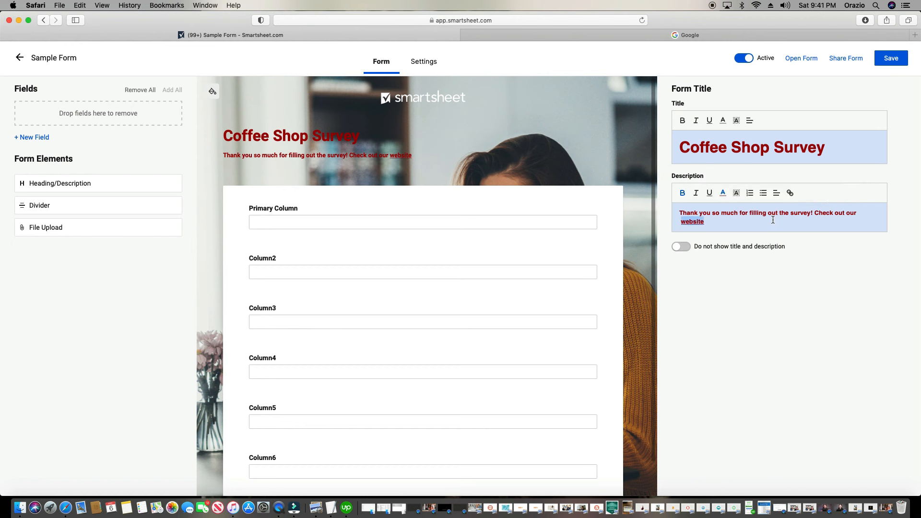
Save the form and test the website link on the live form, closing the opened pages
click(883, 62)
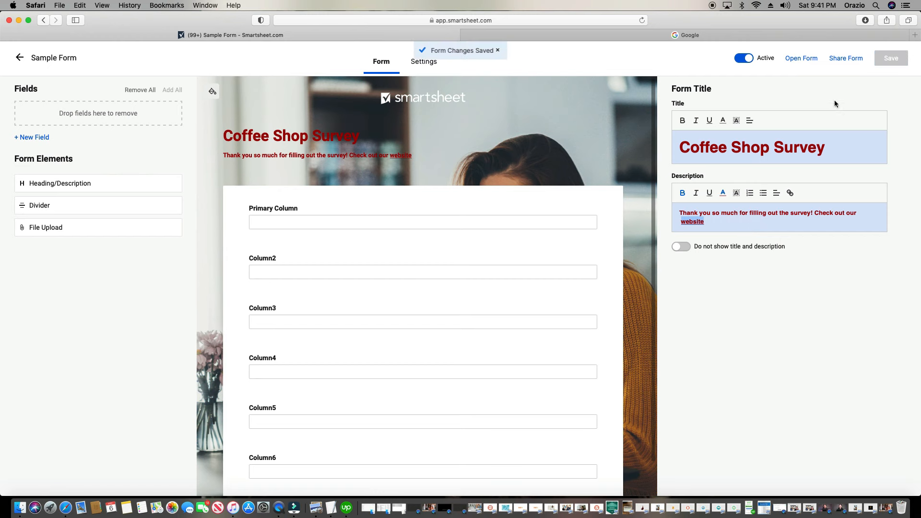
click(812, 58)
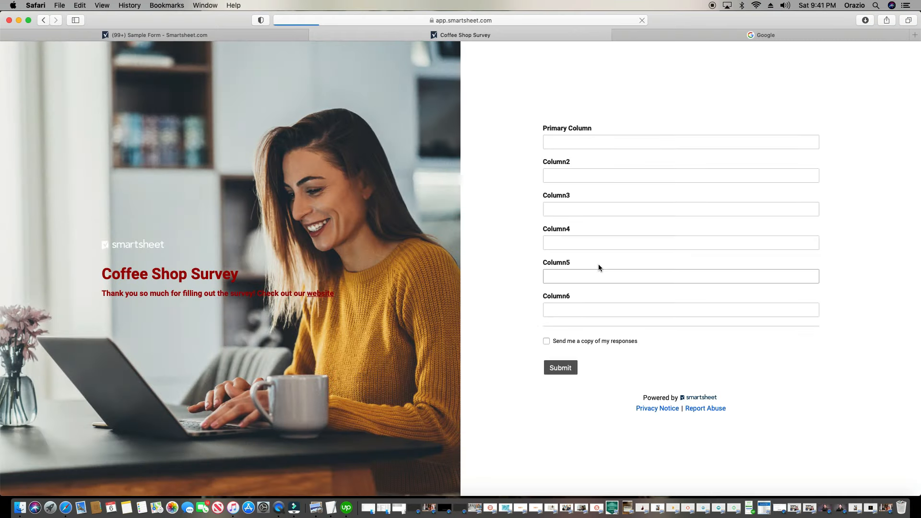
click(326, 296)
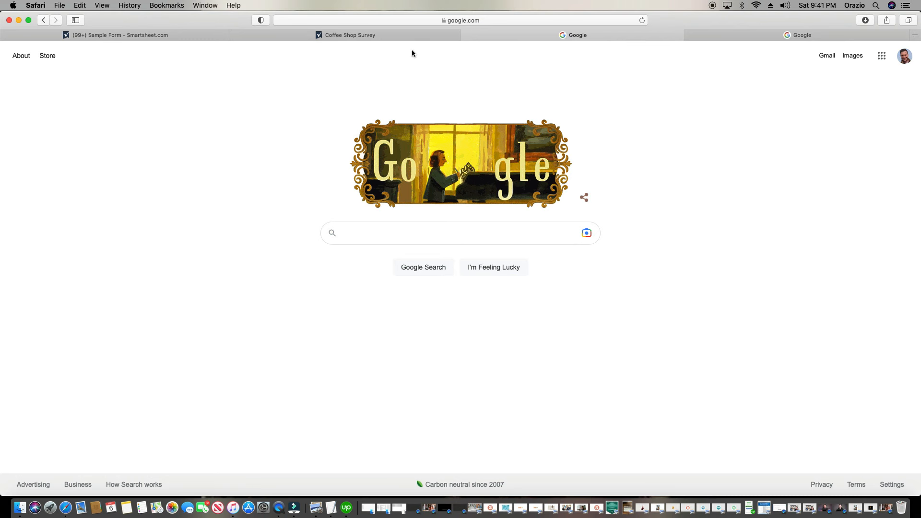
click(466, 35)
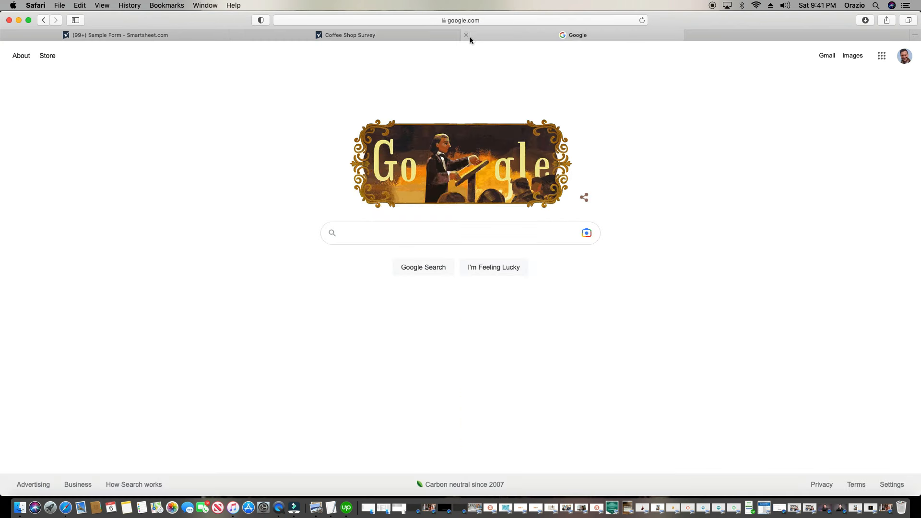
click(467, 35)
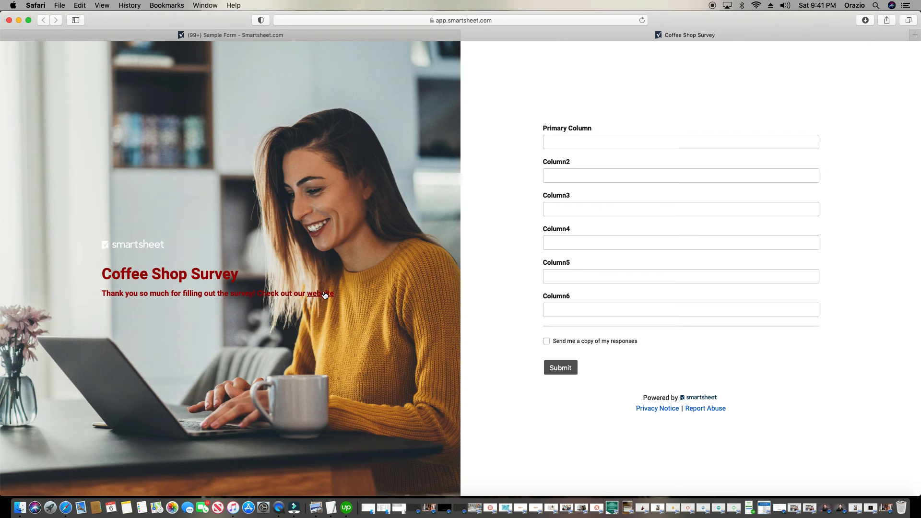
click(409, 34)
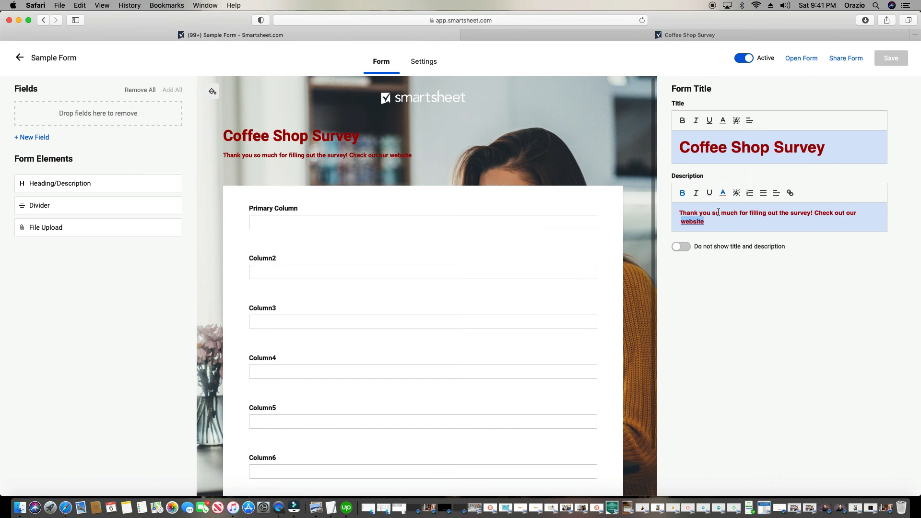
Recolour the description and the 'Coffee Shop Survey' title black
drag(704, 221, 709, 201)
click(723, 192)
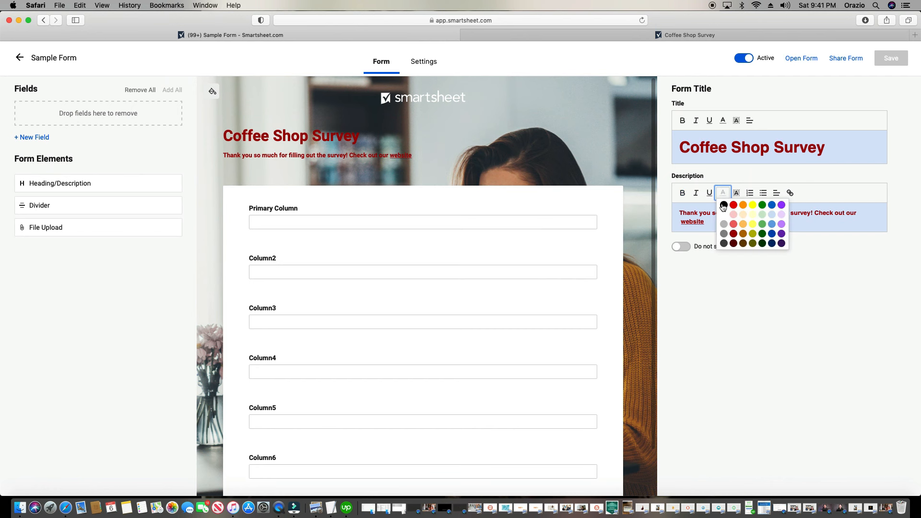
click(723, 207)
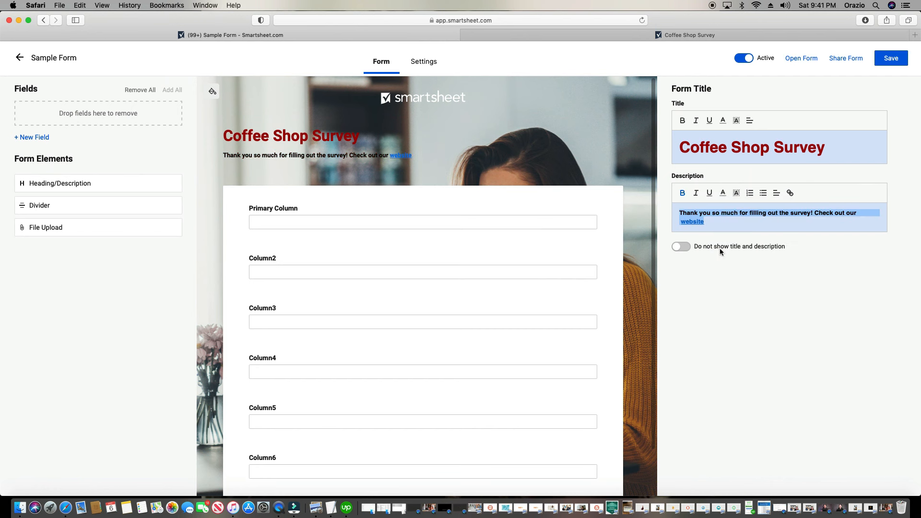
triple_click(716, 157)
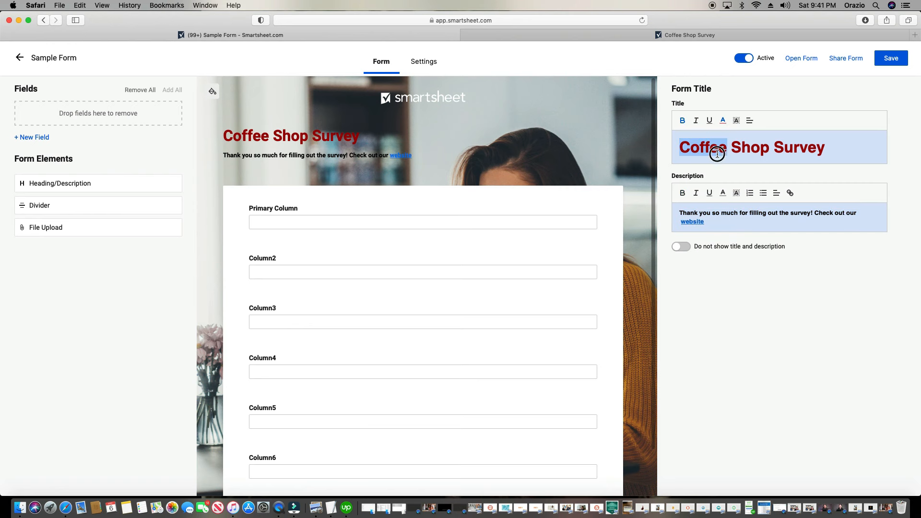
click(718, 122)
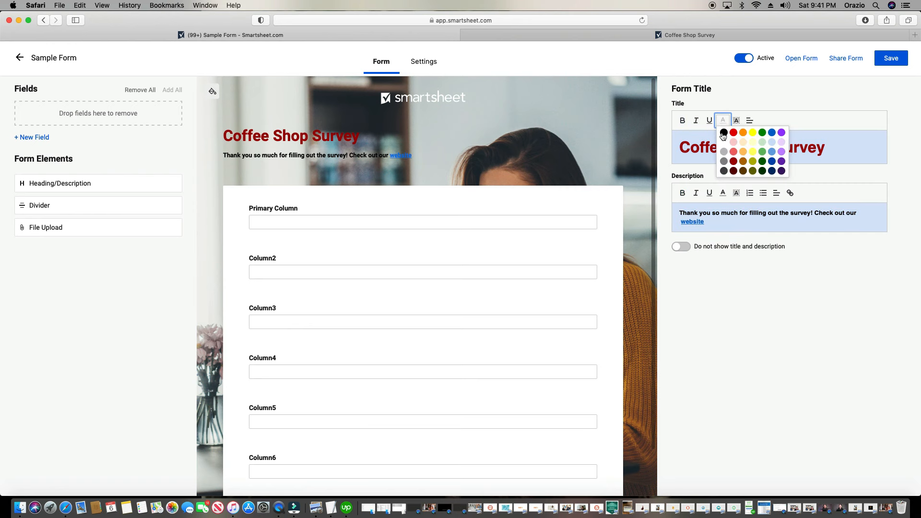
click(722, 135)
Save the form and preview the live form before closing it
click(890, 58)
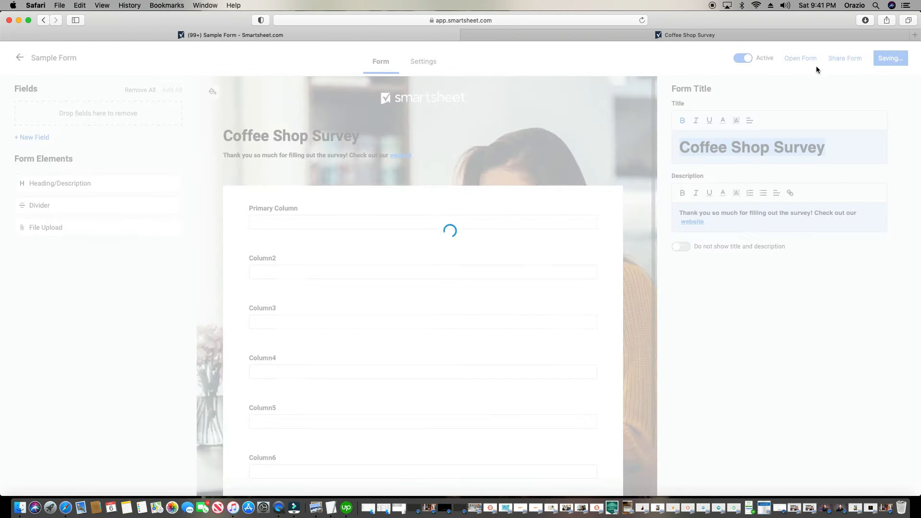
click(802, 59)
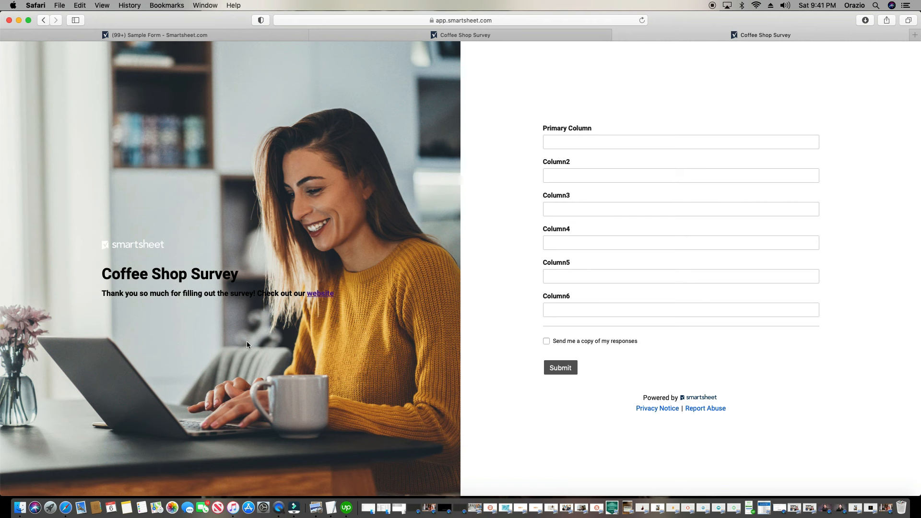
click(619, 34)
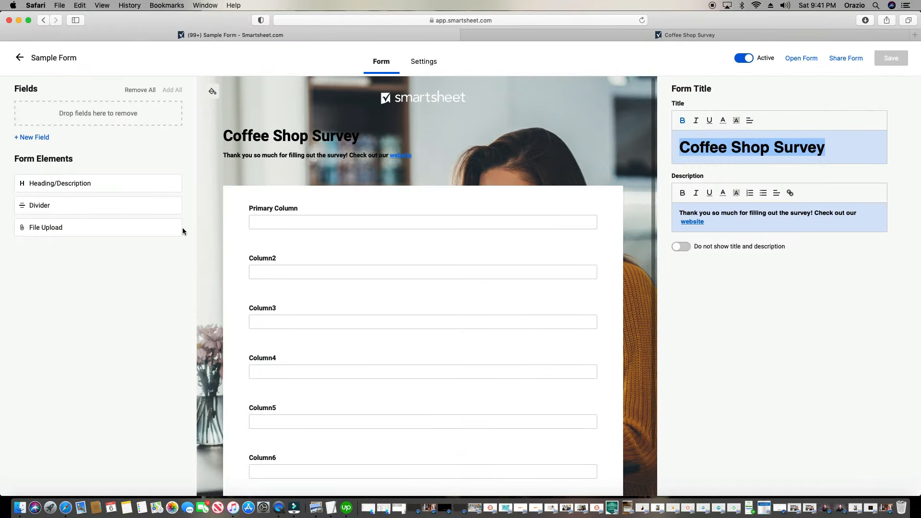
Drag a Heading/Description block above Primary Column and title it 'Your Information'
drag(81, 192, 325, 204)
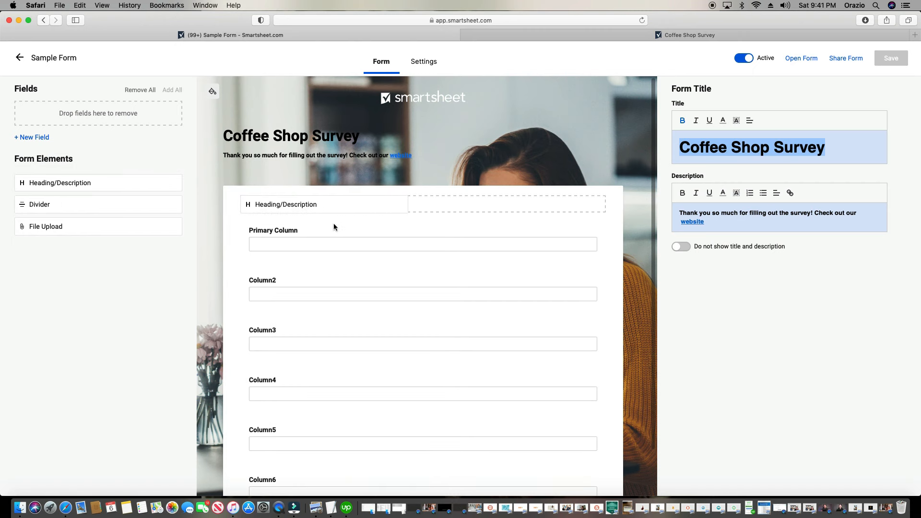
click(721, 201)
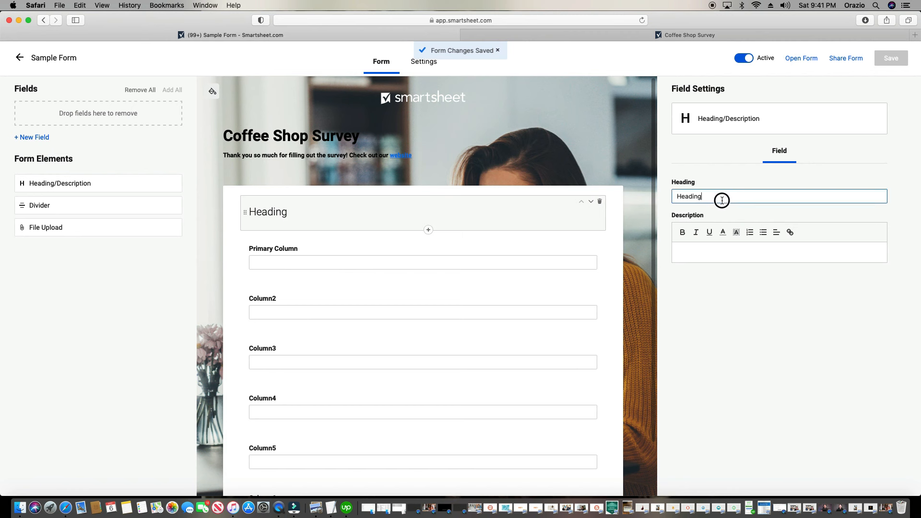
key(super+a)
text(Your In)
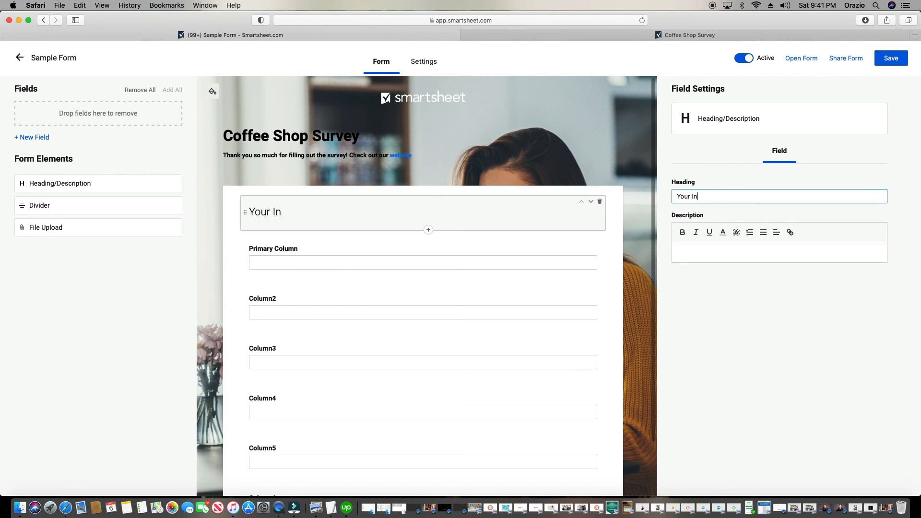
text(formation)
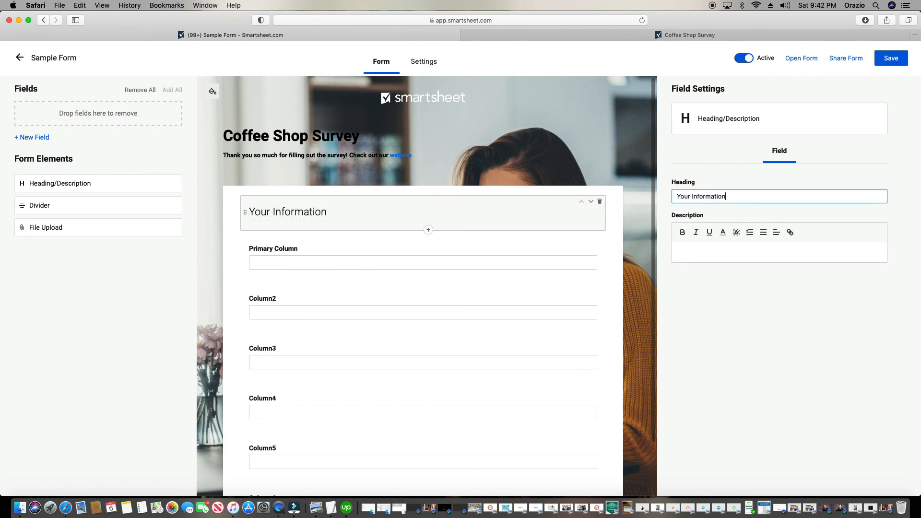
click(736, 251)
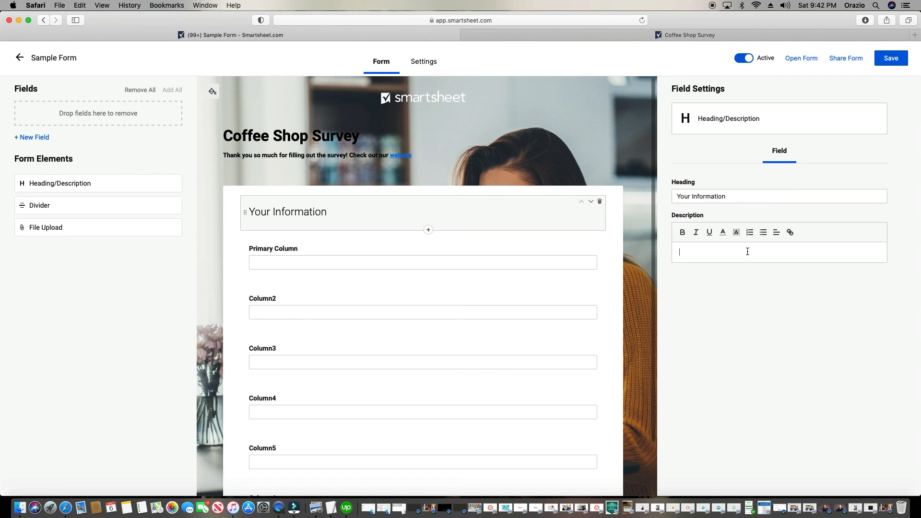
click(319, 254)
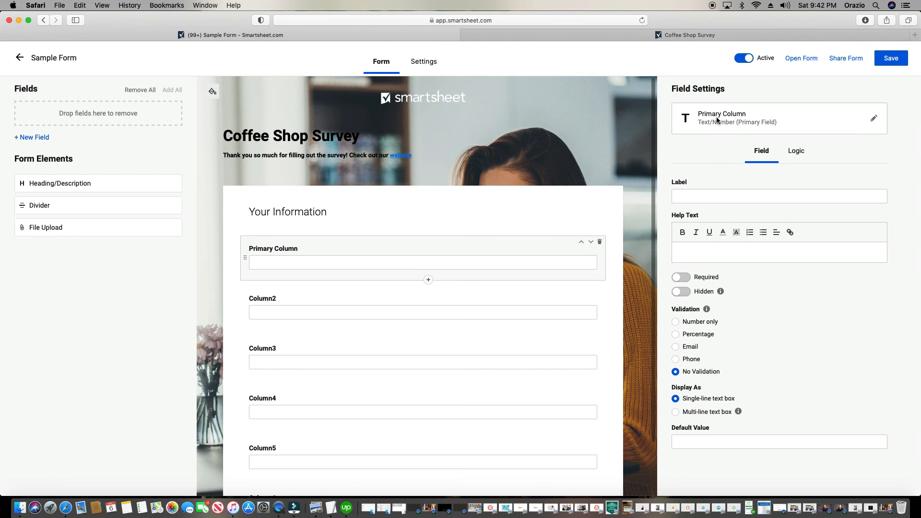
Rename the Primary Column field to Name
click(873, 120)
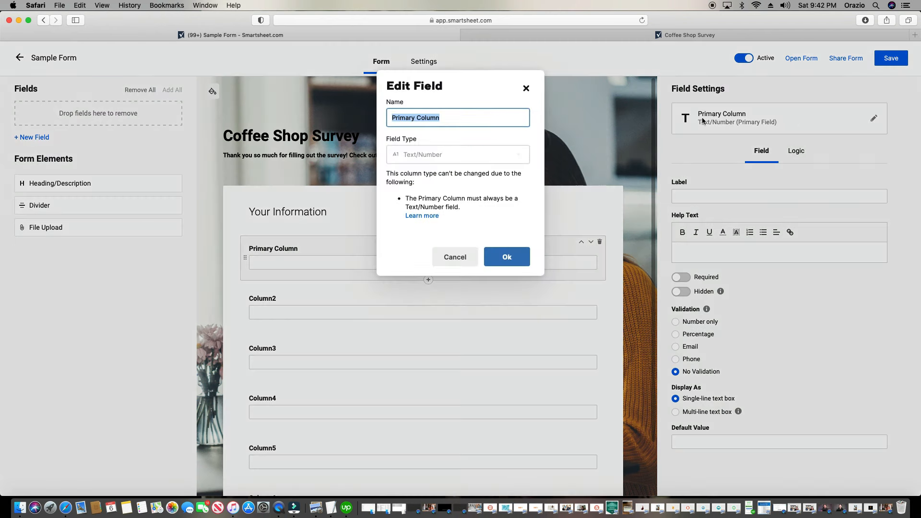
text(Name)
click(505, 258)
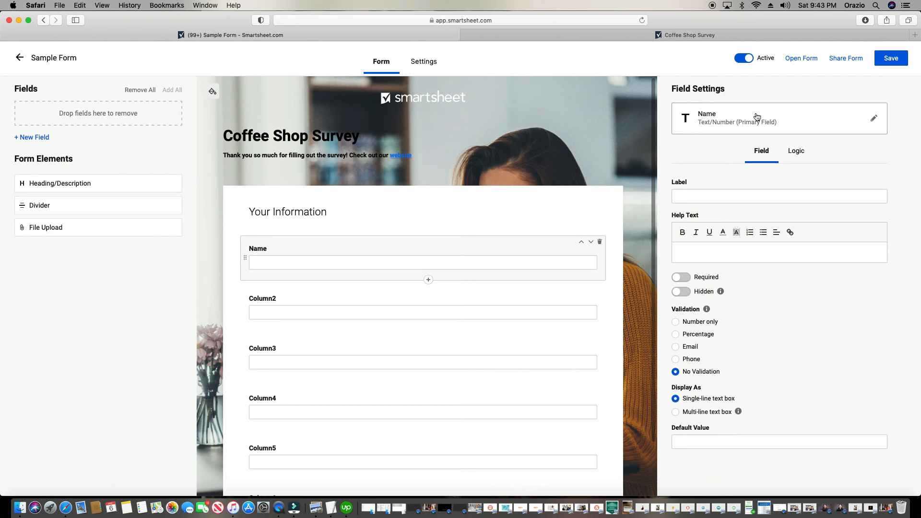
Label the Name field 'What is your name?' and save the form
click(683, 195)
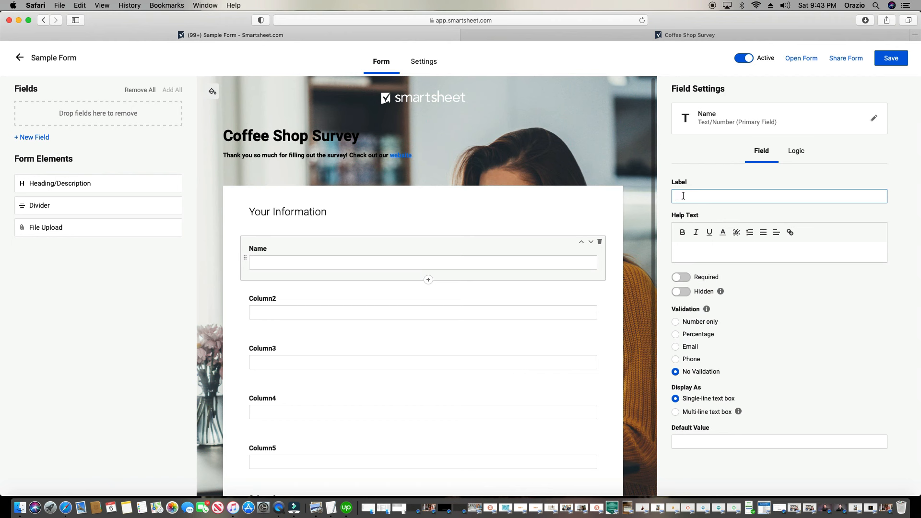
text(What is your name?)
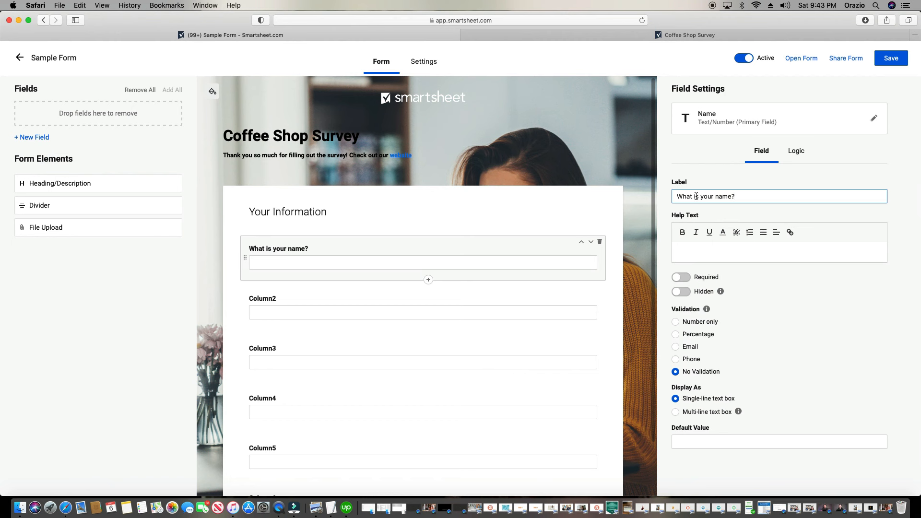
click(885, 66)
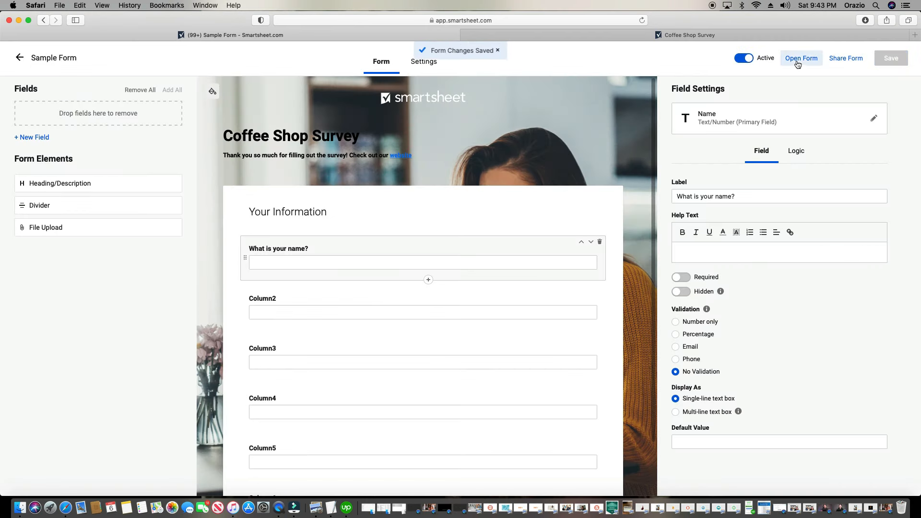
Preview the live form, close it, and return to the Sample Form sheet
click(799, 58)
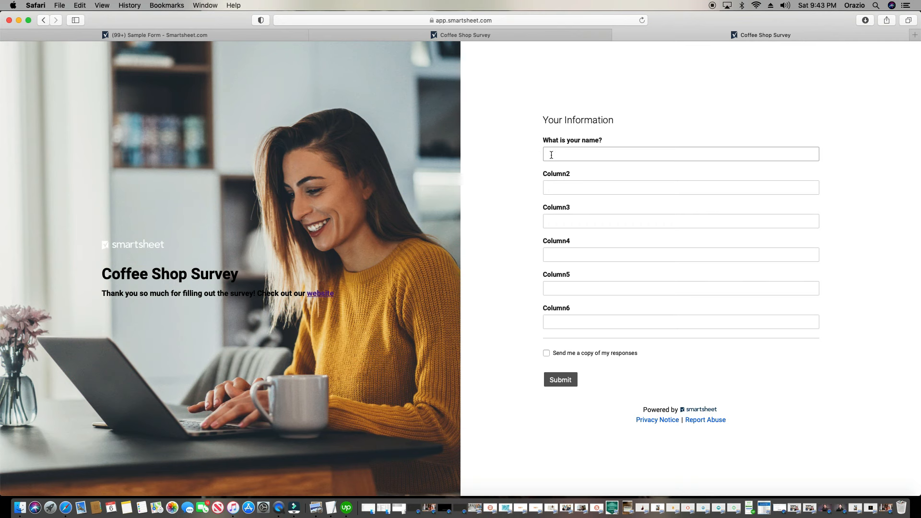
click(618, 35)
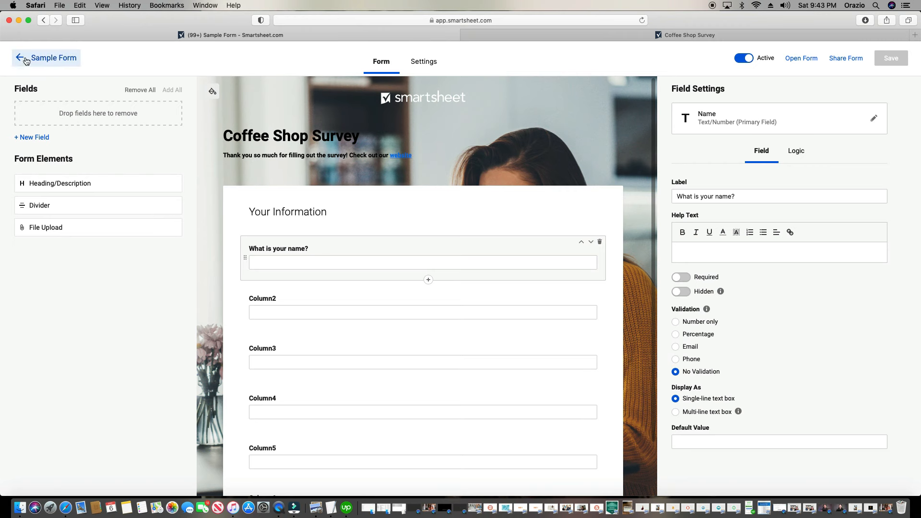
click(42, 63)
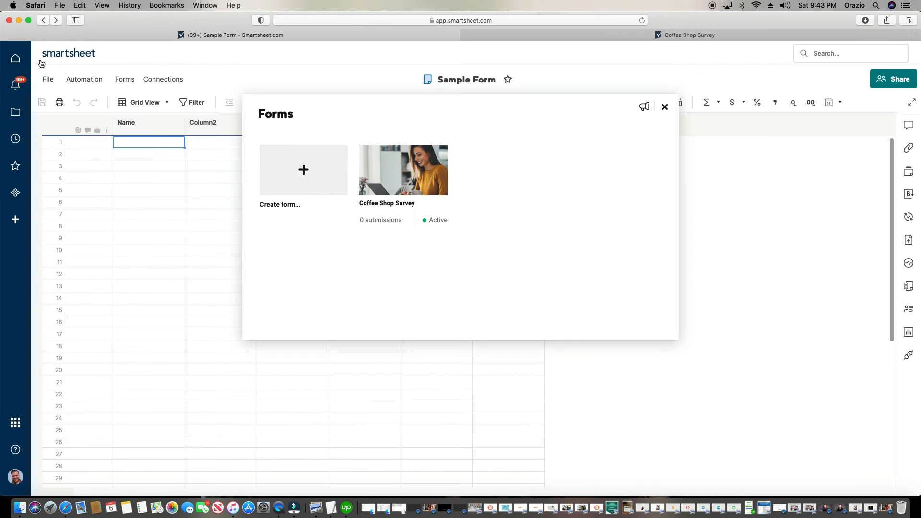
click(663, 110)
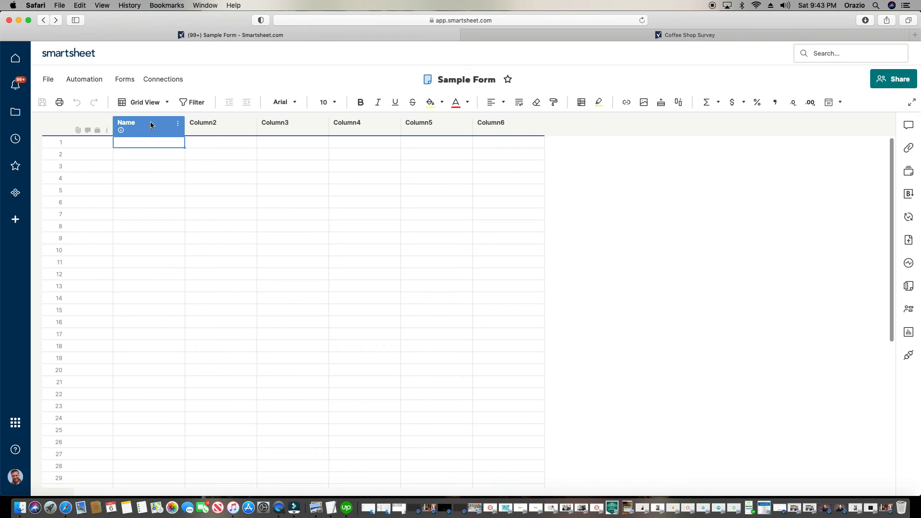
Reopen the Coffee Shop Survey form from Manage Forms and select the Column2 field
click(121, 80)
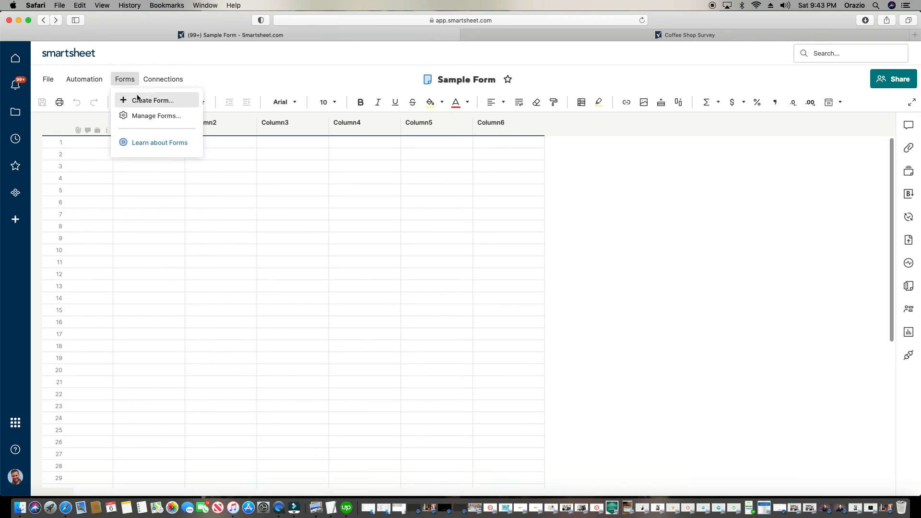
click(142, 117)
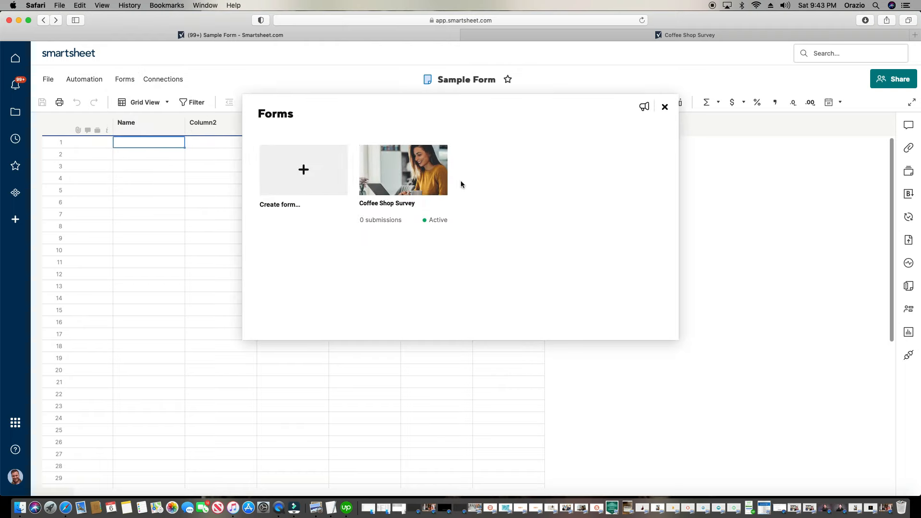
click(409, 166)
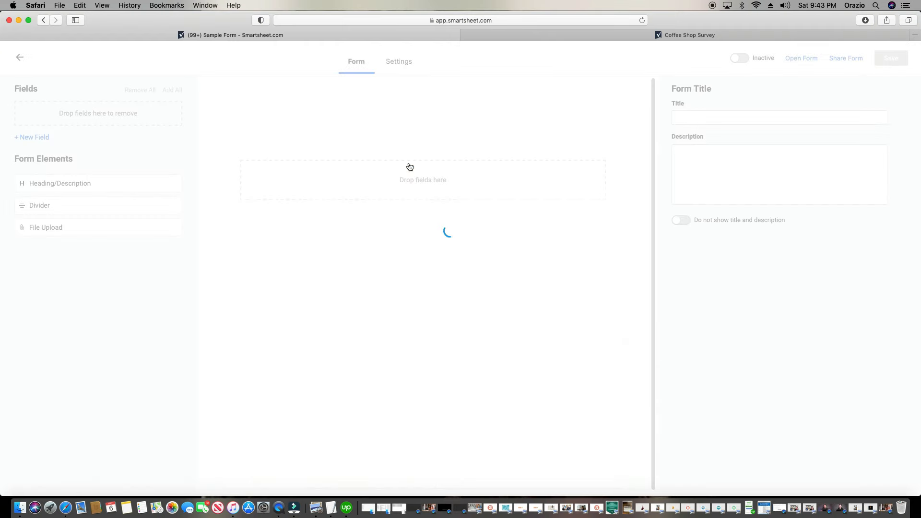
click(345, 303)
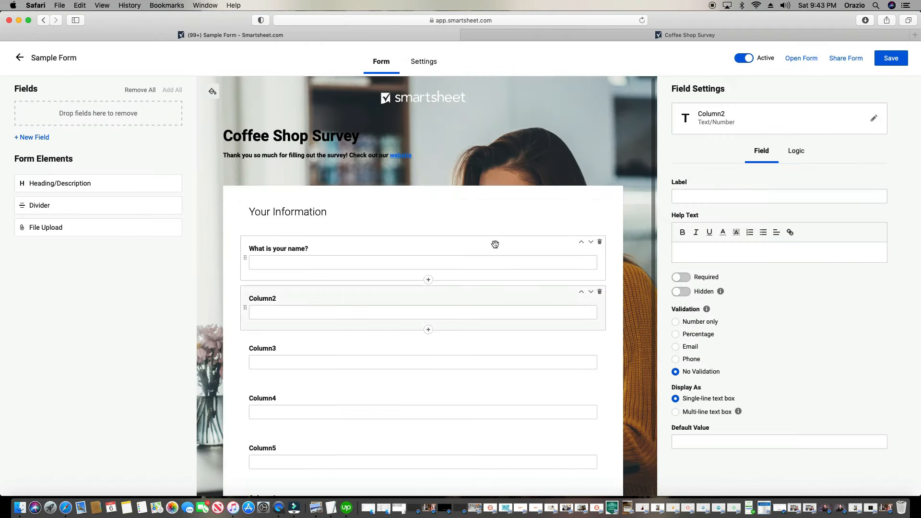
Rename the Column2 field to Phone Number
click(732, 115)
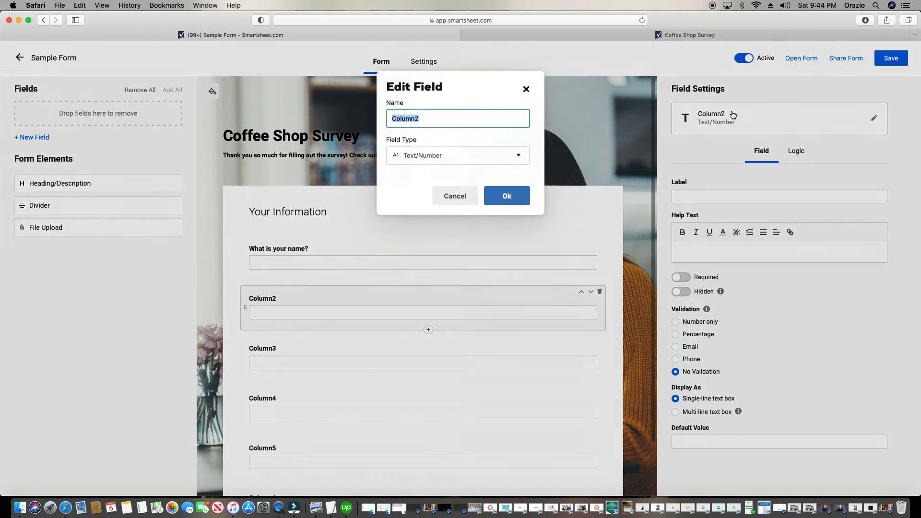
text(Pho)
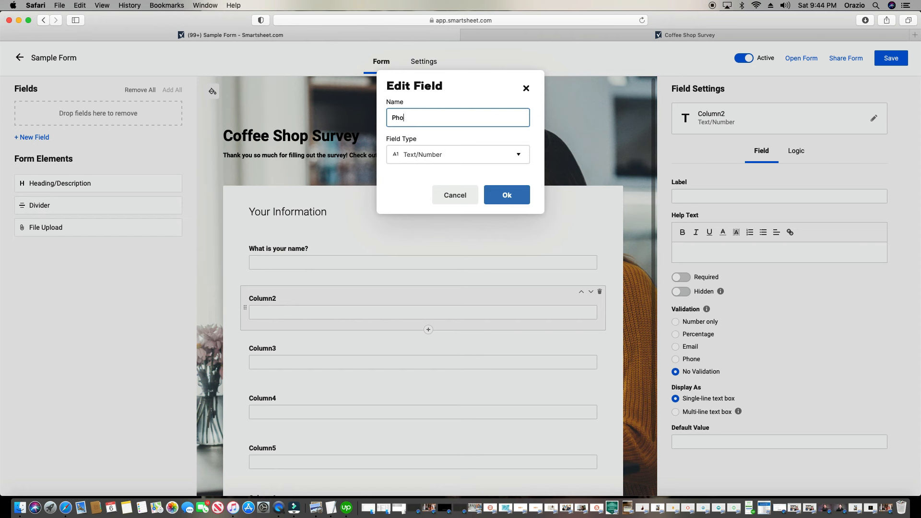
text(ne Number)
click(503, 197)
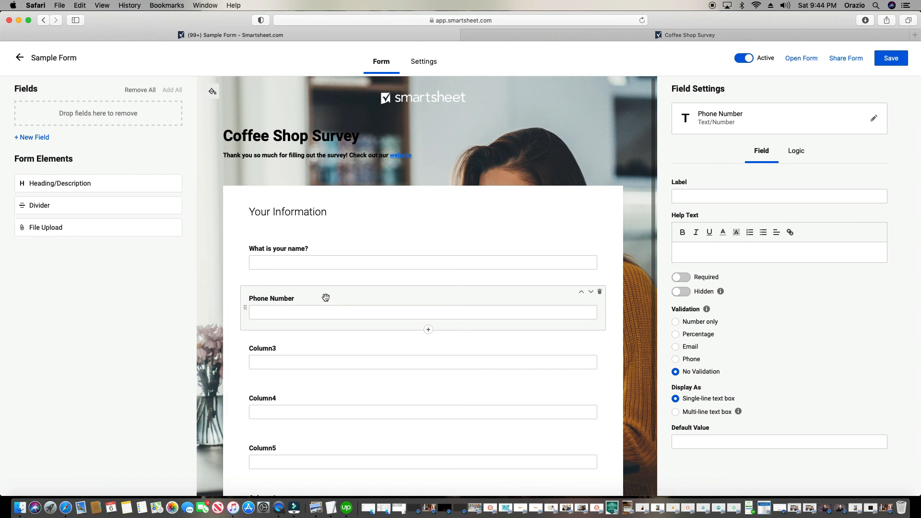
Label it 'What is your phone number?', add Phone validation, and save the form
click(713, 195)
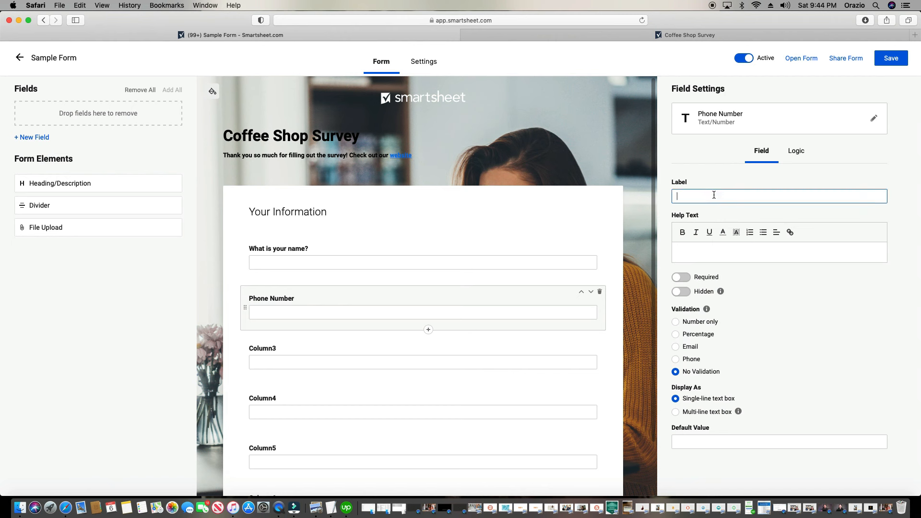
text(What is your phone number)
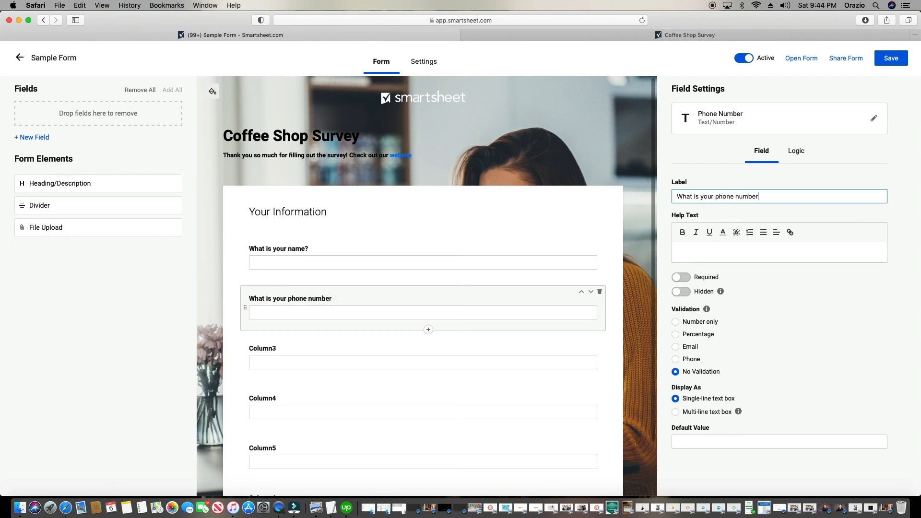
text(?)
click(685, 360)
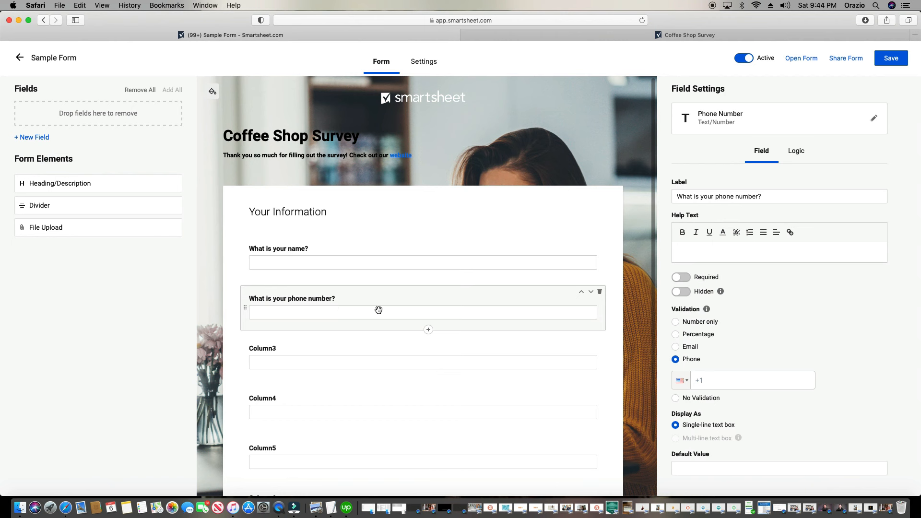
click(891, 58)
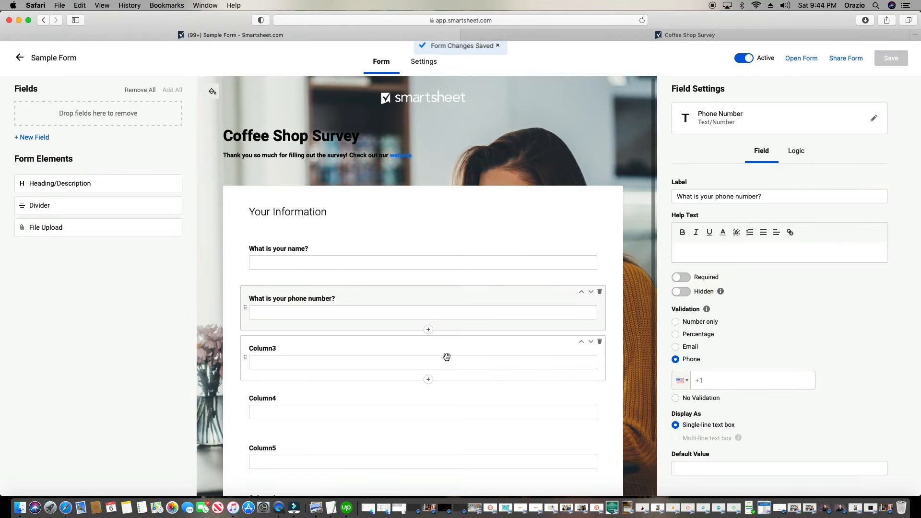
click(812, 59)
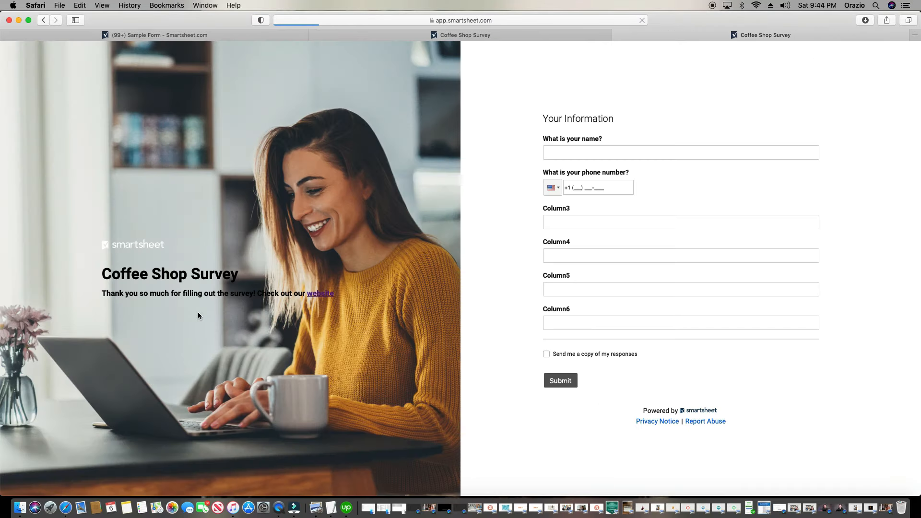
click(685, 150)
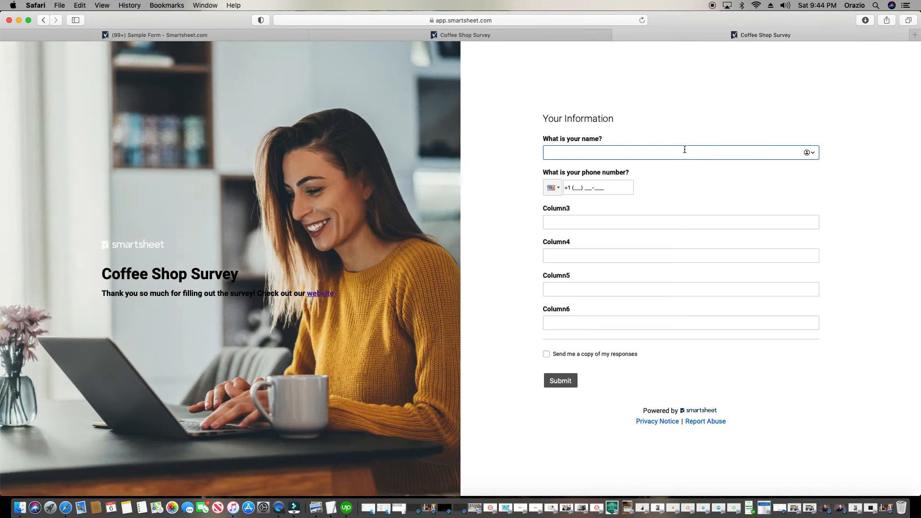
text(Justin)
click(586, 187)
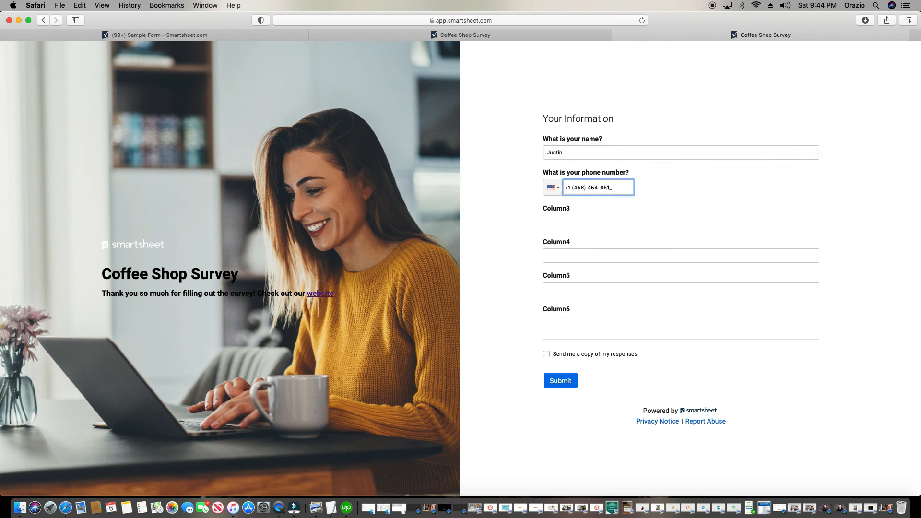
key(BackSpace)
key(BackSpace)
click(583, 225)
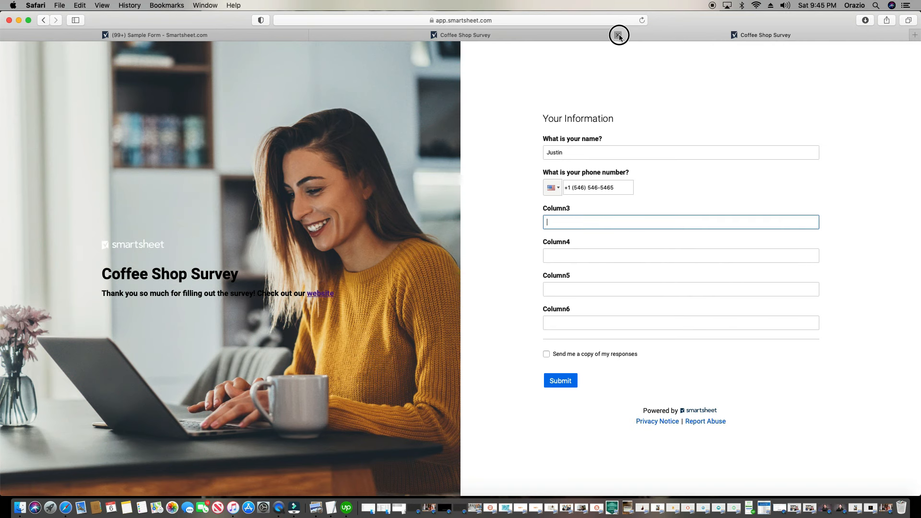
click(618, 36)
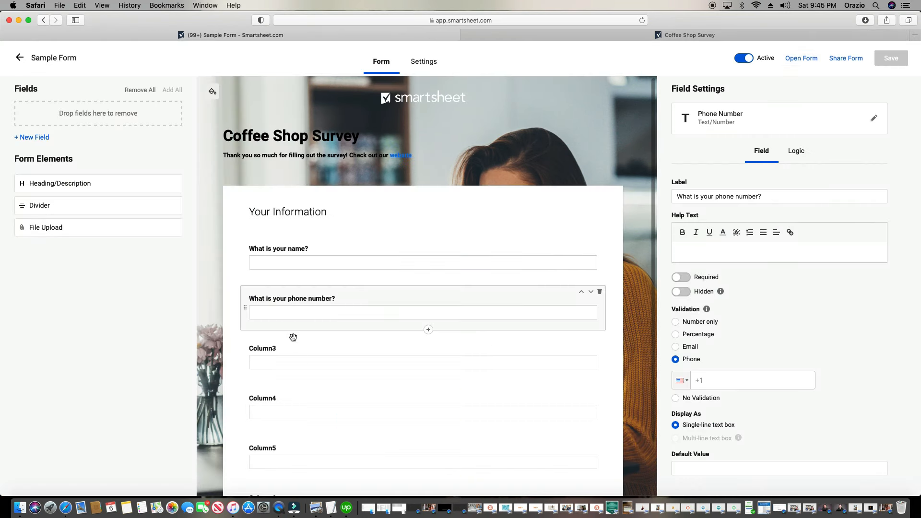
Rename the Column3 field to Email
click(304, 354)
click(691, 197)
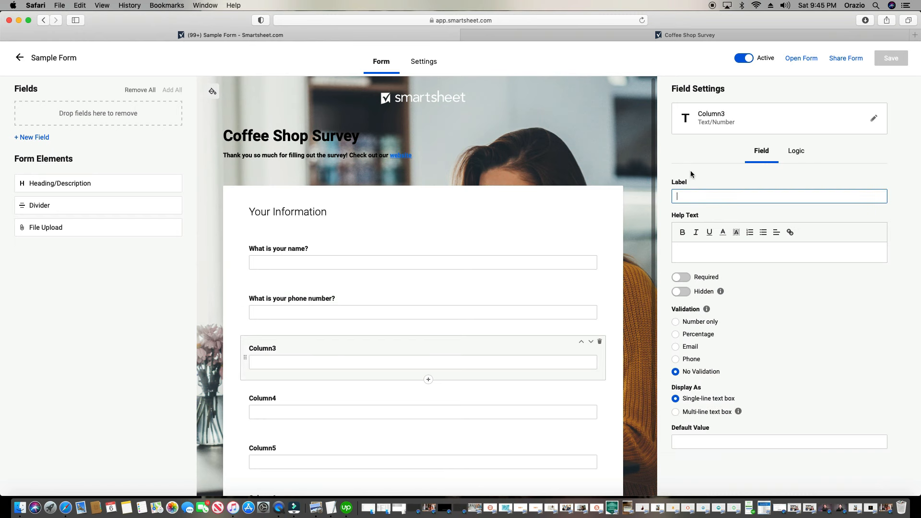
click(735, 113)
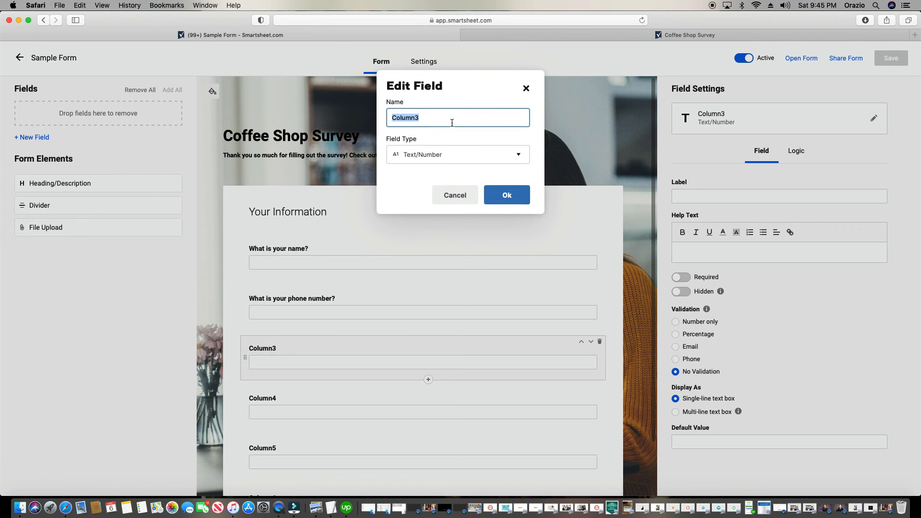
text(Email)
click(496, 197)
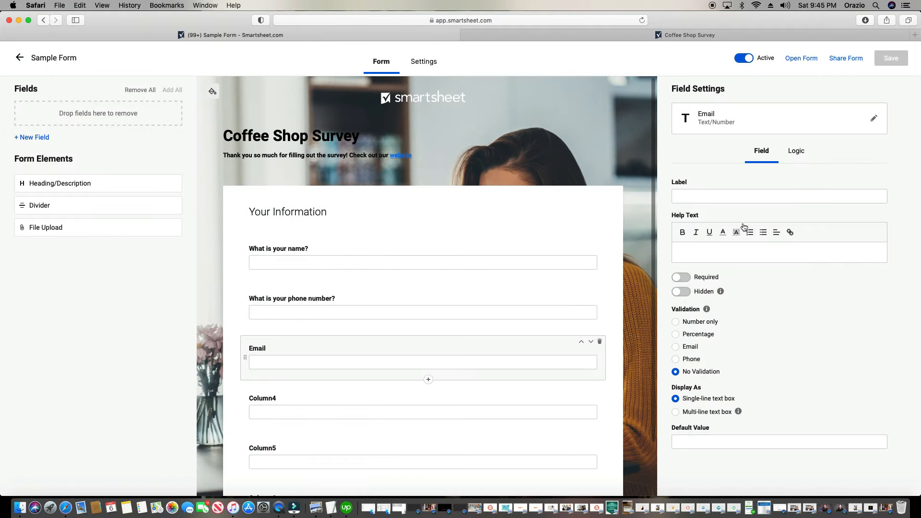
Label the Email field 'What is the best email for you?'
click(798, 196)
text(What is )
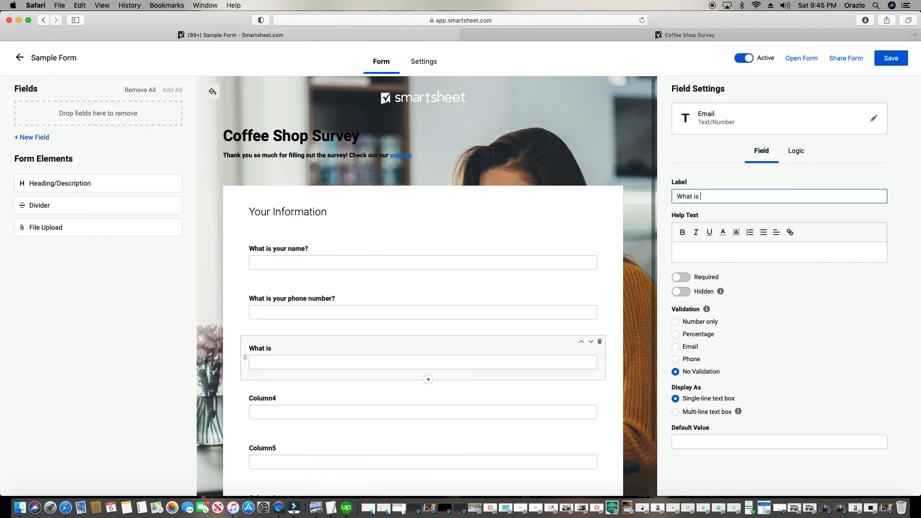
text(your email?)
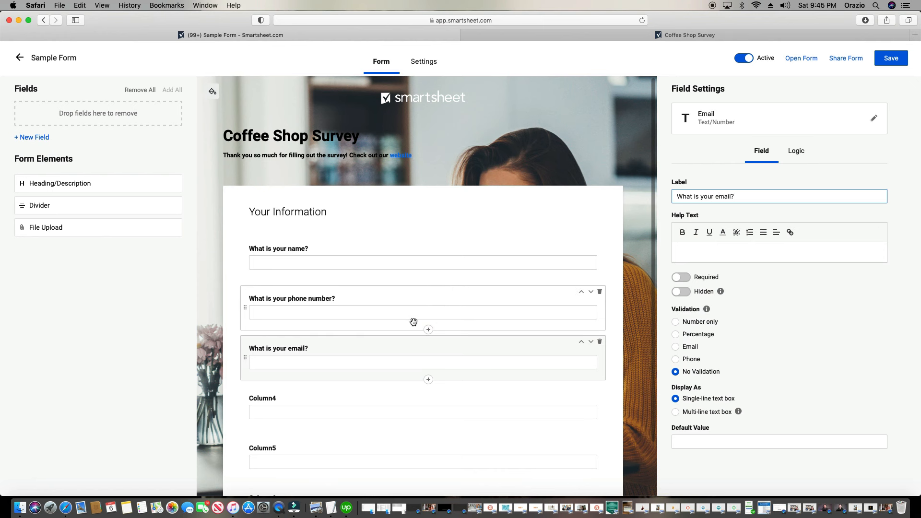
scroll(385, 311, down, 1)
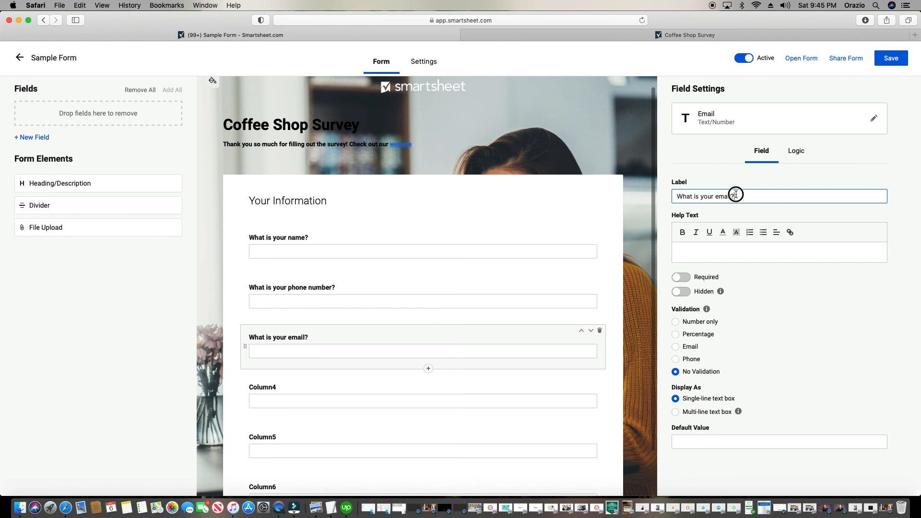
drag(734, 196, 701, 198)
text(the best email for you)
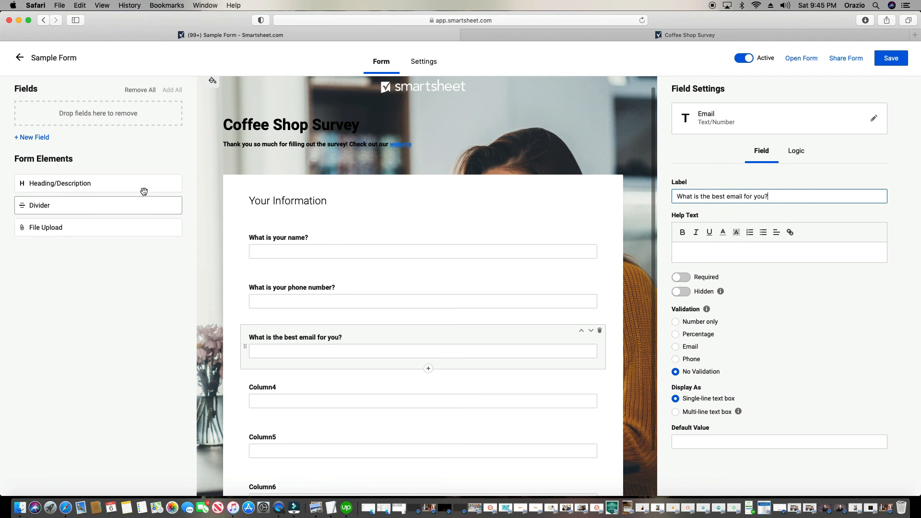
Add a divider below the email question and label Column4 '1. What did you enjoy the most about our coffee shop?'
drag(164, 242, 319, 383)
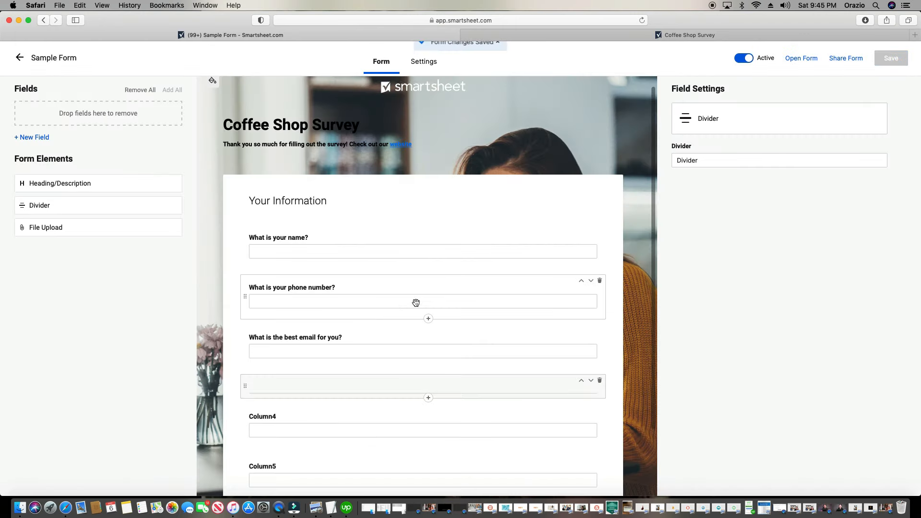
scroll(403, 305, down, 1)
click(276, 389)
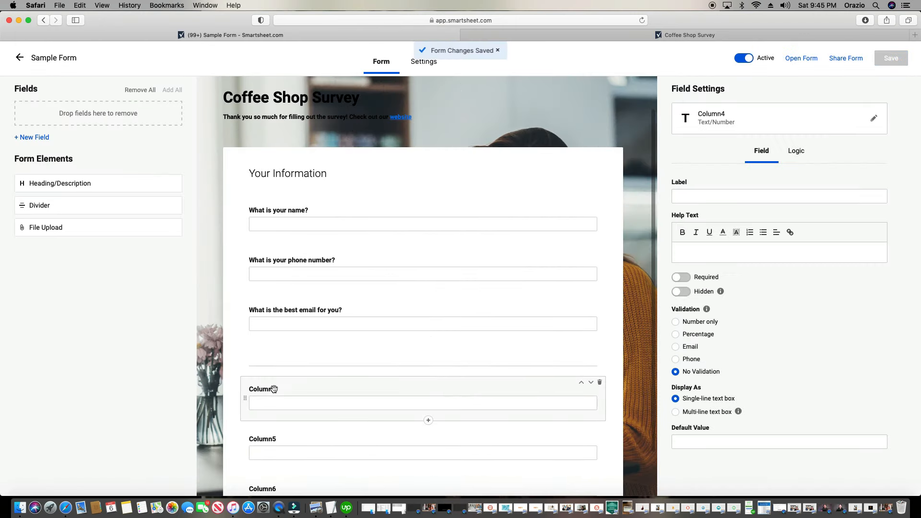
click(739, 199)
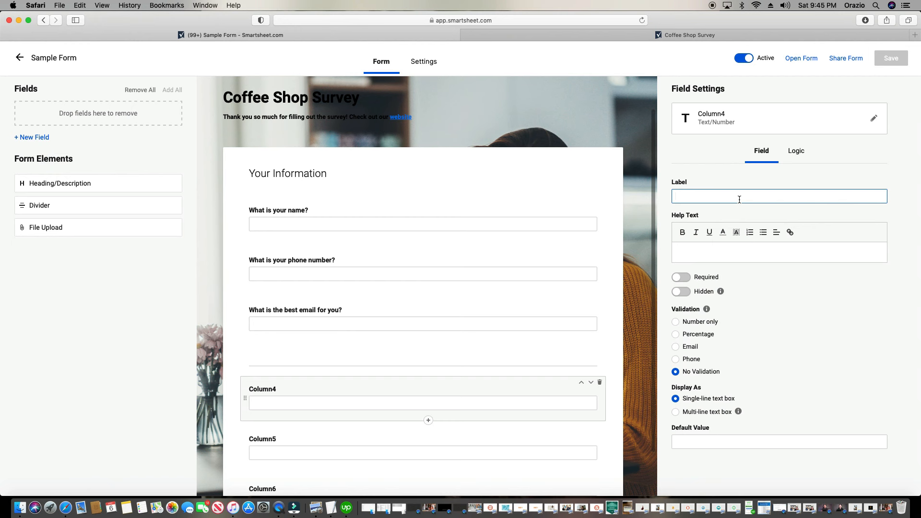
text(1. )
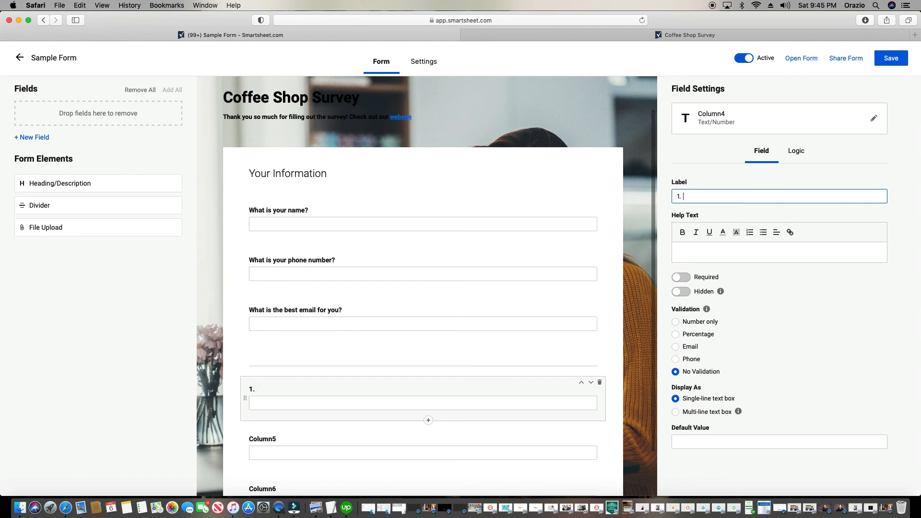
text(What did you enjo)
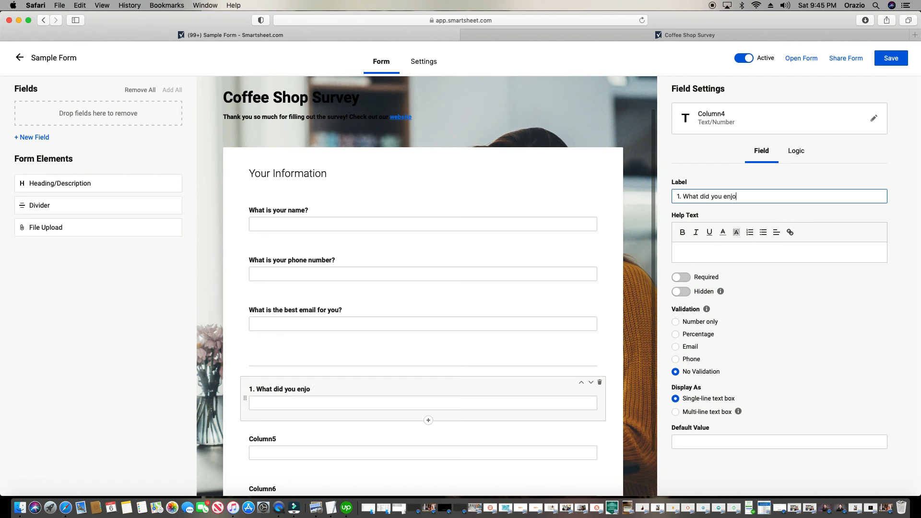
text(y the most about our coffee)
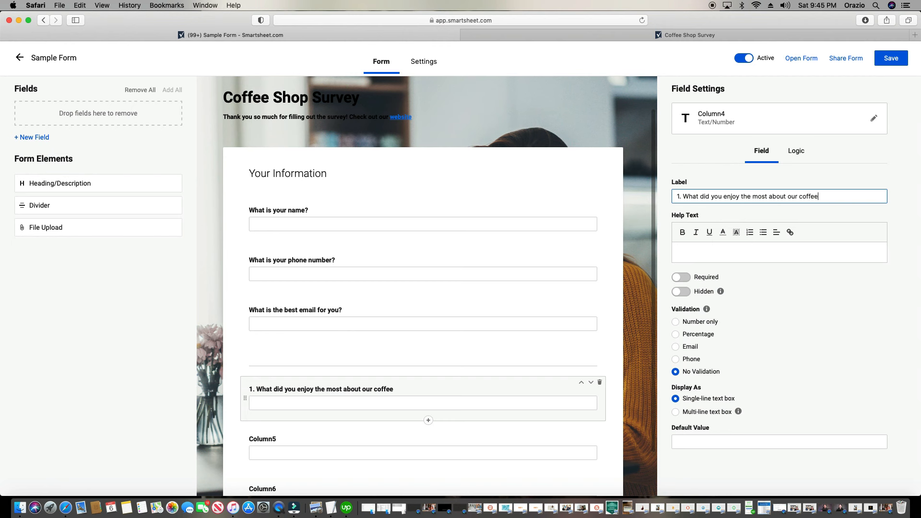
text( shop?)
Rename the Column4 field to Q1
click(729, 118)
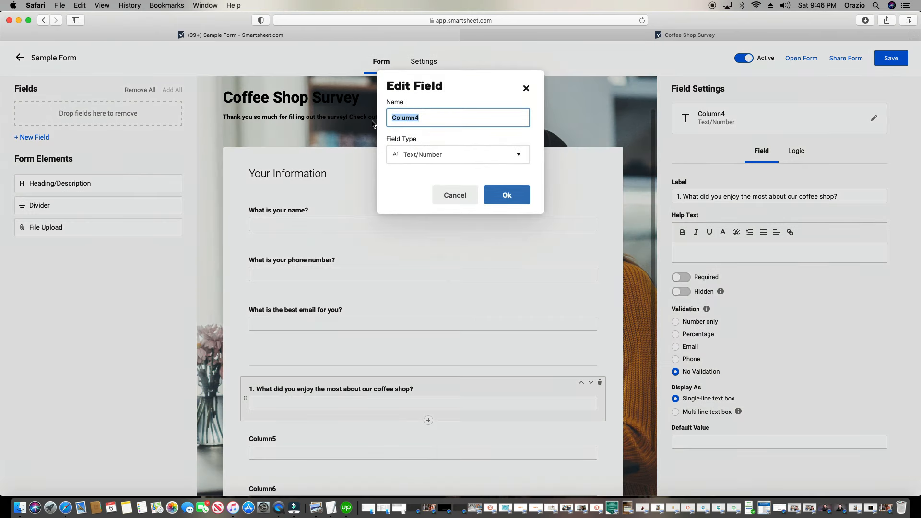
text(Q1)
click(506, 195)
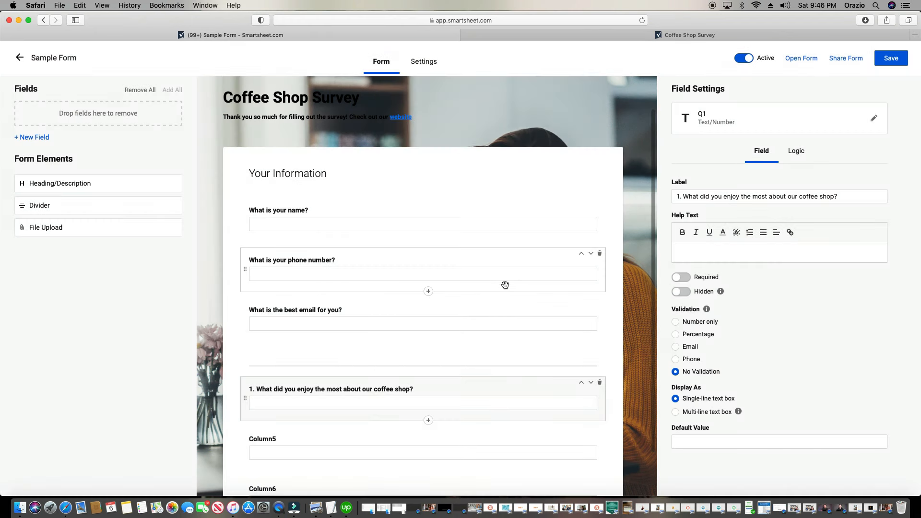
Label the Column5 field '2. How can we improve your experience with us?'
scroll(414, 414, down, 1)
click(414, 414)
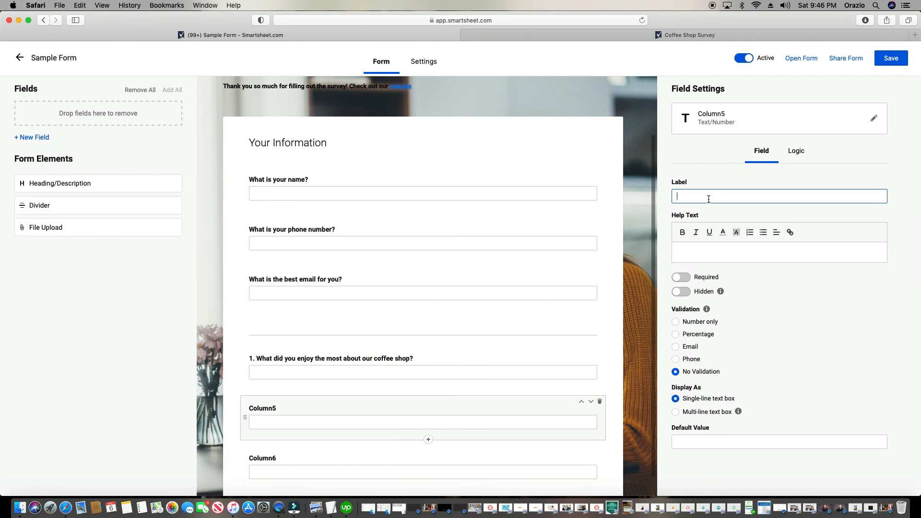
text(2. How can we improve your)
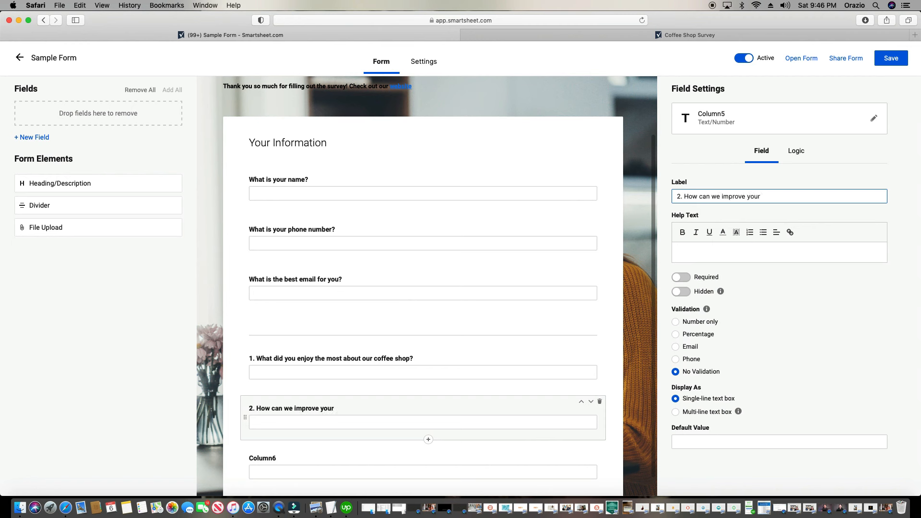
text( experience with us?)
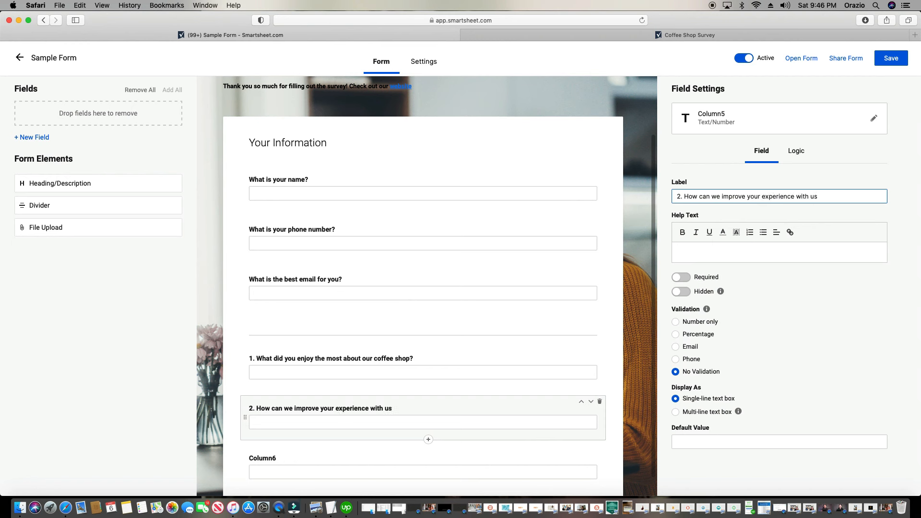
Rename the Column5 field to Q2
click(712, 119)
click(712, 120)
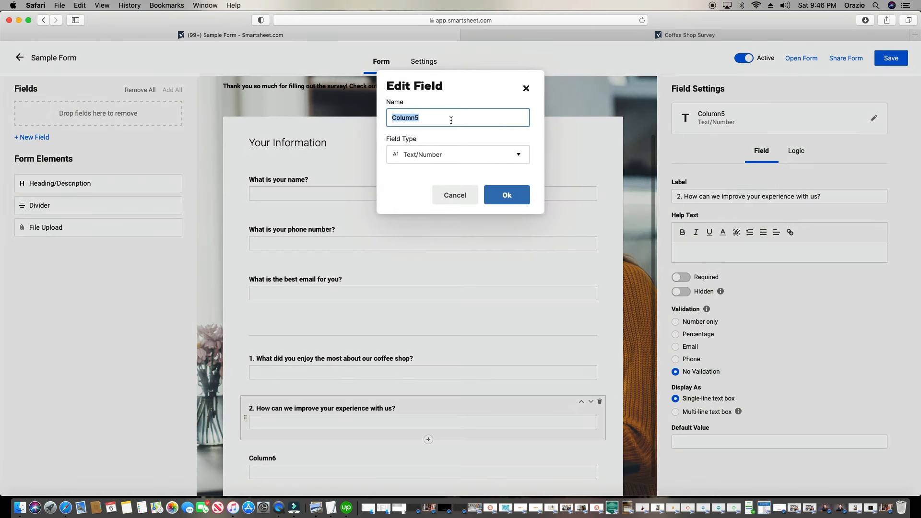
text(Q2)
click(513, 196)
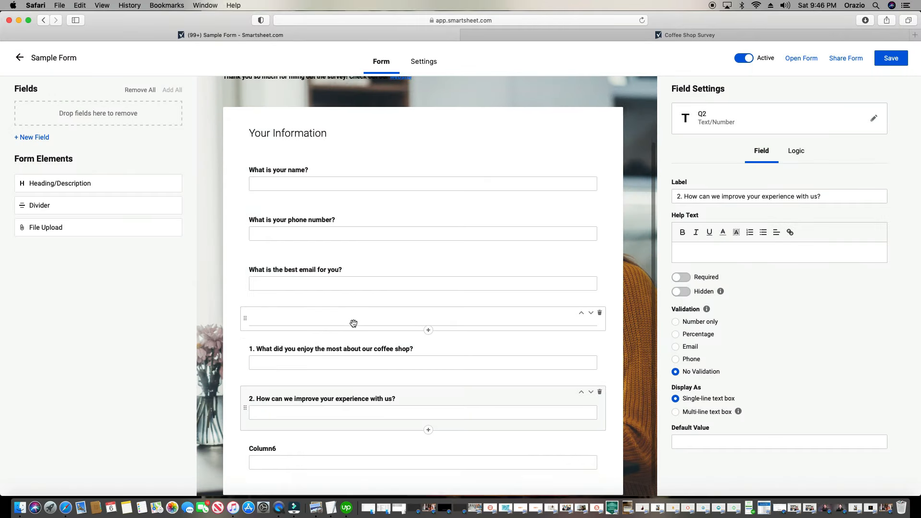
Label the Column6 field '3. What coffee drink is your favorite?'
click(343, 437)
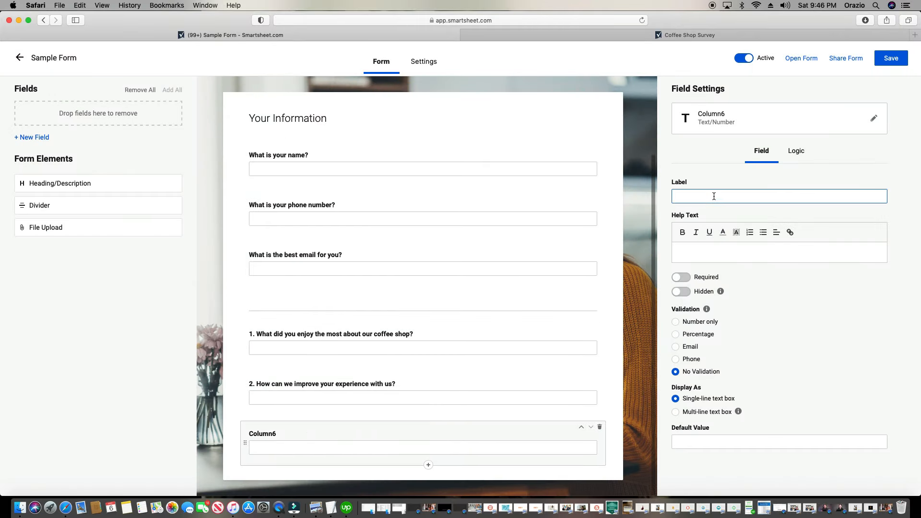
text(3. What coffee drink is your favoret)
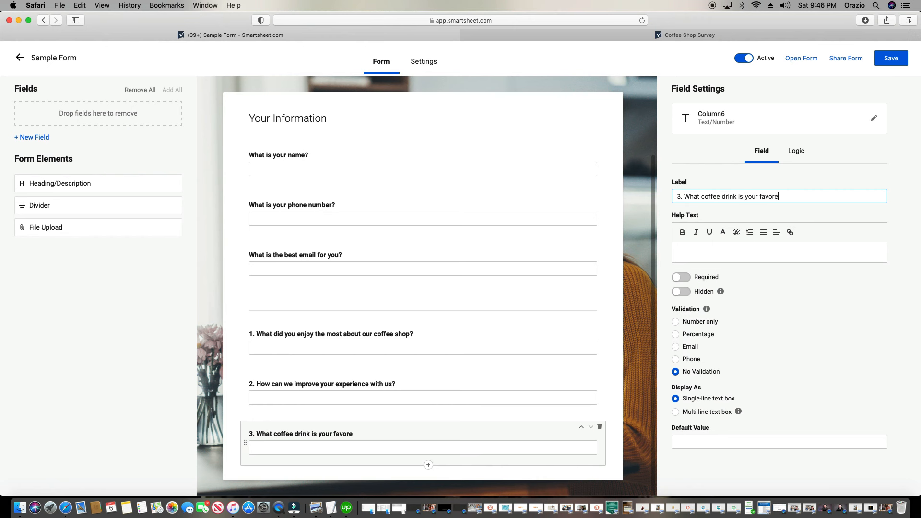
key(BackSpace)
key(BackSpace)
Rename the Column6 field to Q3
click(756, 126)
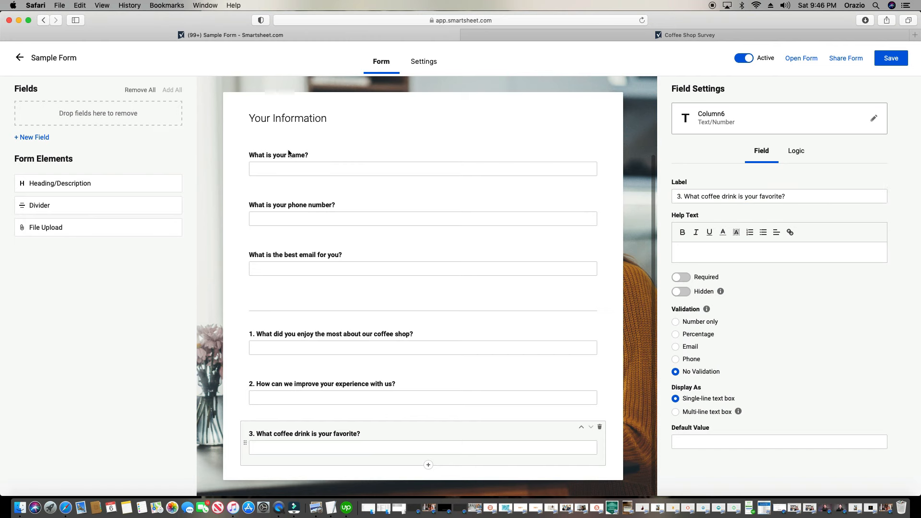
text(Q3)
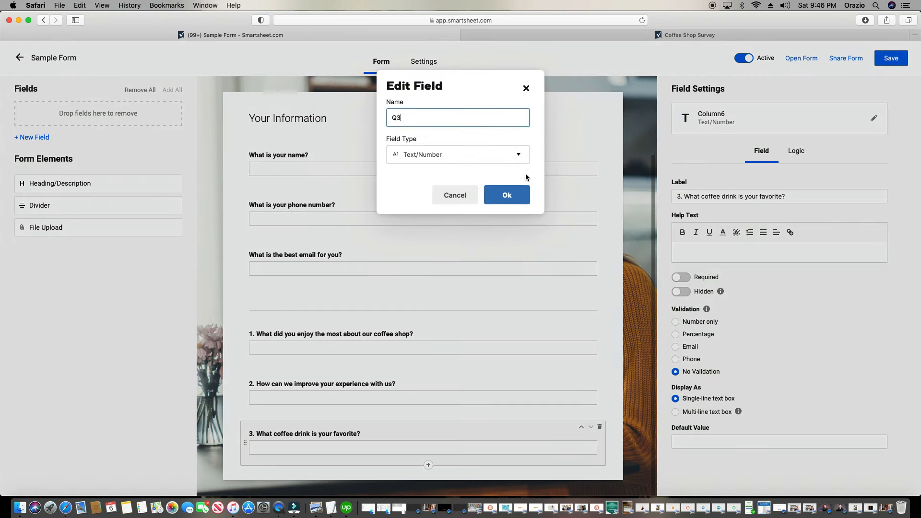
click(505, 193)
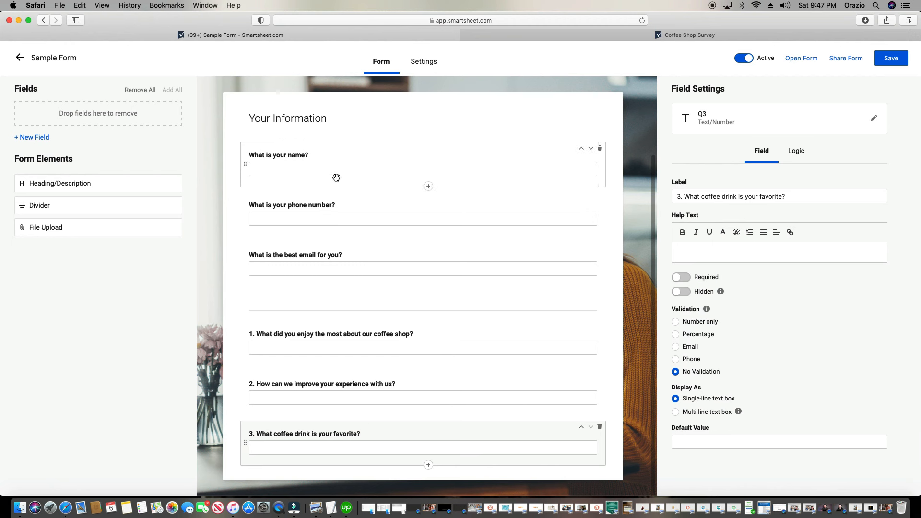
Create a new Date field named 'Date customer visited'
click(38, 141)
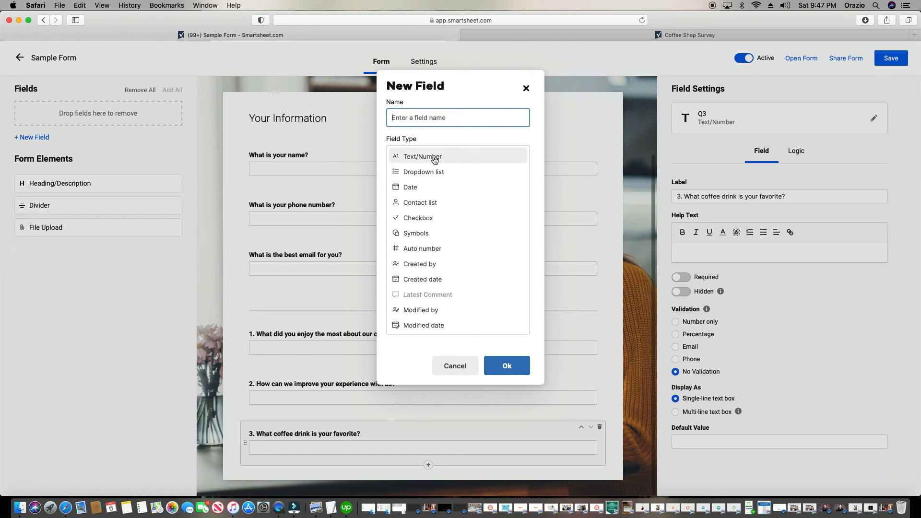
click(406, 190)
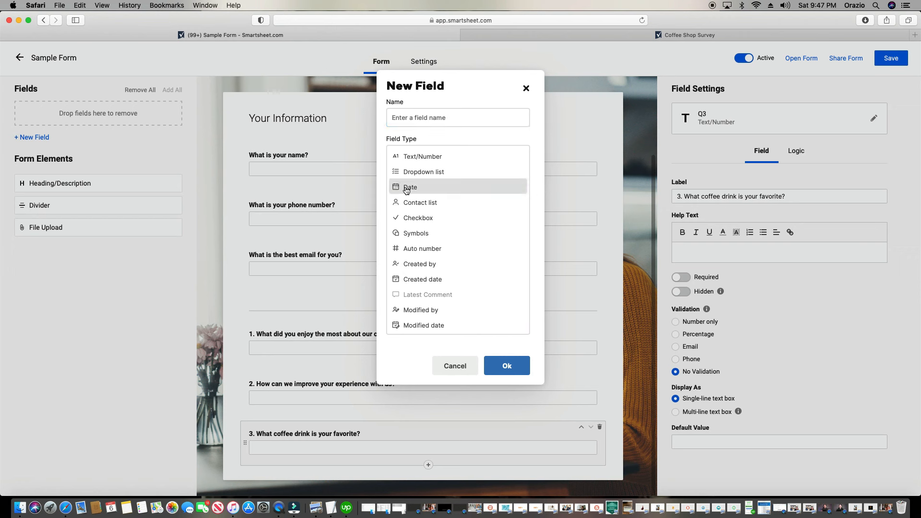
click(476, 113)
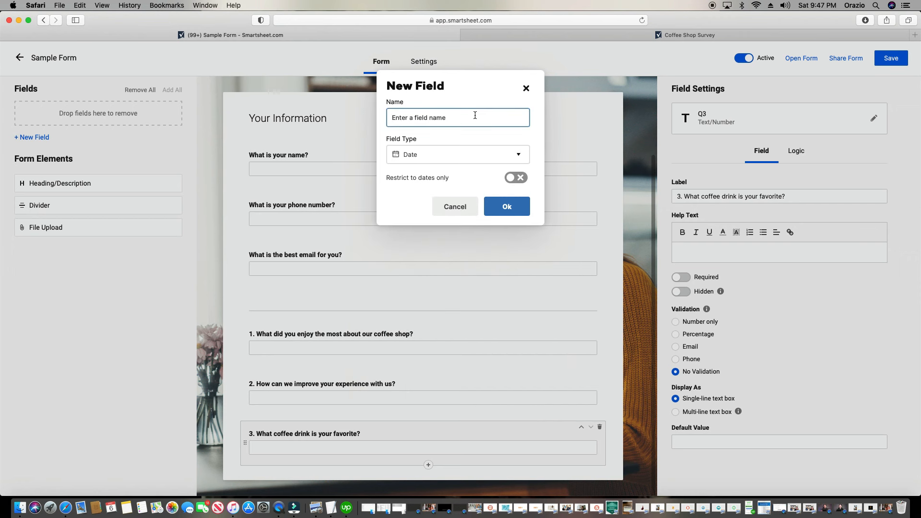
text(Wate thy)
key(BackSpace)
key(BackSpace)
key(BackSpace)
key(BackSpace)
text(customer vi)
click(498, 203)
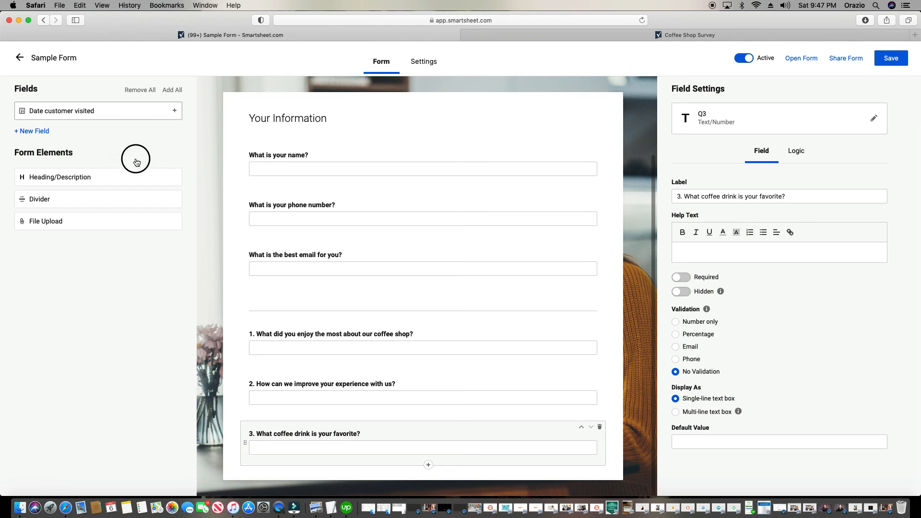
Add 'Date customer visited' to the bottom of the form, labelled 'What day did you visit us?'
drag(274, 241, 73, 120)
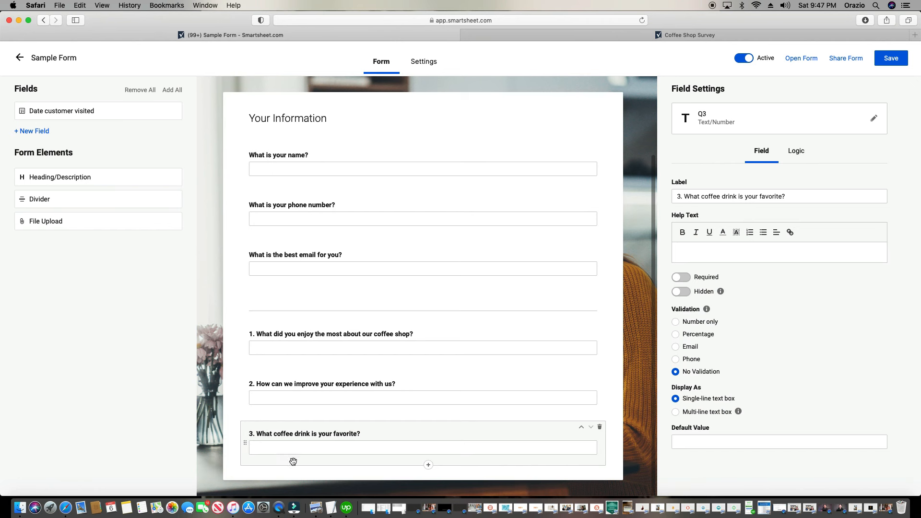
click(74, 119)
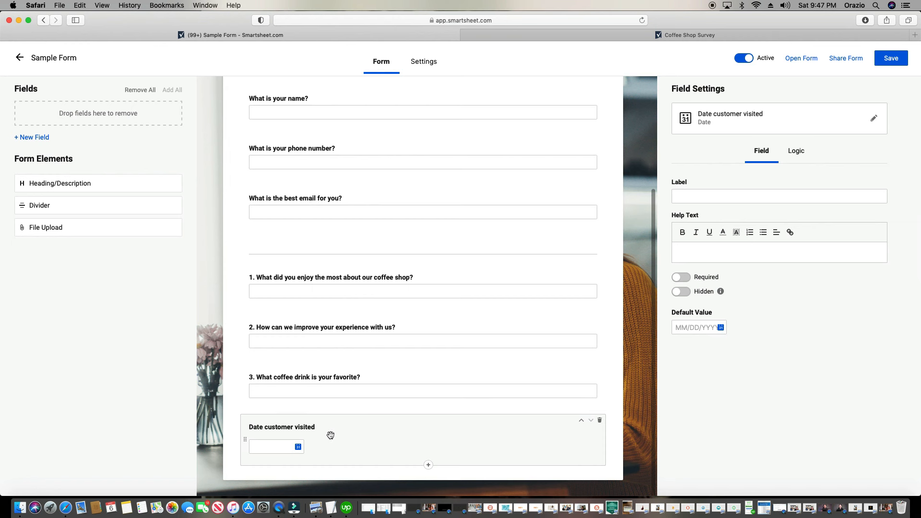
click(726, 197)
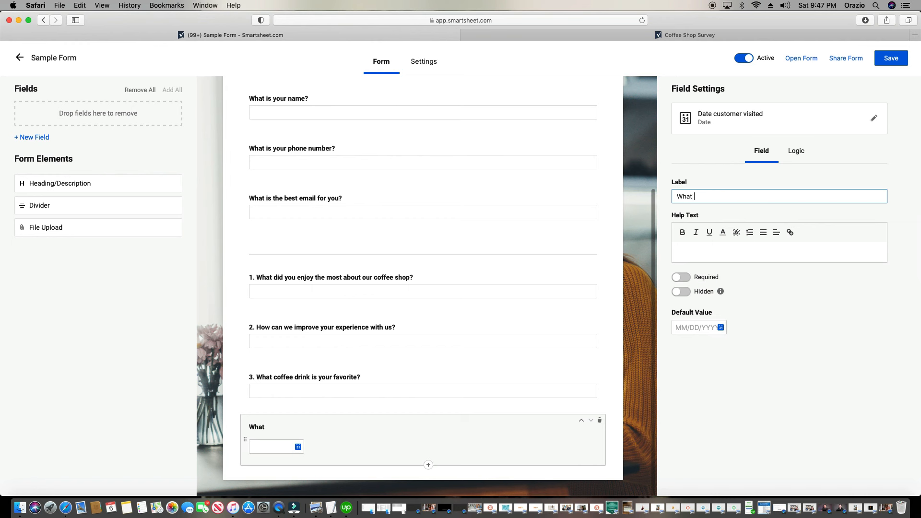
text(day did you visit us?)
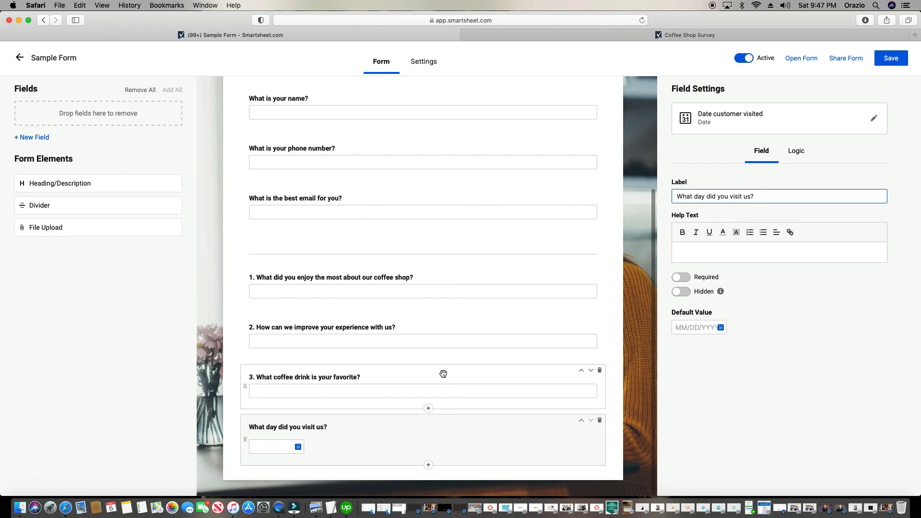
Add a File Upload element labelled 'Please upload a pic of your favorite coffee drink!'
click(87, 229)
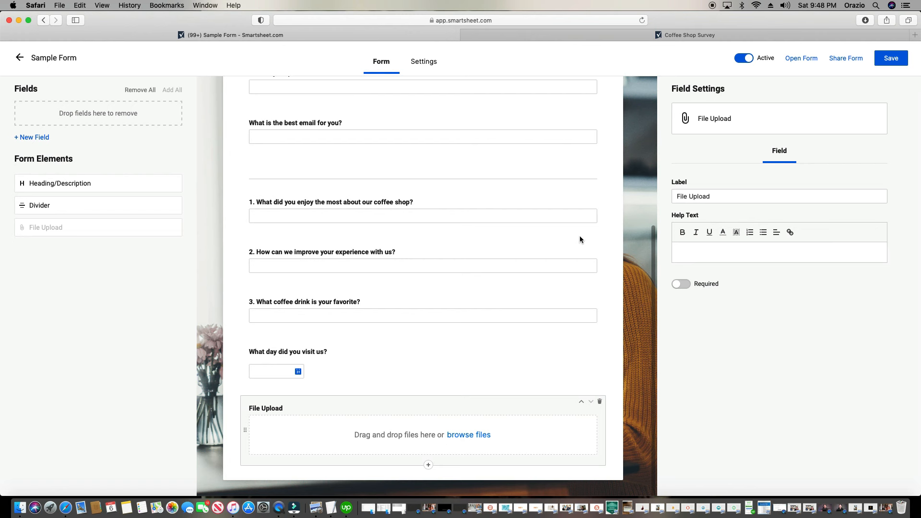
click(725, 202)
triple_click(725, 202)
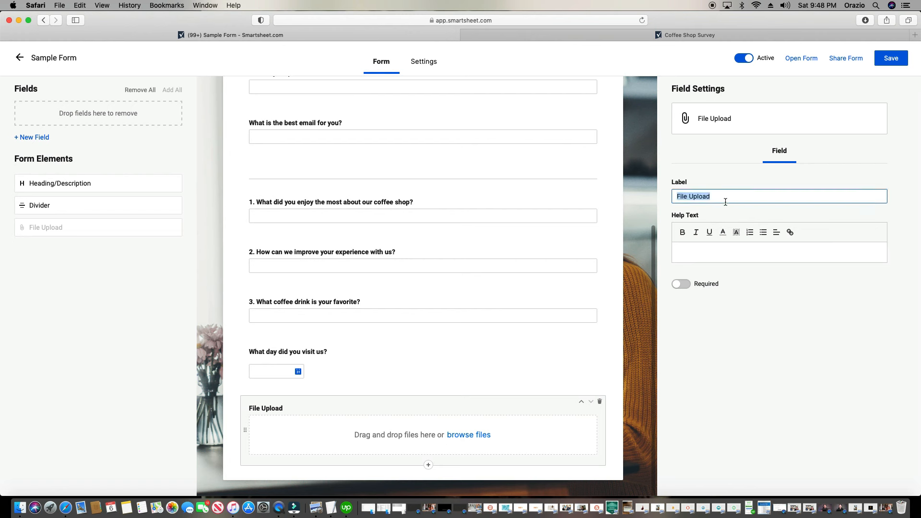
text(Please upload a pi)
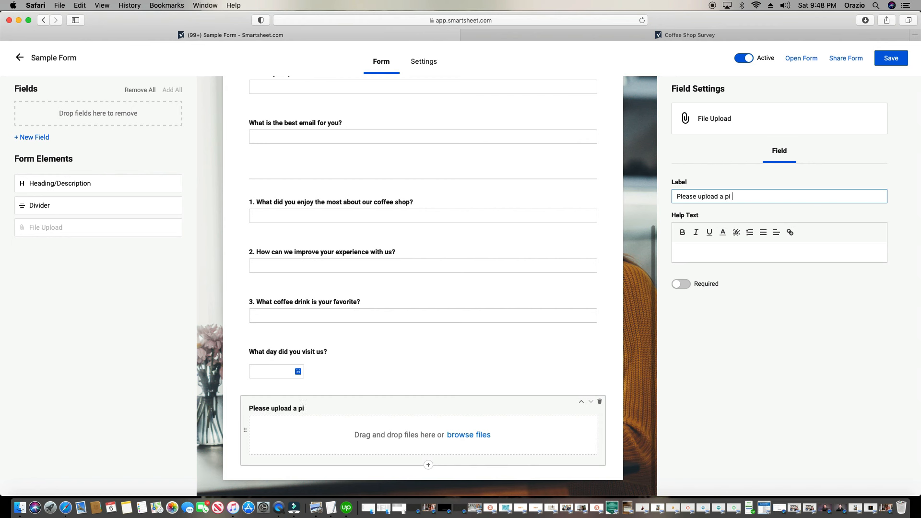
text(c of your favorite coffee )
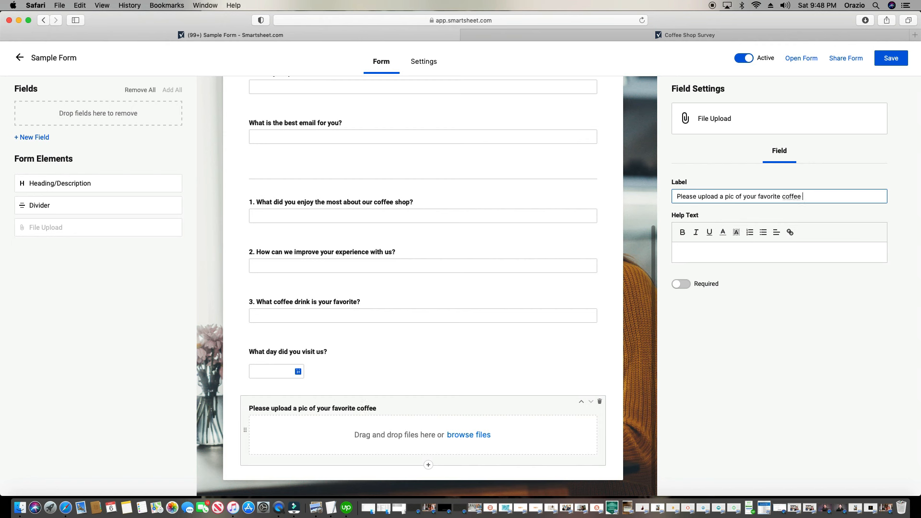
text(drink!)
click(412, 301)
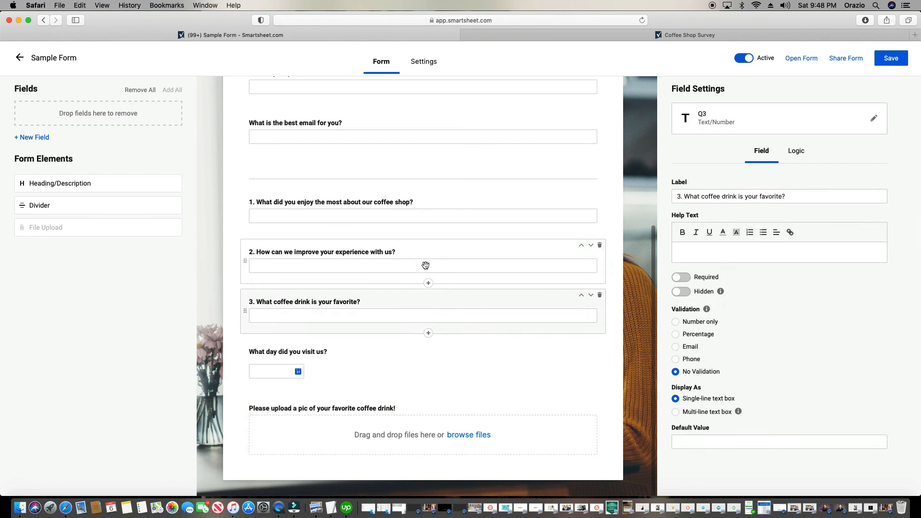
click(464, 265)
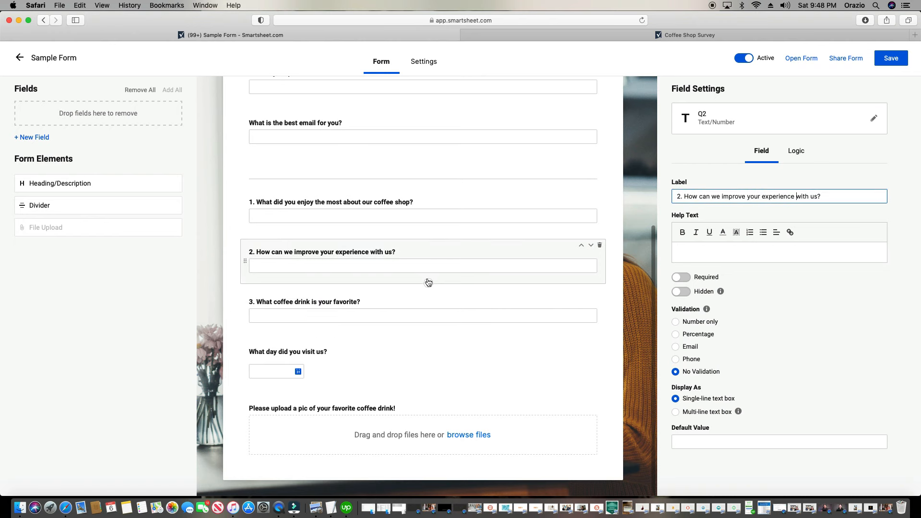
scroll(429, 285, up, 2)
scroll(429, 285, up, 5)
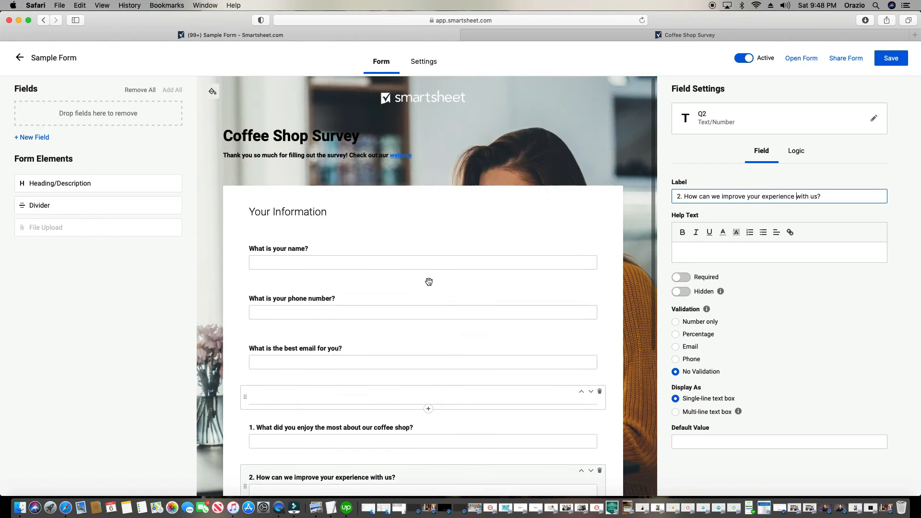
click(289, 219)
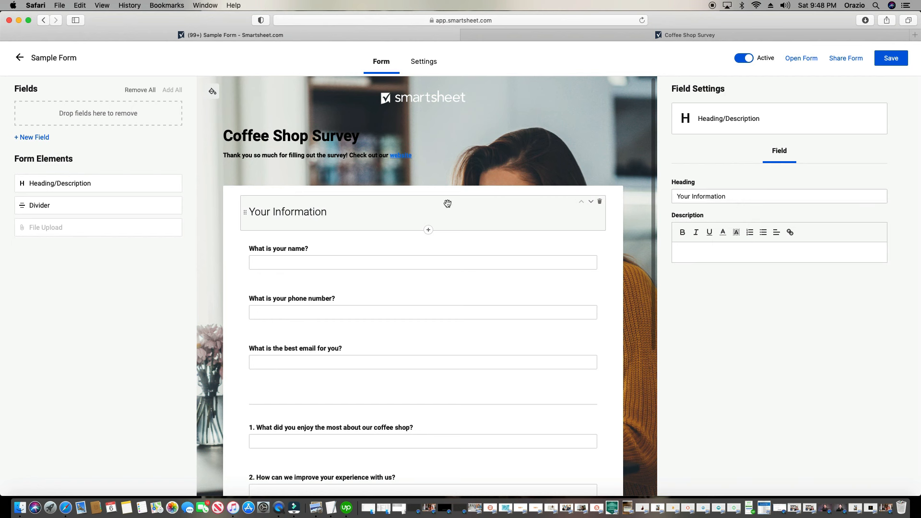
click(299, 248)
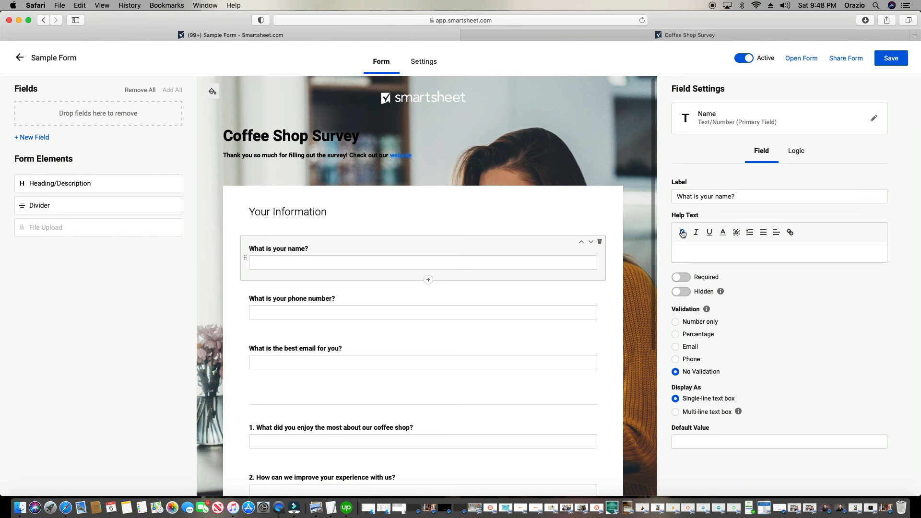
scroll(429, 243, down, 5)
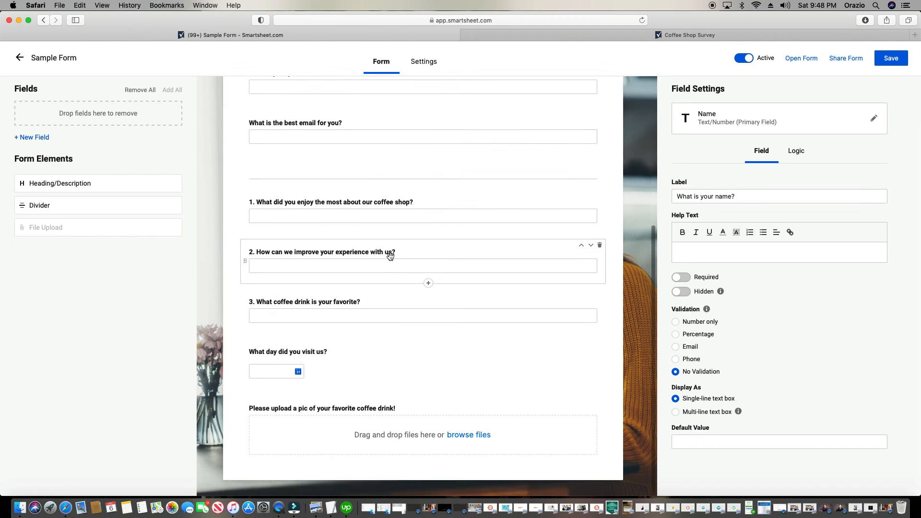
Type the help text 'Please check us out at our website, instagram, facebook' under the coffee picture upload question
click(372, 404)
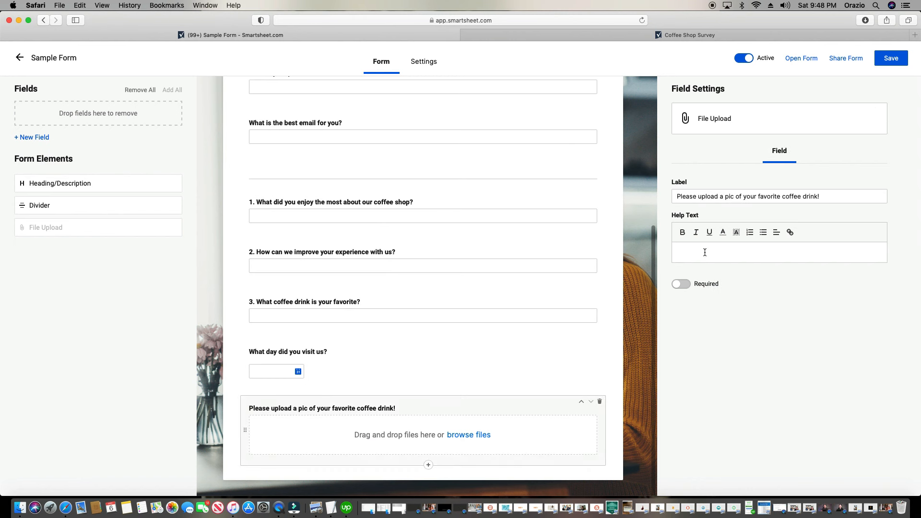
text(Please ch)
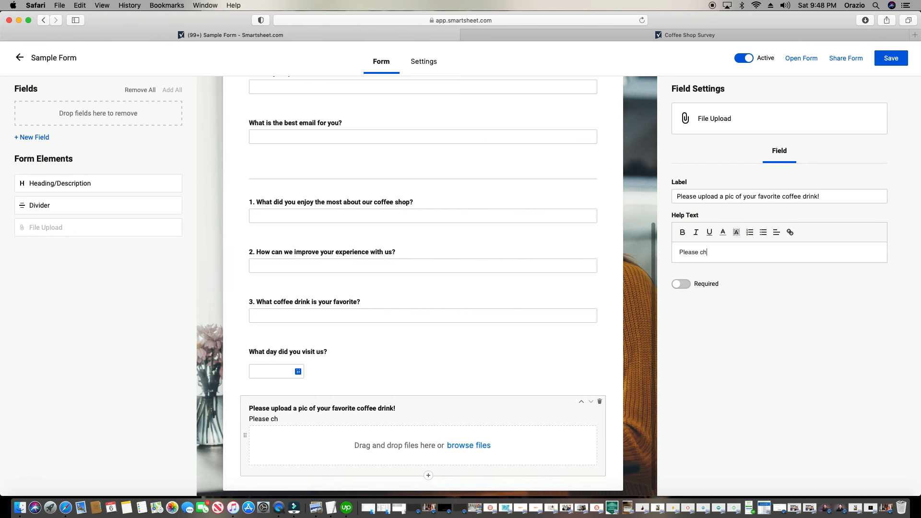
text(eck us out at our)
text(webis)
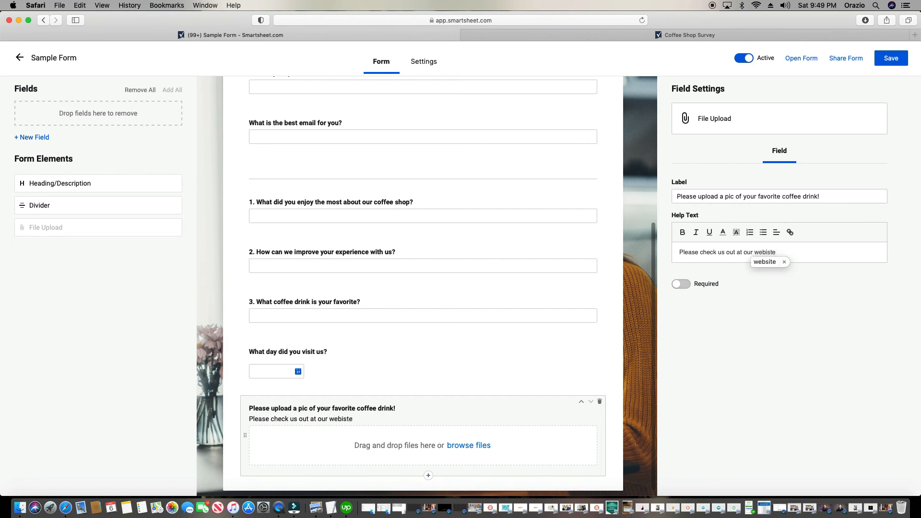
text(te)
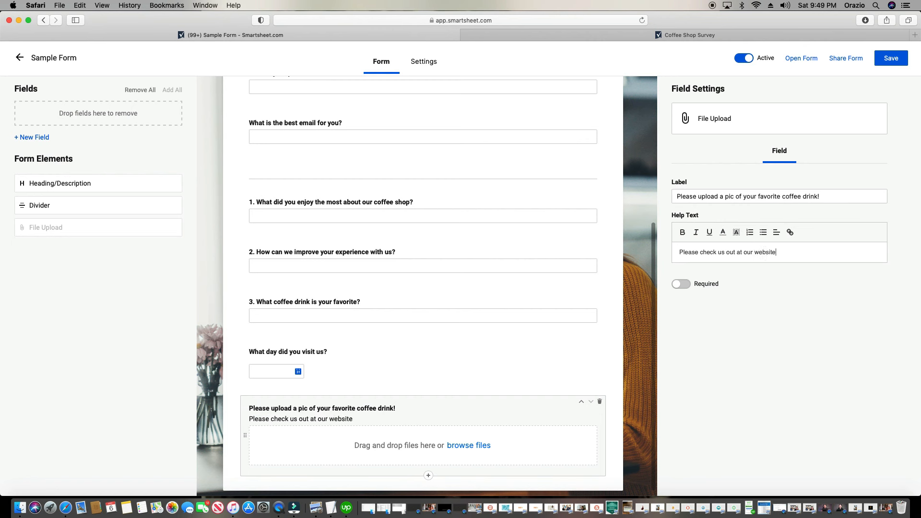
text(, instagram)
text(, facebook!)
Try dark red and purple colours on the help text, then return it to black
triple_click(756, 252)
click(723, 232)
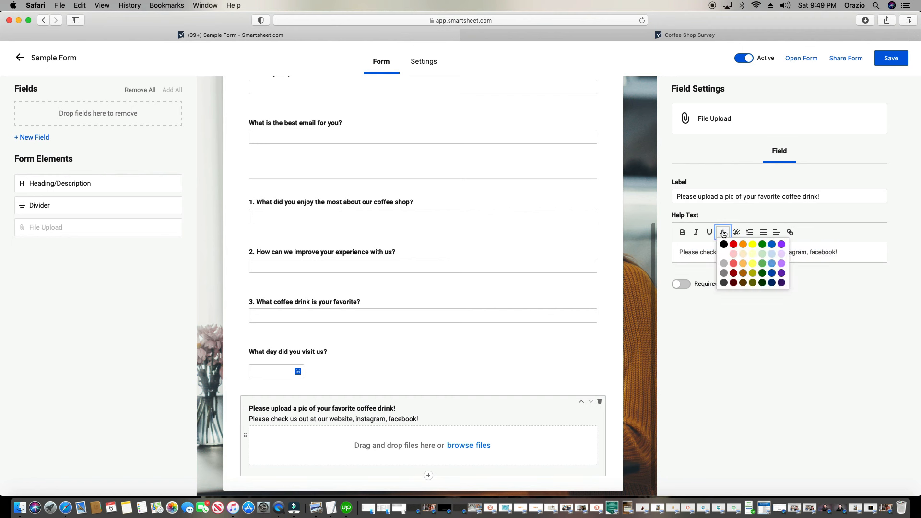
click(735, 277)
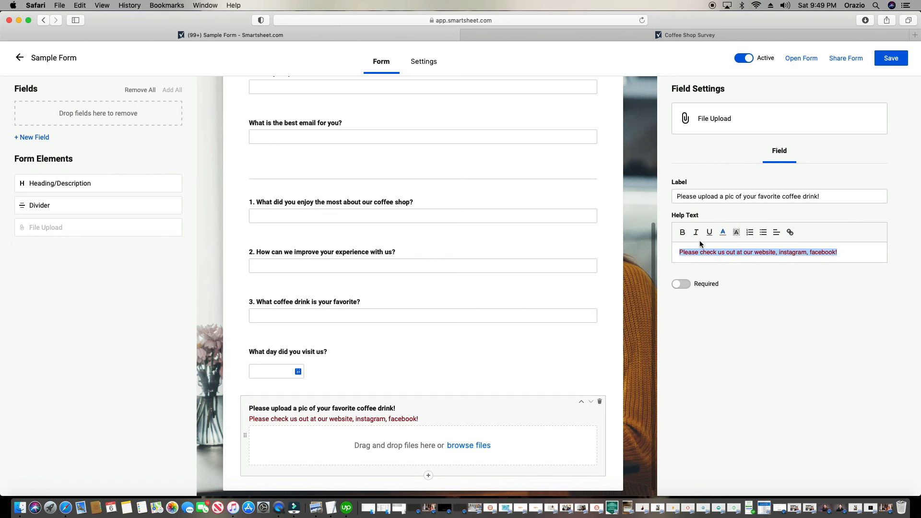
click(723, 233)
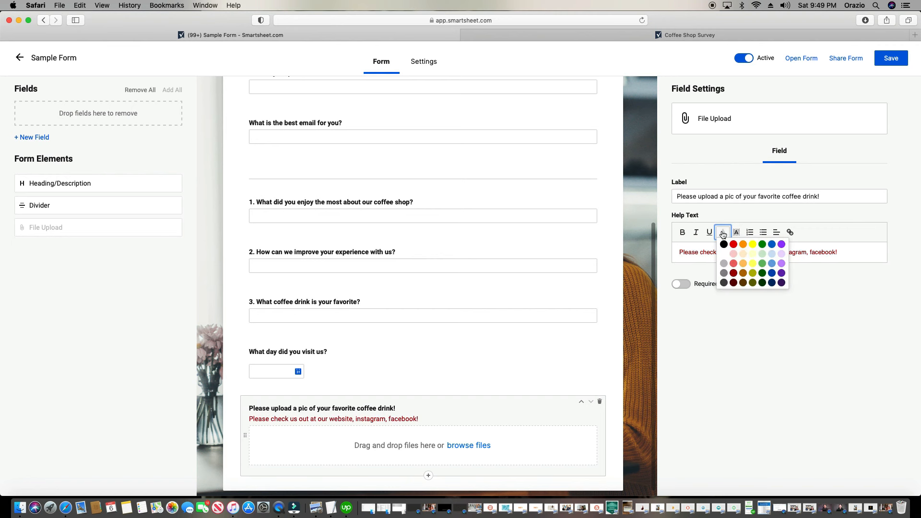
click(781, 244)
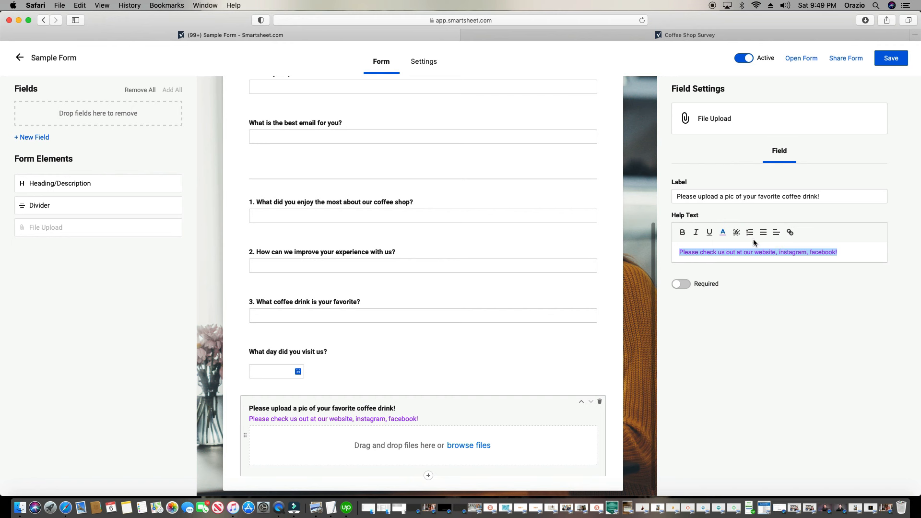
click(723, 233)
click(725, 245)
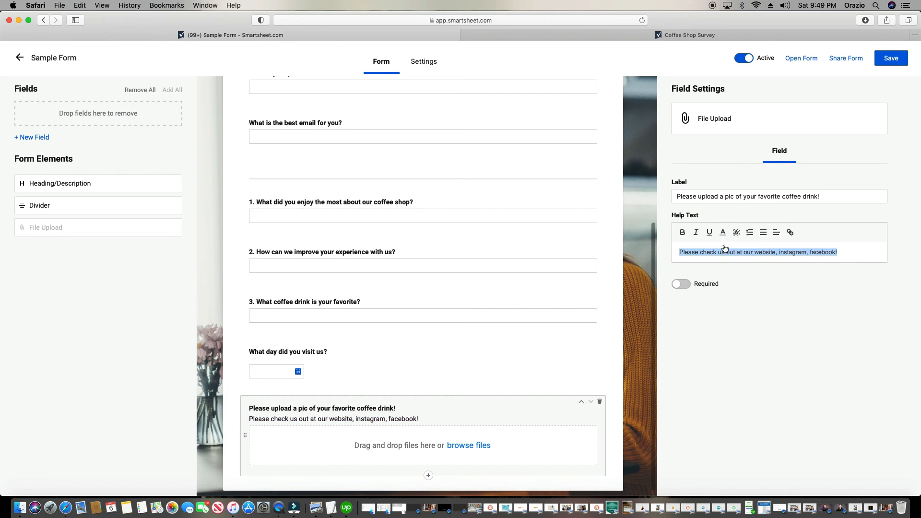
click(757, 250)
Link the word 'website' in the help text to the pasted website URL
double_click(757, 251)
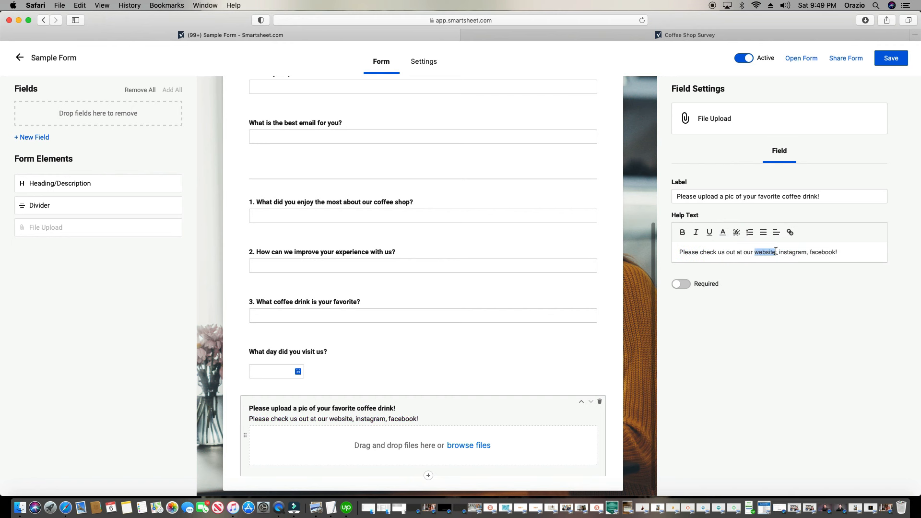
click(791, 234)
click(771, 234)
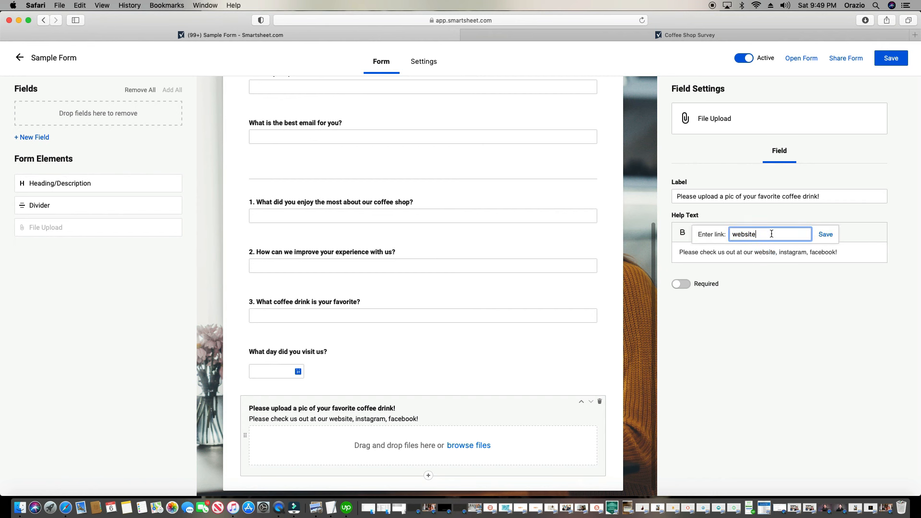
double_click(771, 234)
key(cmd+v)
click(817, 238)
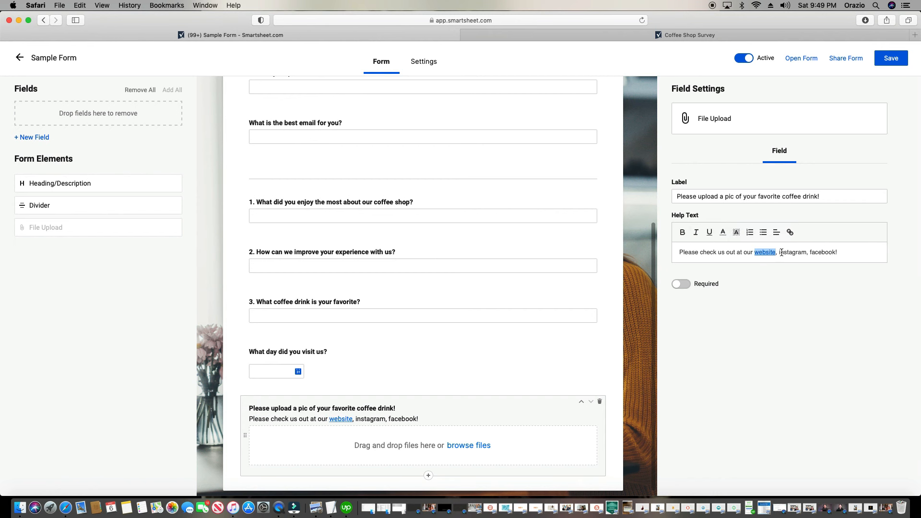
Attempt a link on 'instagram', then dismiss the link box without saving
drag(779, 253, 808, 252)
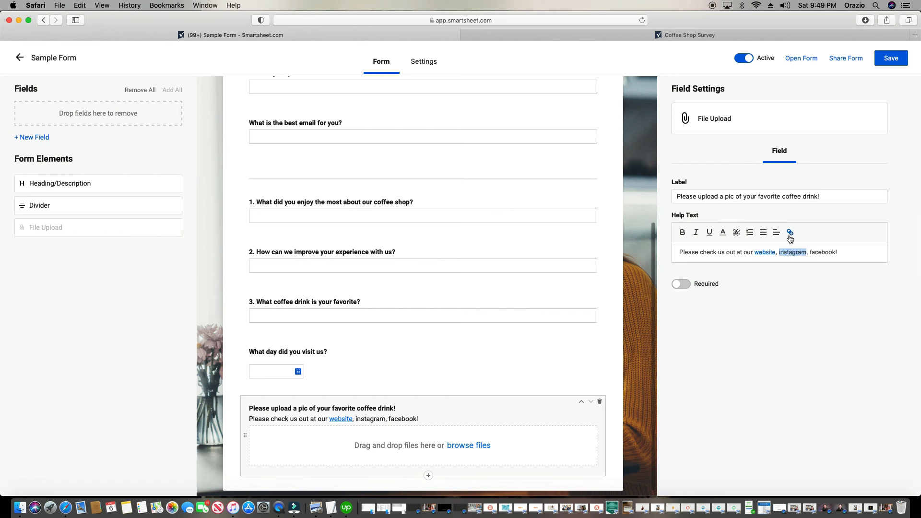
click(790, 232)
click(813, 238)
double_click(813, 237)
key(super+v)
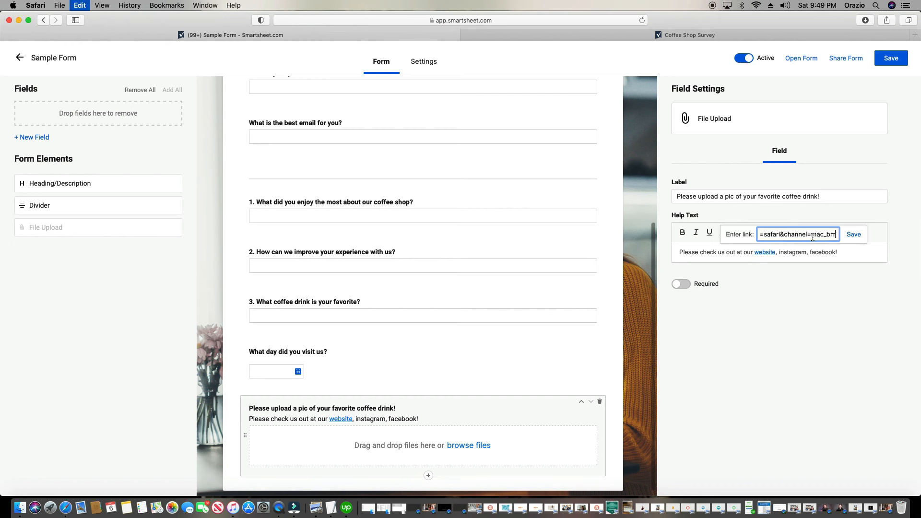
click(843, 250)
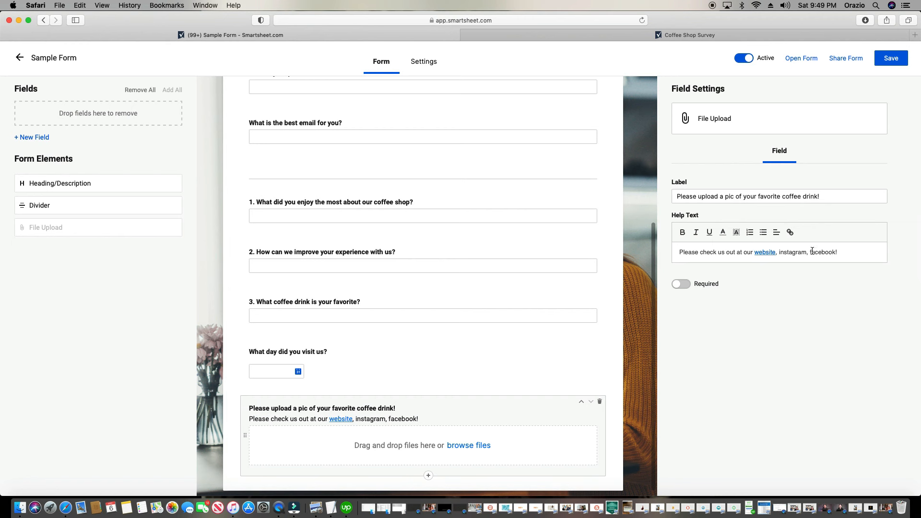
Link 'facebook!' and 'instagram' in the help text to their pasted URLs
drag(811, 252, 841, 251)
click(790, 232)
key(super+v)
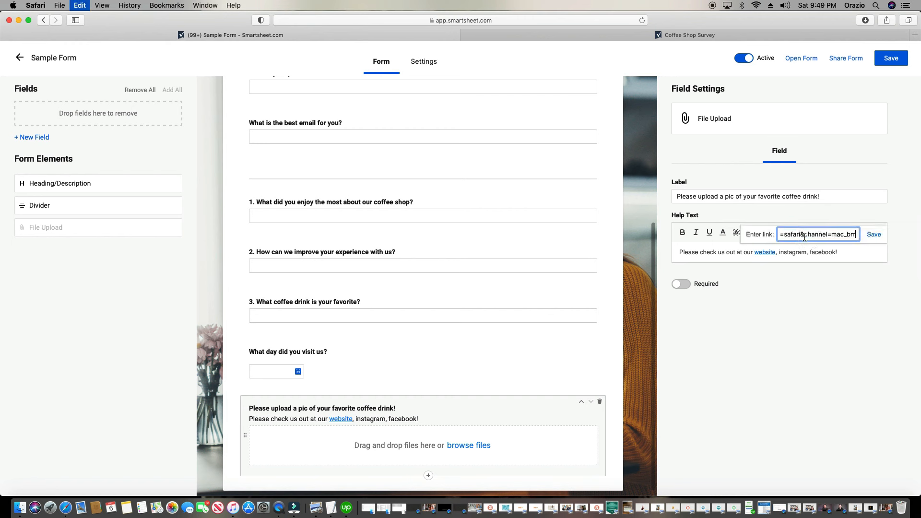
click(873, 235)
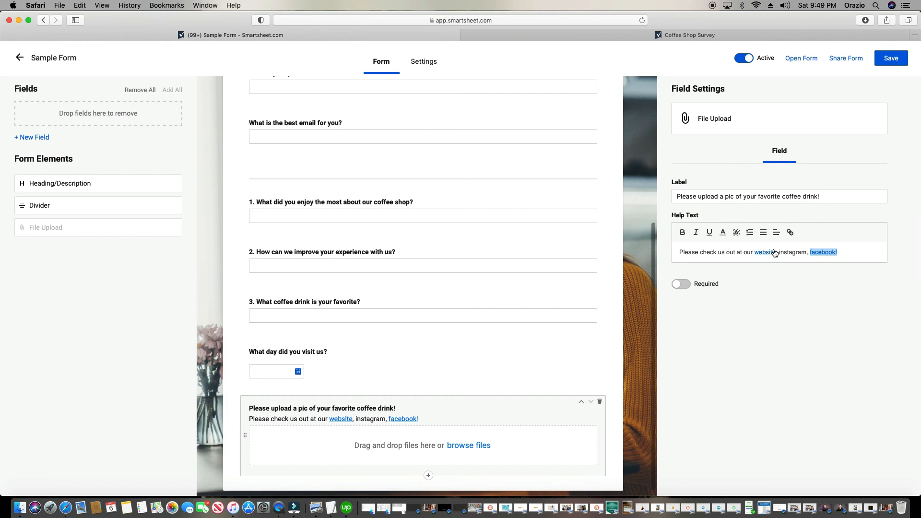
drag(778, 252, 807, 252)
click(790, 233)
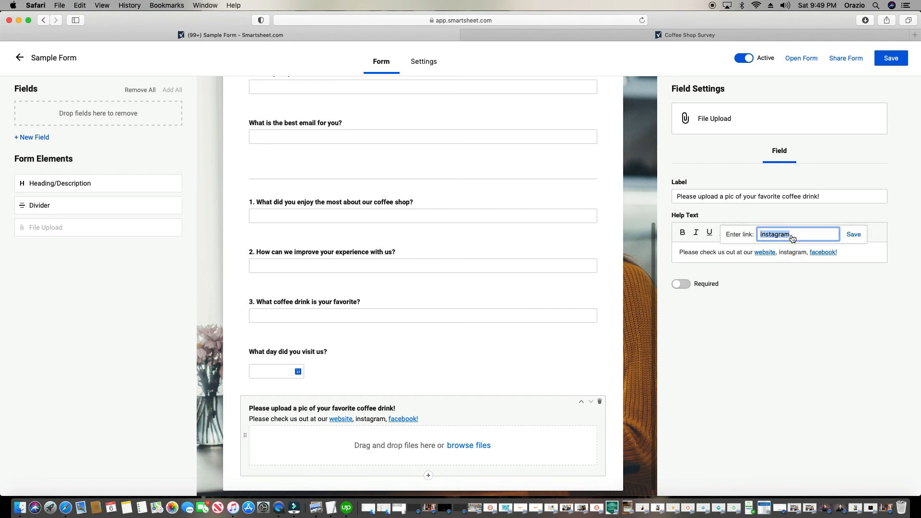
key(super+v)
click(859, 234)
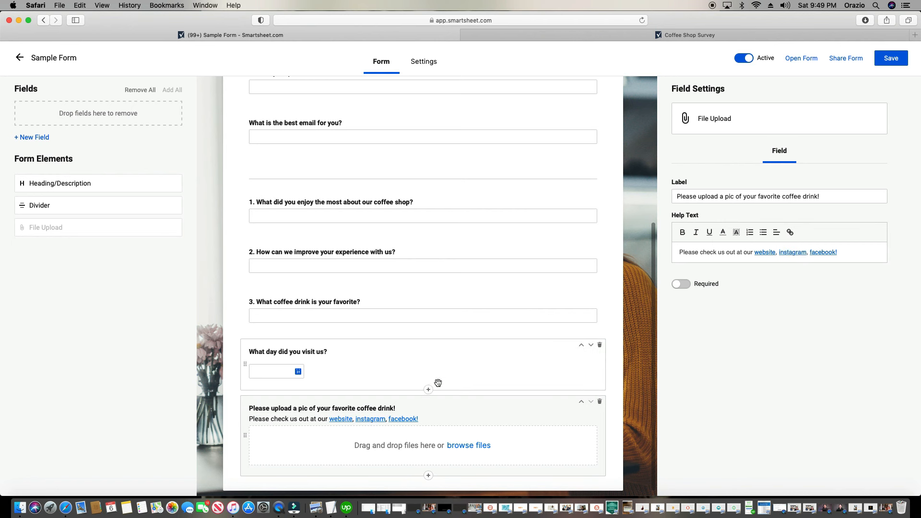
Select question 3 'What coffee drink is your favorite?' on the form
scroll(438, 382, up, 3)
scroll(433, 380, down, 4)
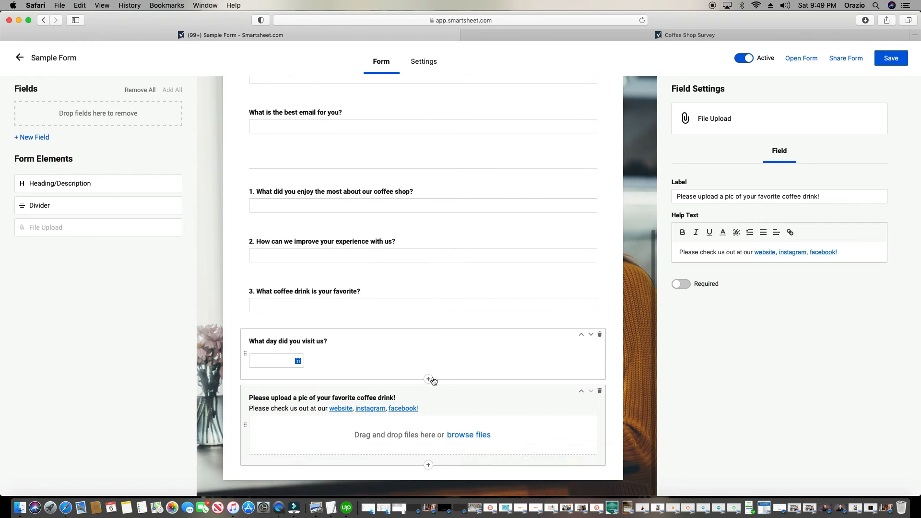
scroll(433, 380, up, 4)
scroll(408, 341, down, 4)
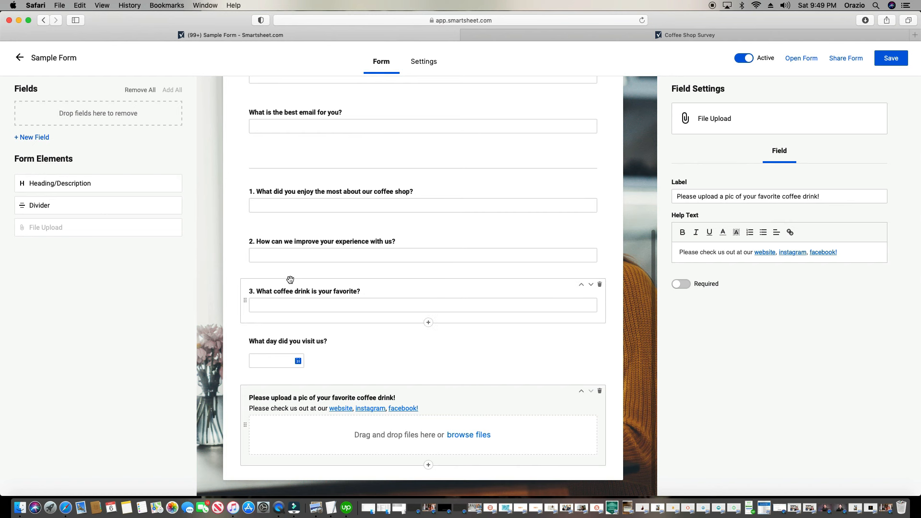
scroll(455, 297, up, 1)
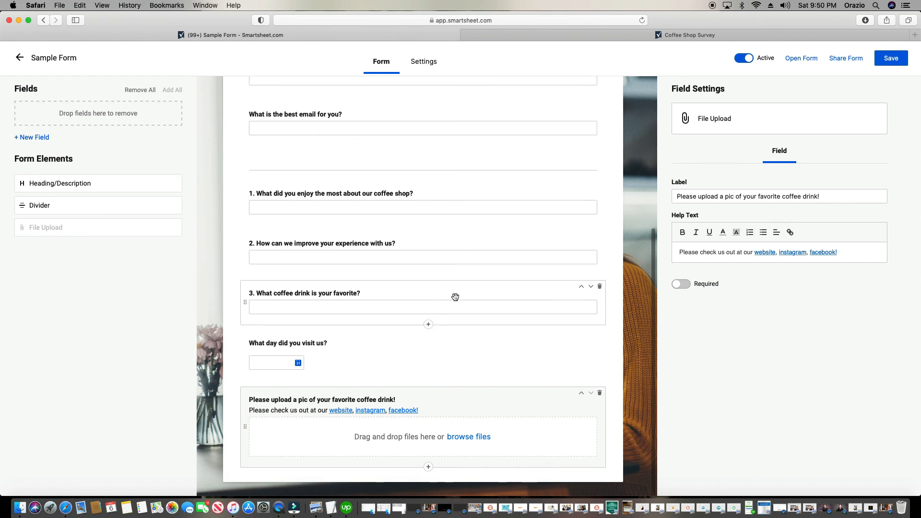
scroll(455, 297, up, 1)
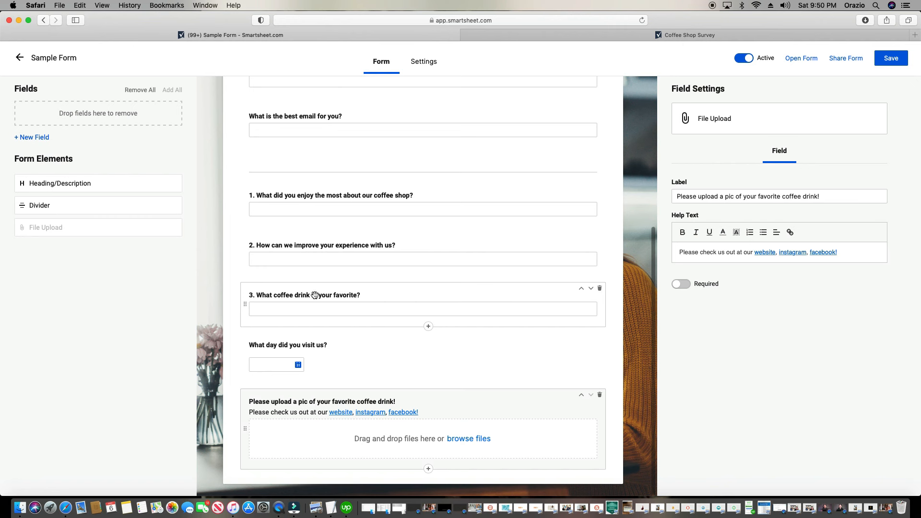
click(372, 295)
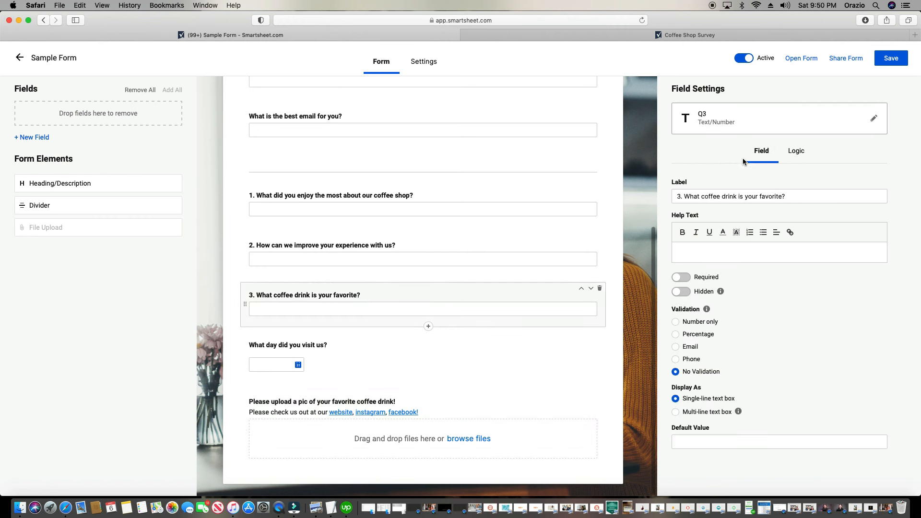
Make Q3 a dropdown list offering Ice Coffee, Mocha Coffee and Carmel Coffee, then review it
click(769, 125)
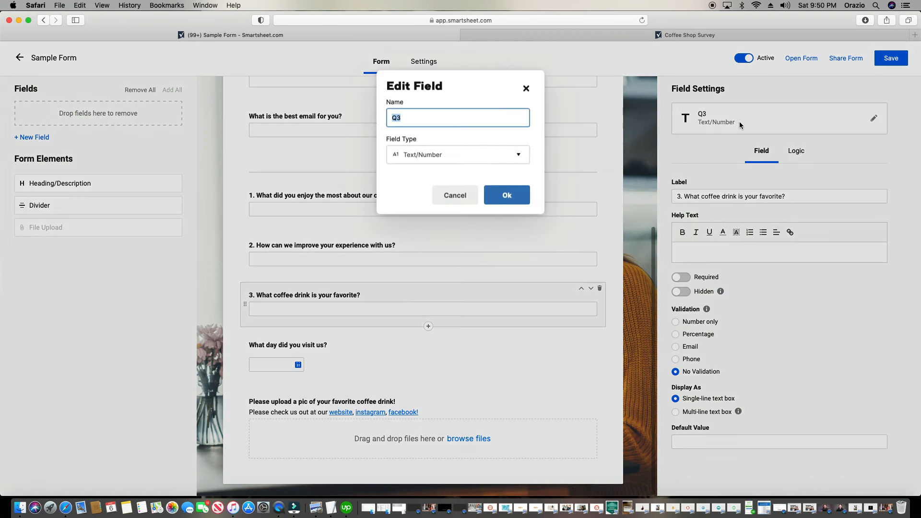
click(410, 157)
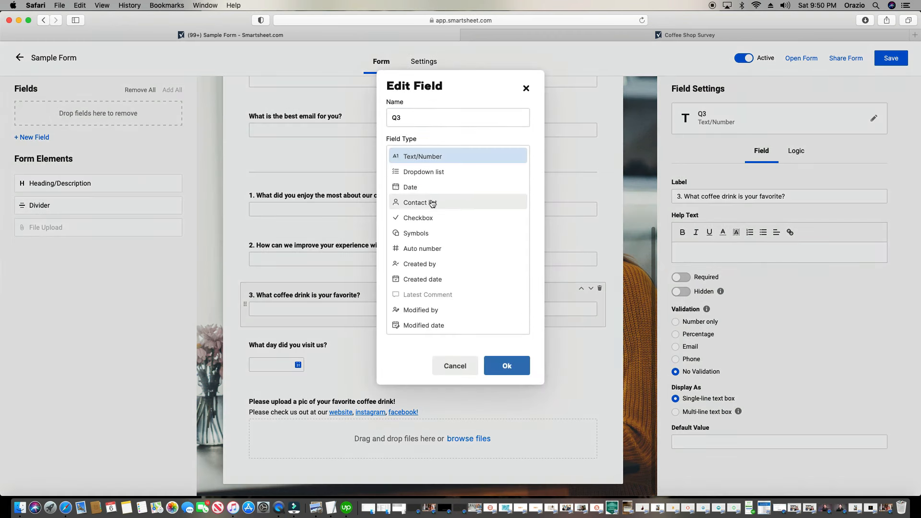
click(442, 173)
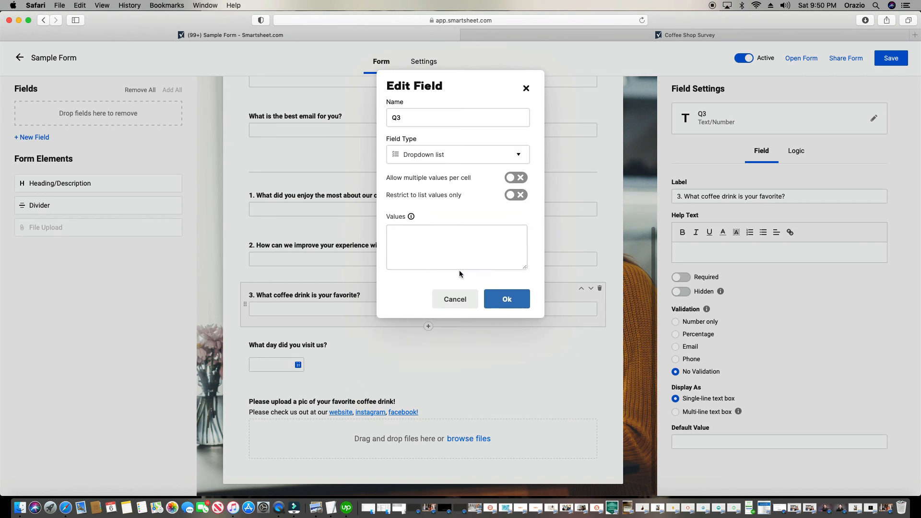
click(454, 245)
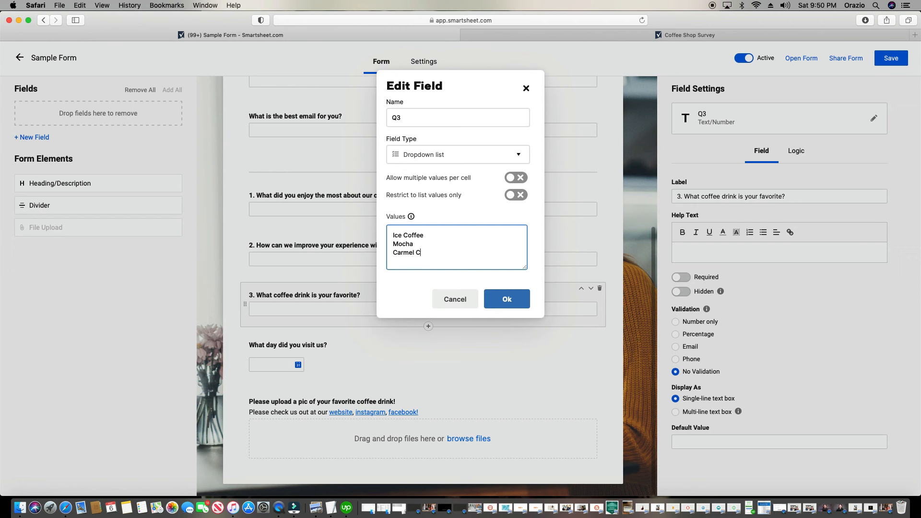
click(436, 243)
click(493, 299)
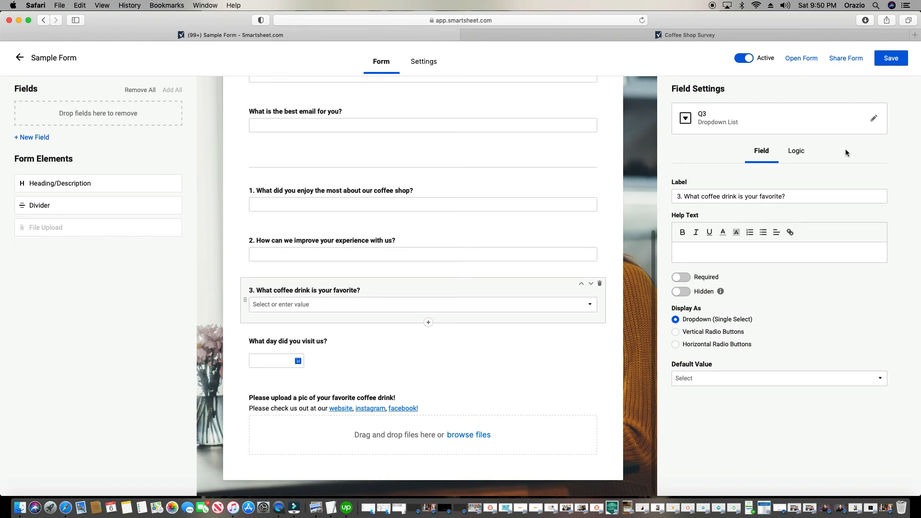
click(719, 126)
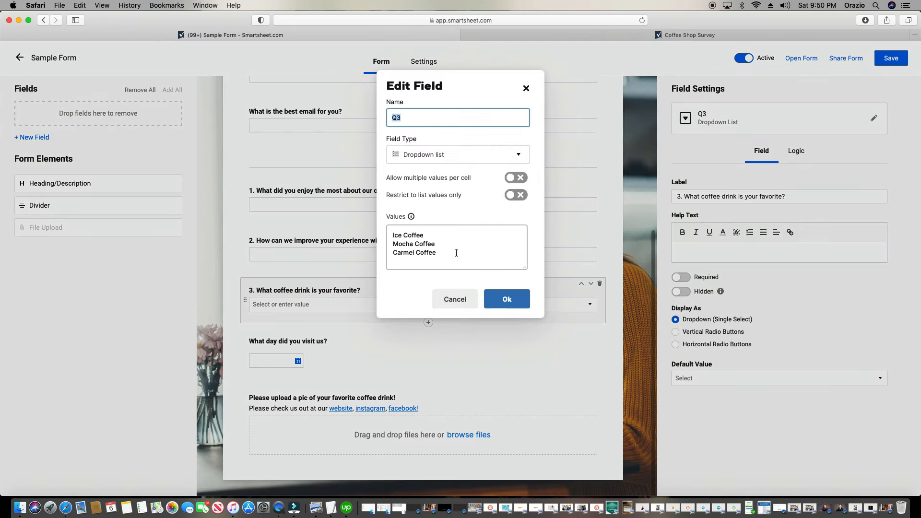
click(504, 300)
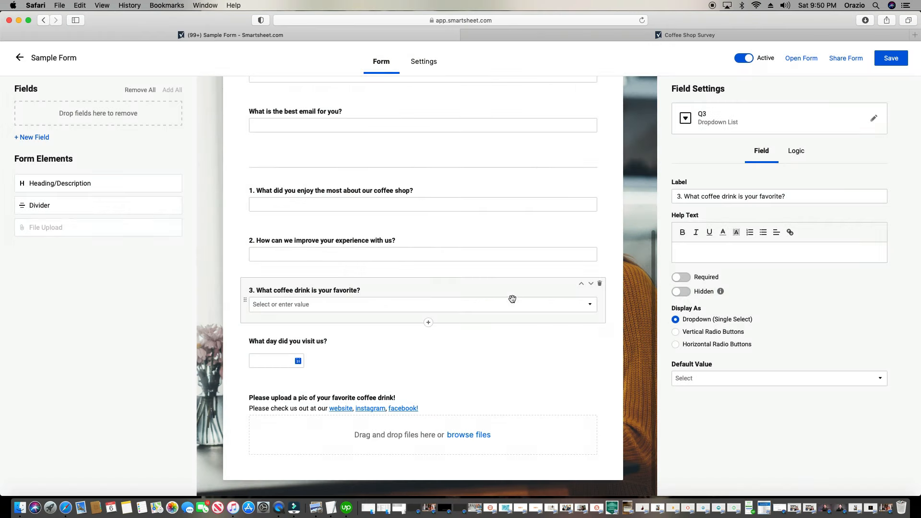
Create a new field named Ice Coffee and place it below question 3
click(30, 137)
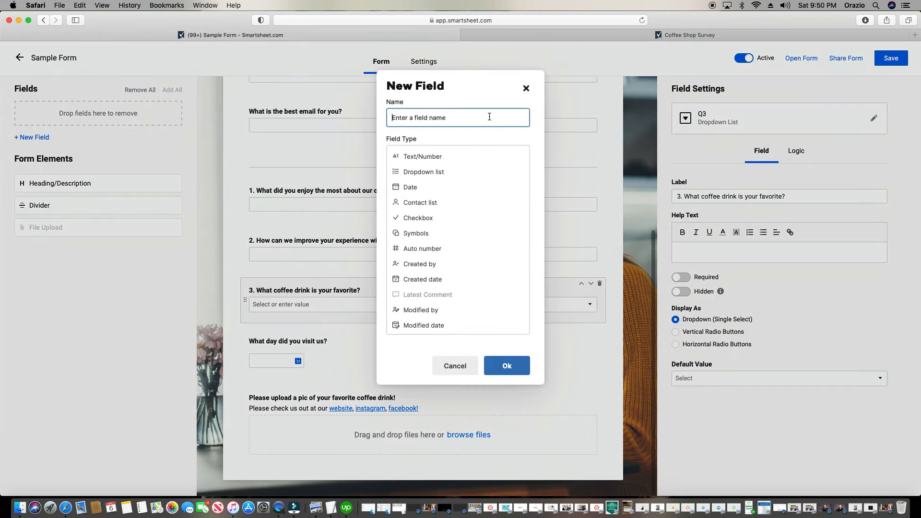
text(Ice Coffee)
click(424, 156)
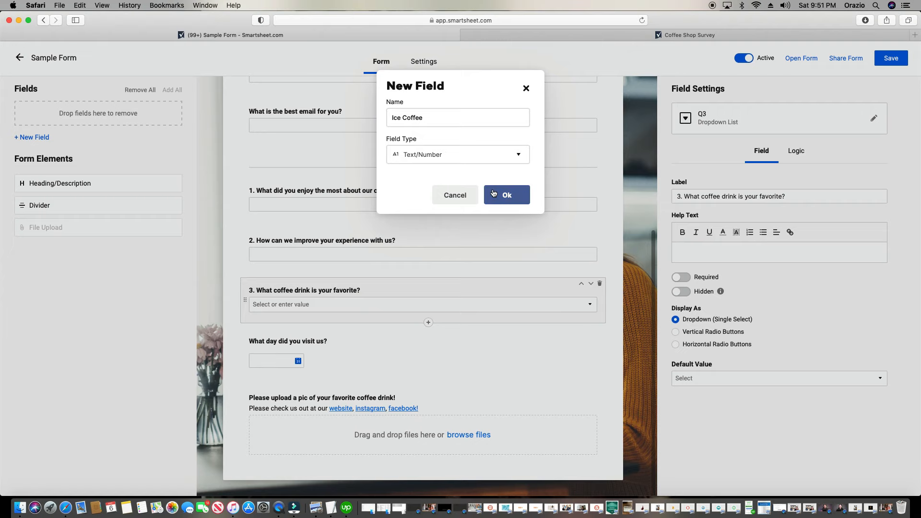
click(493, 193)
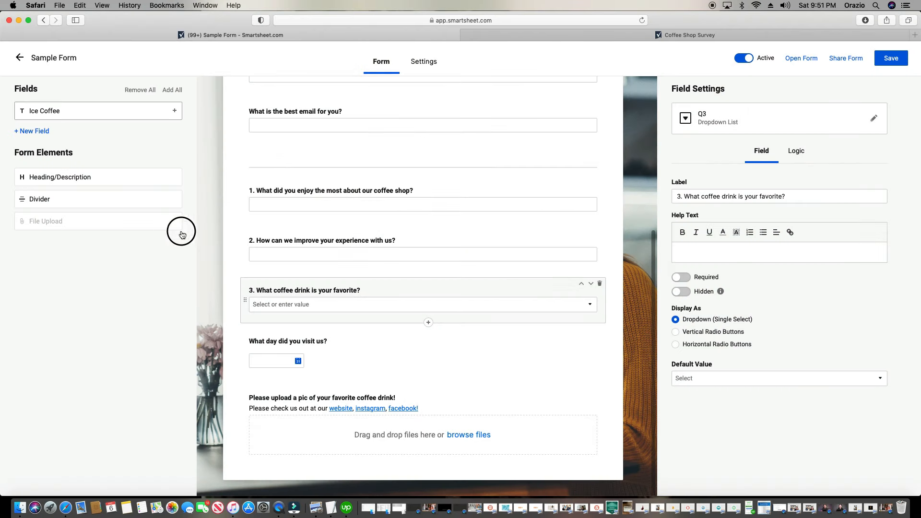
drag(182, 234, 331, 342)
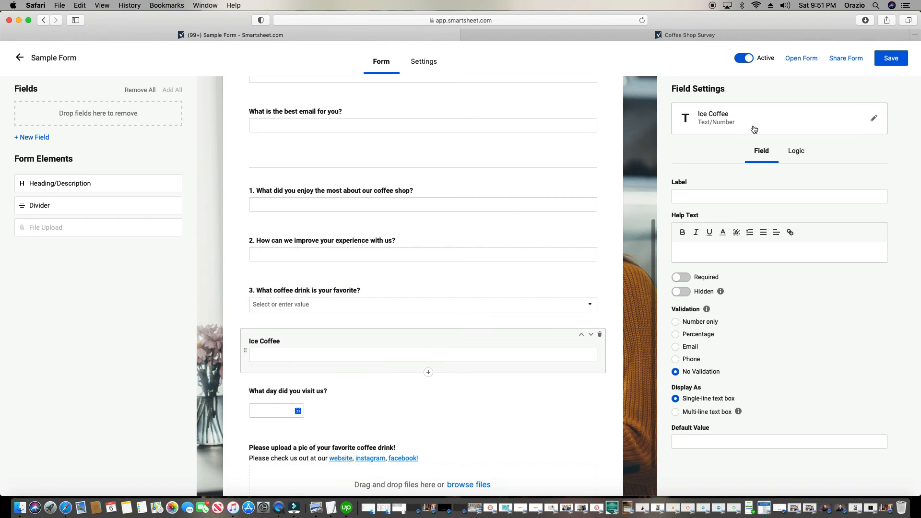
Make Ice Coffee a dropdown offering Carmel Iced Coffee and Mocha Iced Coffee
click(718, 126)
click(442, 153)
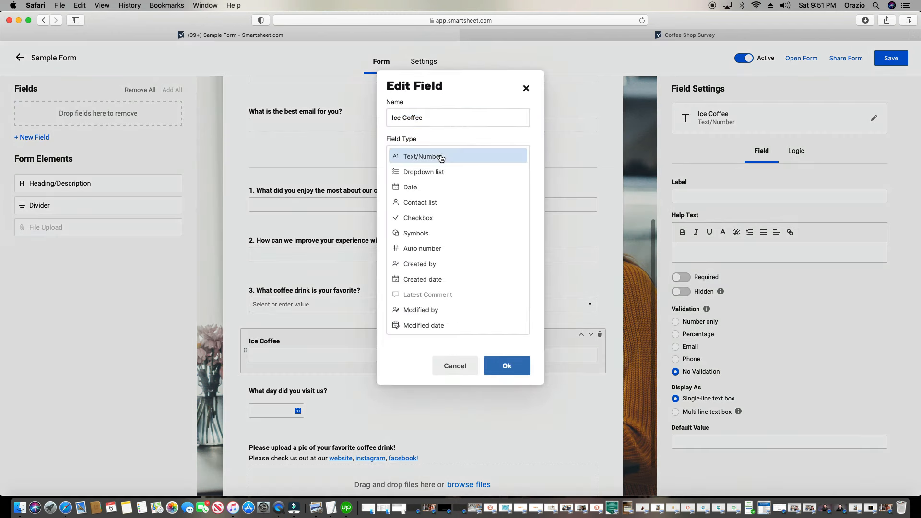
click(438, 173)
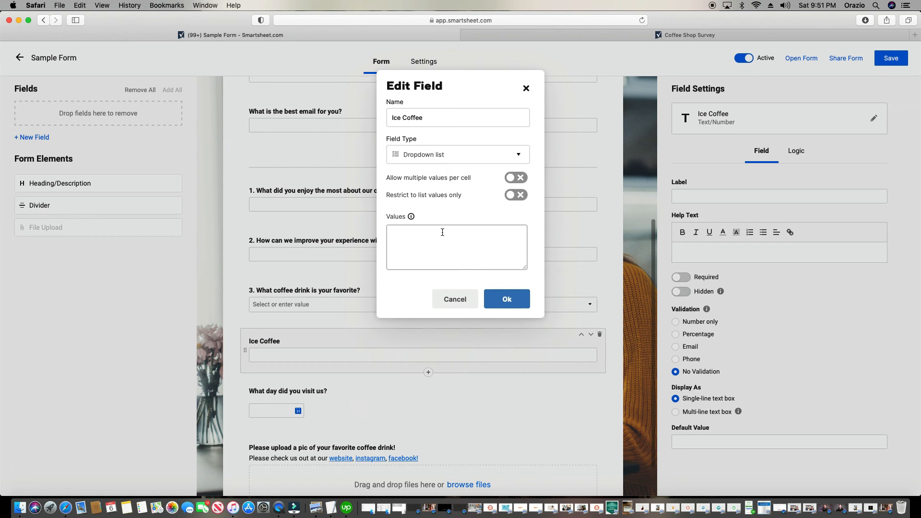
click(445, 236)
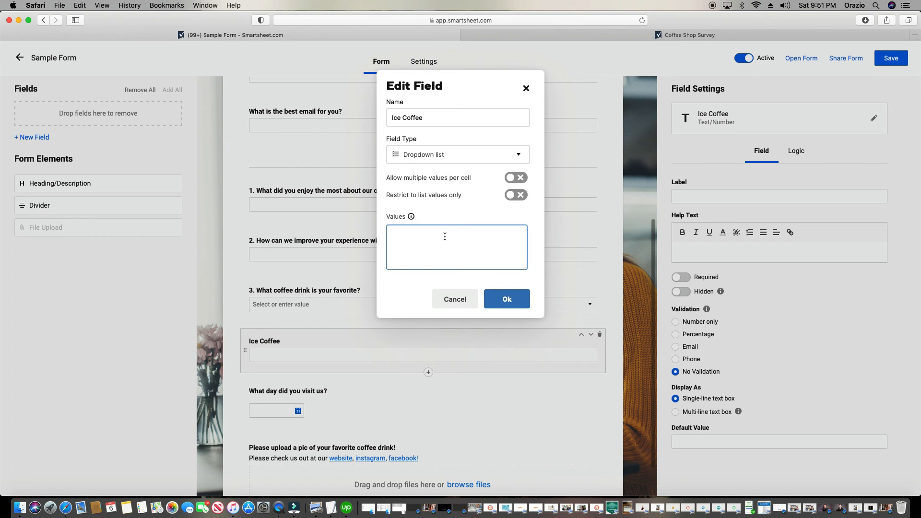
text(Carmel Iced Coffee)
key(Return)
text(Mocha Iced Coffee)
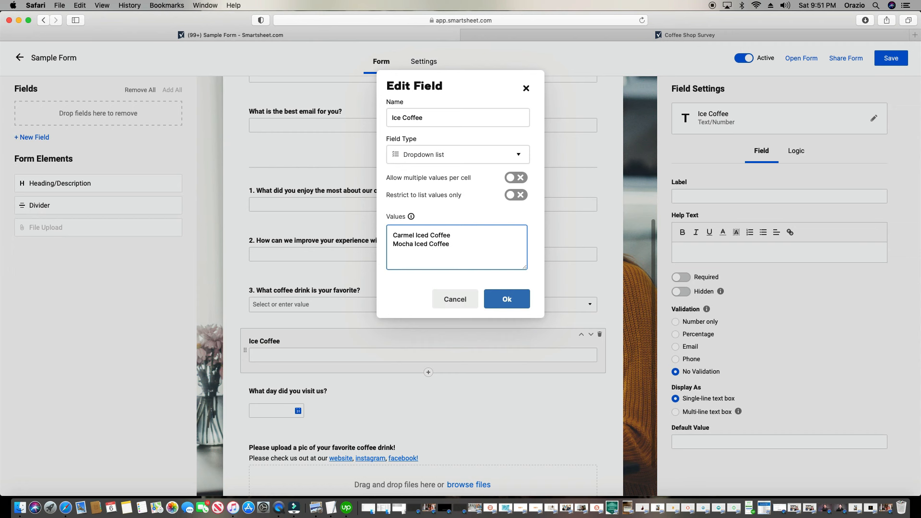
click(520, 301)
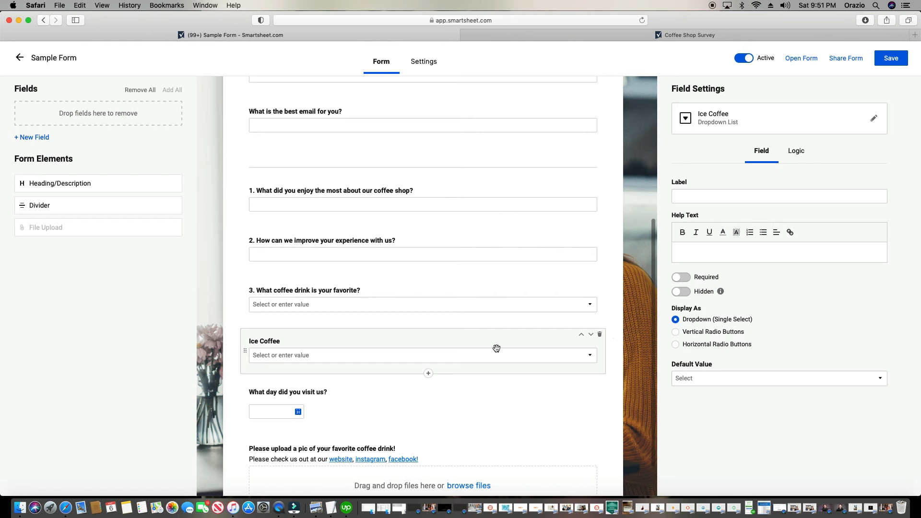
Abandon a new field and double-check question 3's dropdown values
click(38, 139)
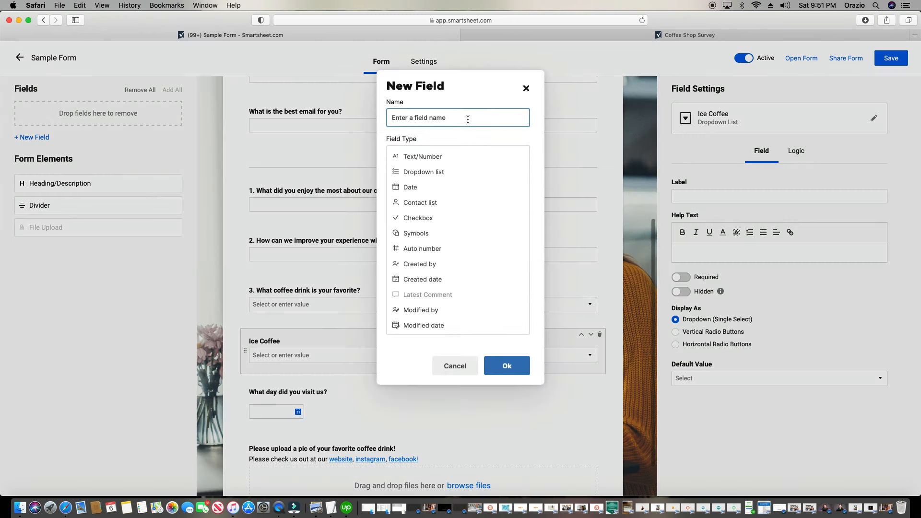
click(455, 365)
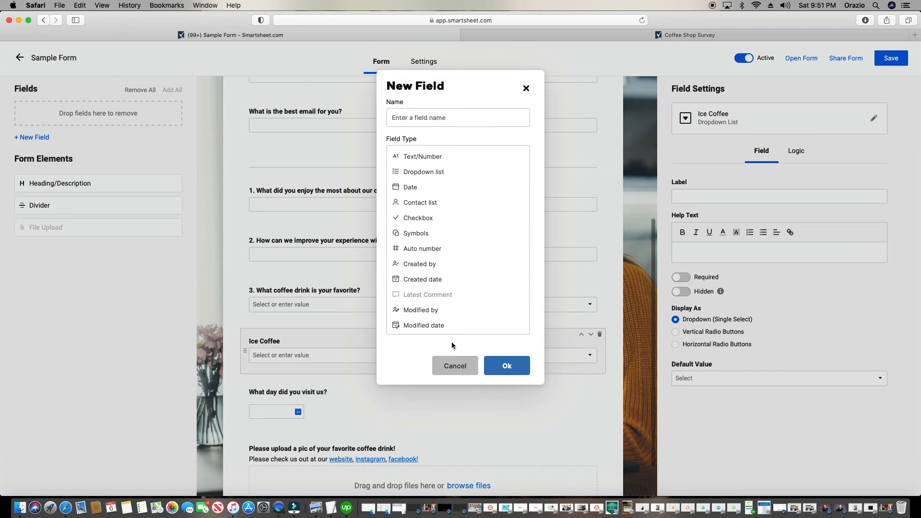
click(447, 295)
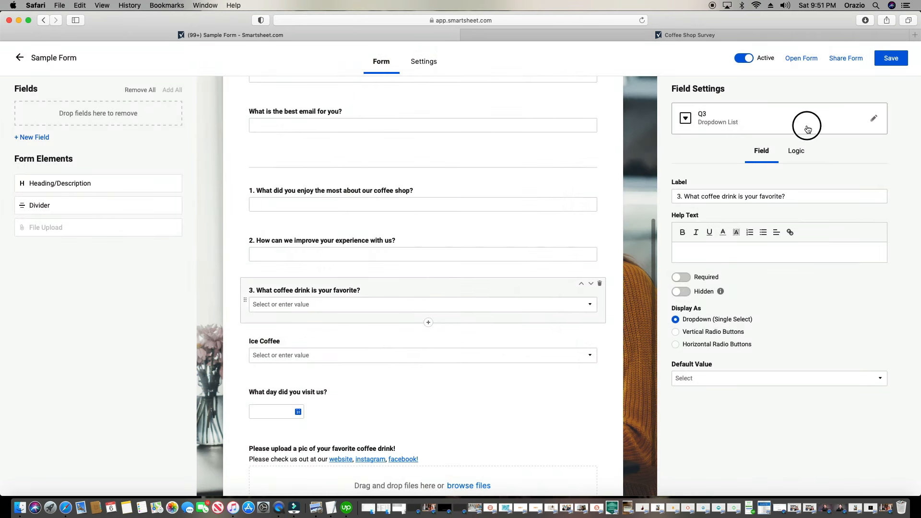
click(873, 118)
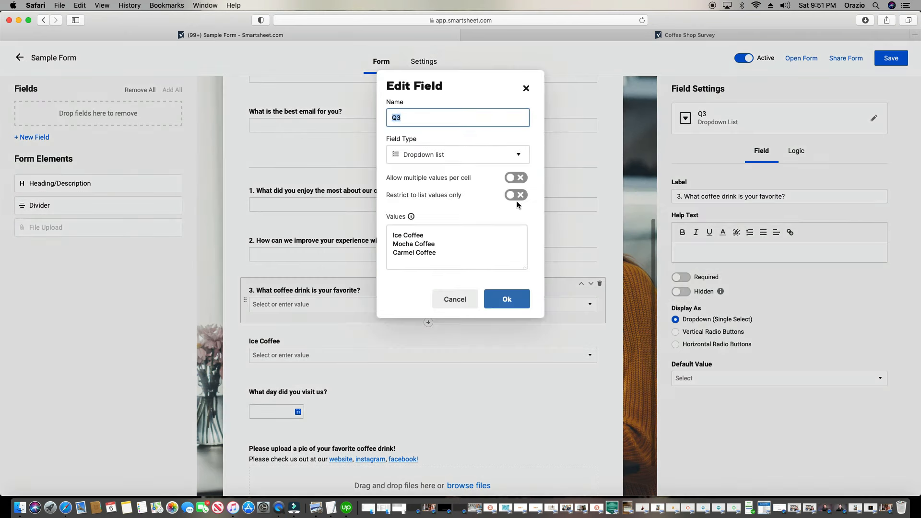
click(455, 299)
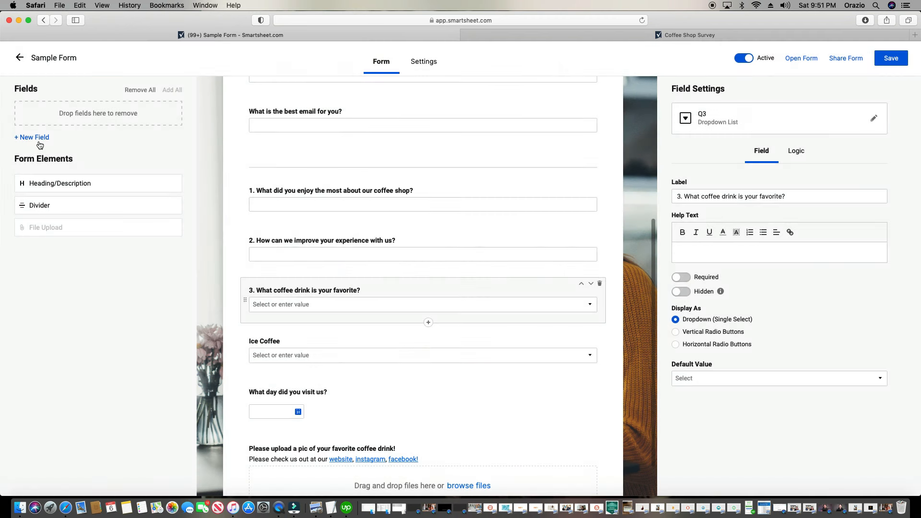
Create a Mocha Coffee dropdown with Dark Mocha Coffee, Milk Mocha Coffee and Cocomo Mocha Coffee
click(39, 141)
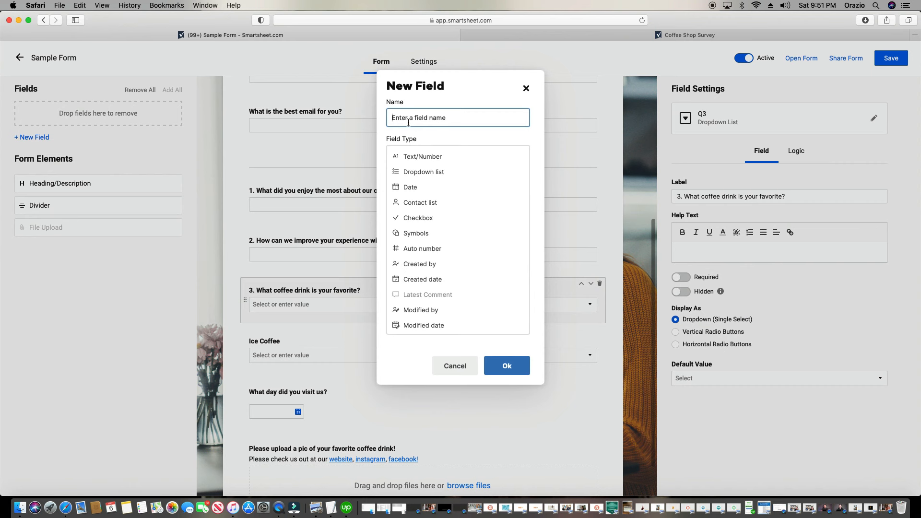
text(Mocha Coffee)
click(460, 171)
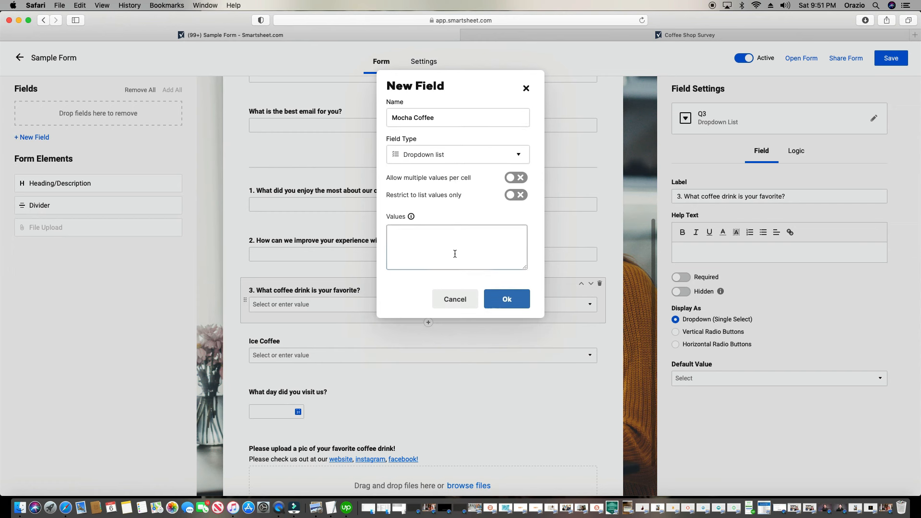
click(455, 244)
text(Mocha)
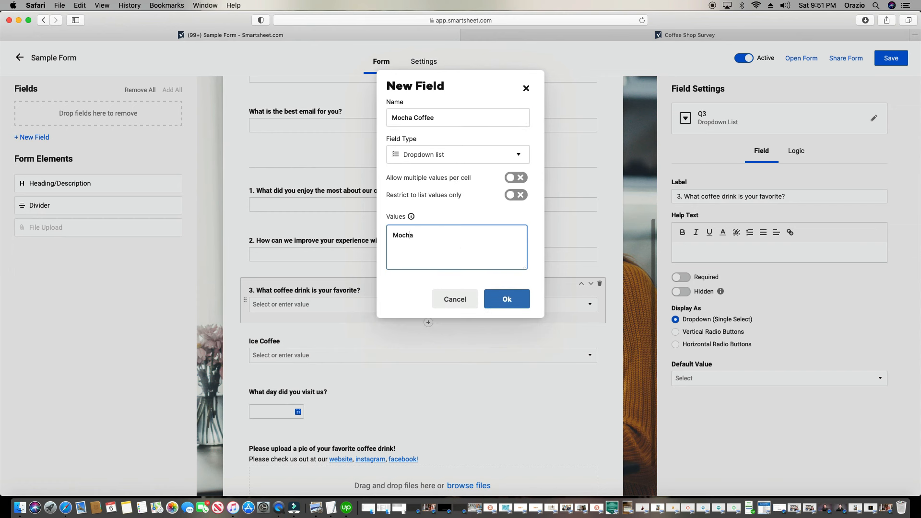
text(Dark)
click(504, 236)
text(Coffee)
key(Return)
text(Milk Mo)
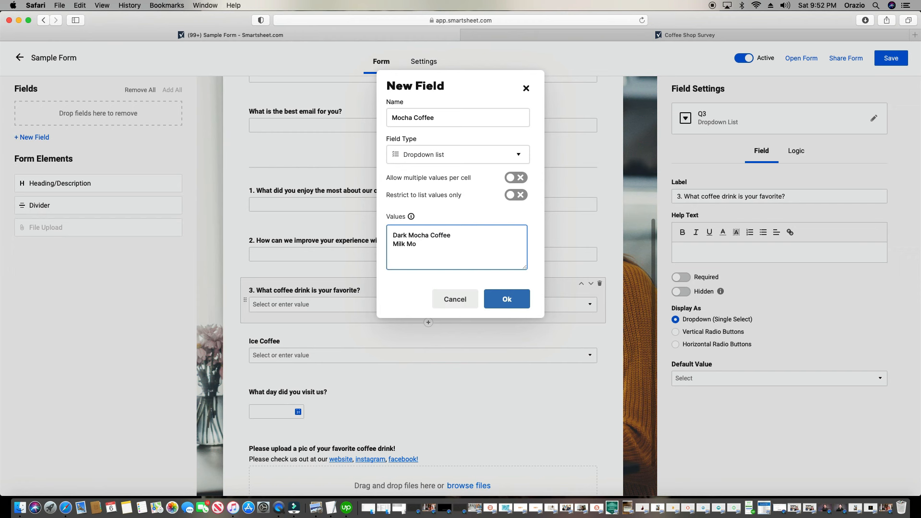
text(cha Coffee)
key(Return)
text(Cocomo Mocha Coffee)
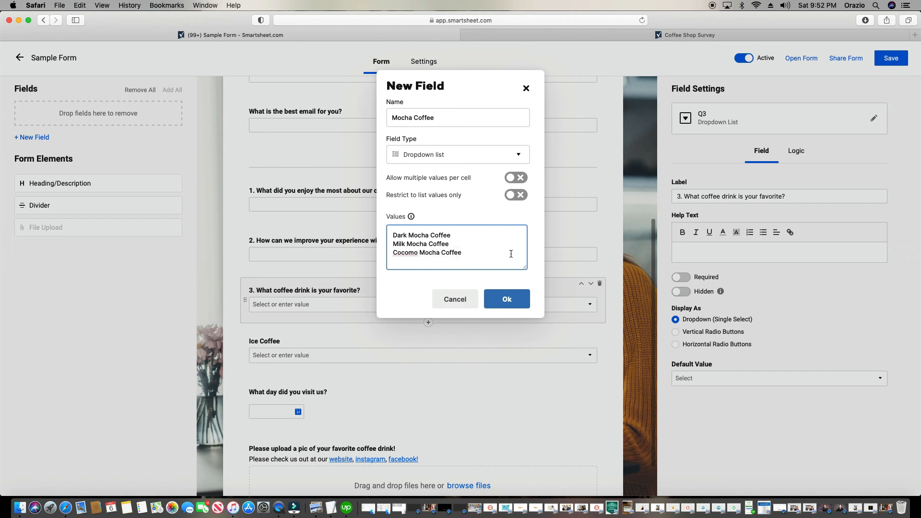
click(497, 305)
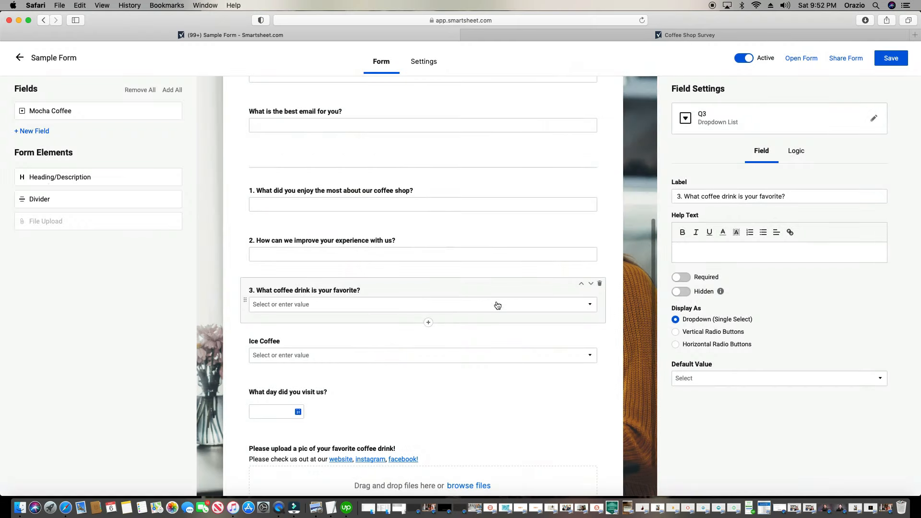
Move Mocha Coffee under Ice Coffee and start a Carmel Coffee dropdown field
drag(94, 117, 375, 375)
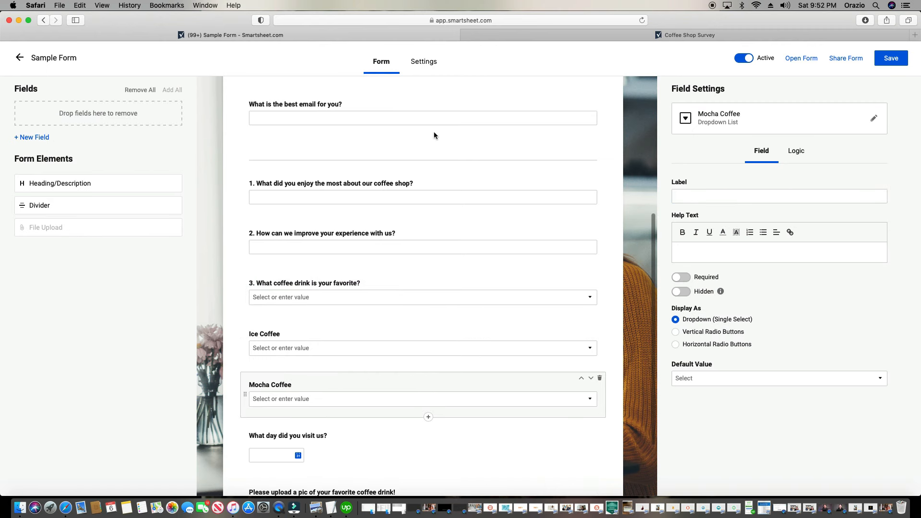
text(Car)
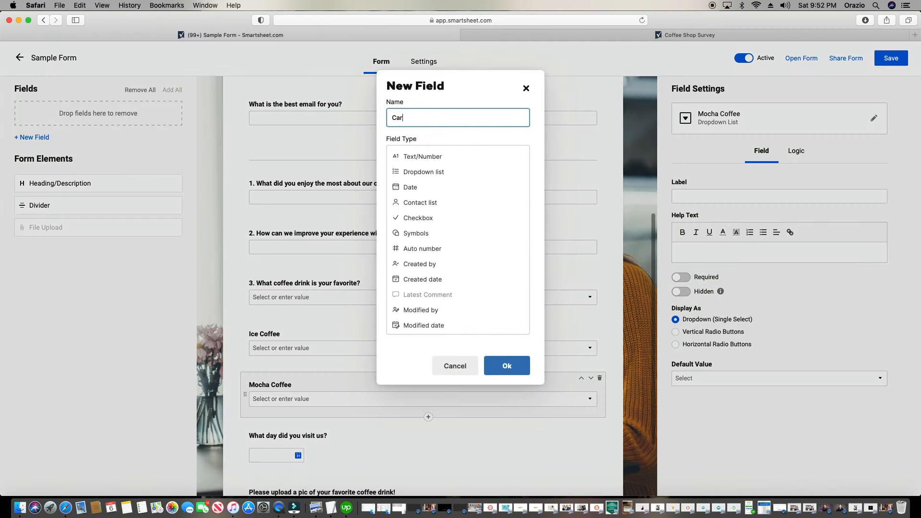
text(mel Coffee)
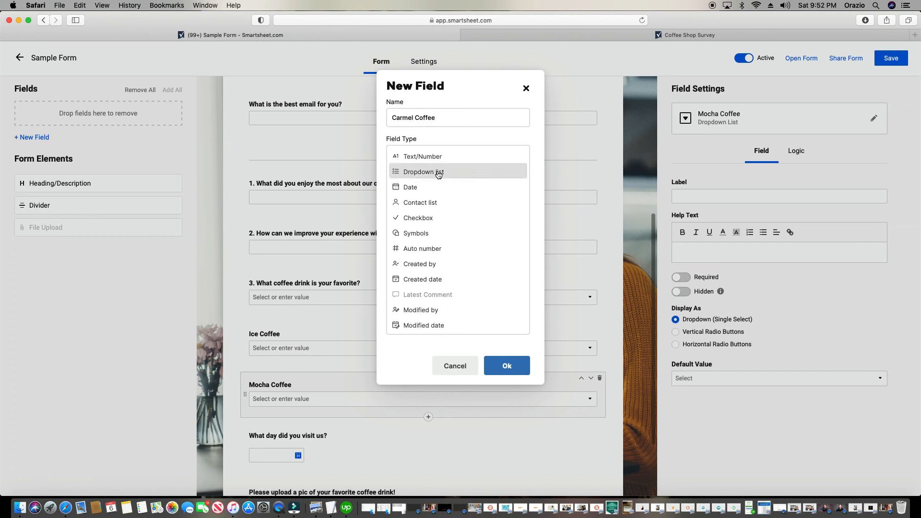
click(431, 172)
click(443, 236)
Give Carmel Coffee options Carmel Swirl Coffee and Carmel Turtle Coffee, and place it under Mocha Coffee
text(Car)
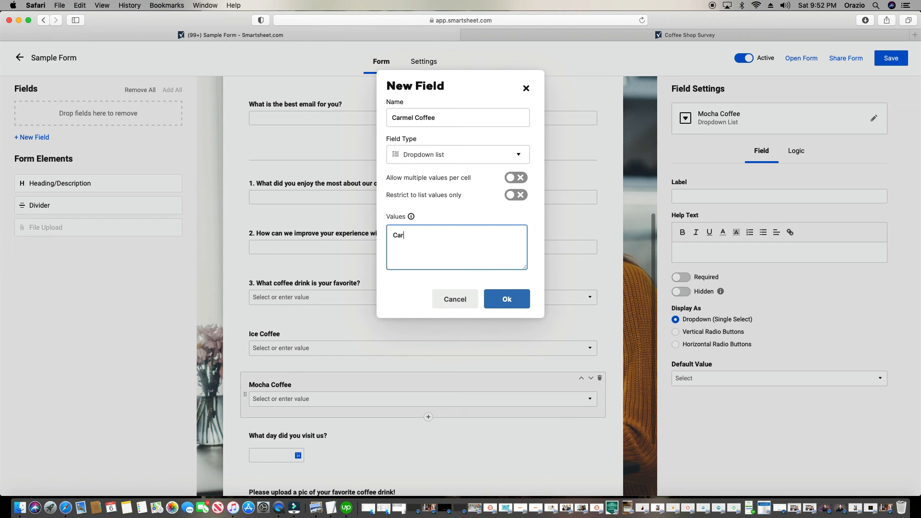
text(mel Sq)
key(BackSpace)
text(wu)
text(rl COff)
text(fee)
text(Carm)
text(el Truffle Coffee)
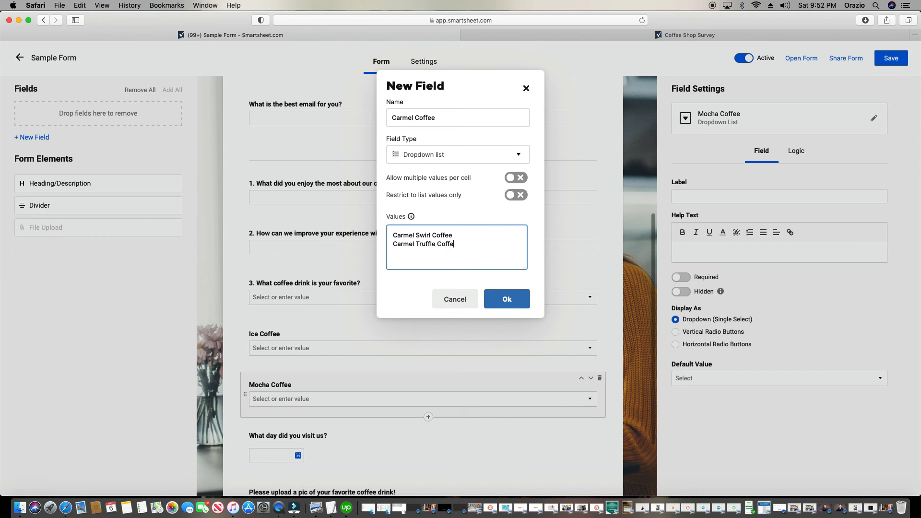
key(BackSpace)
key(BackSpace)
key(BackSpace)
key(BackSpace)
key(BackSpace)
key(BackSpace)
key(BackSpace)
key(BackSpace)
key(BackSpace)
key(BackSpace)
text(urtt)
text(offee)
click(501, 299)
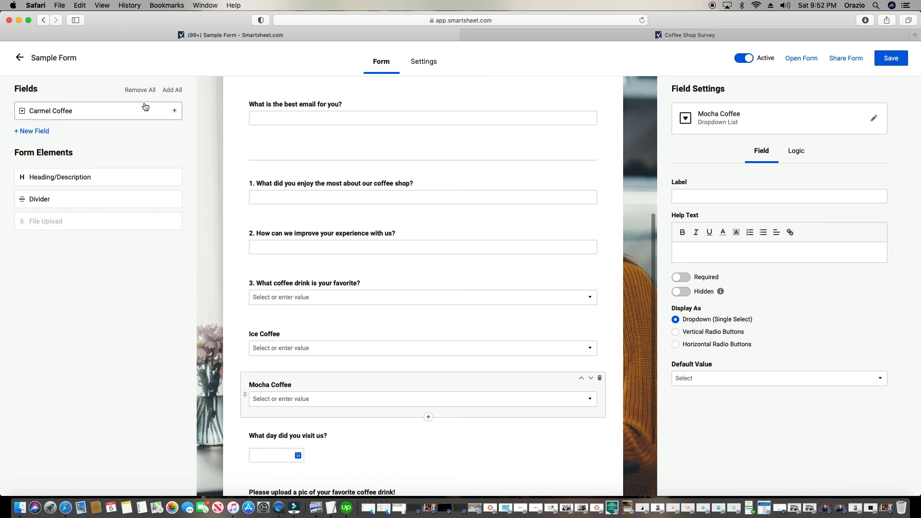
drag(145, 106, 368, 347)
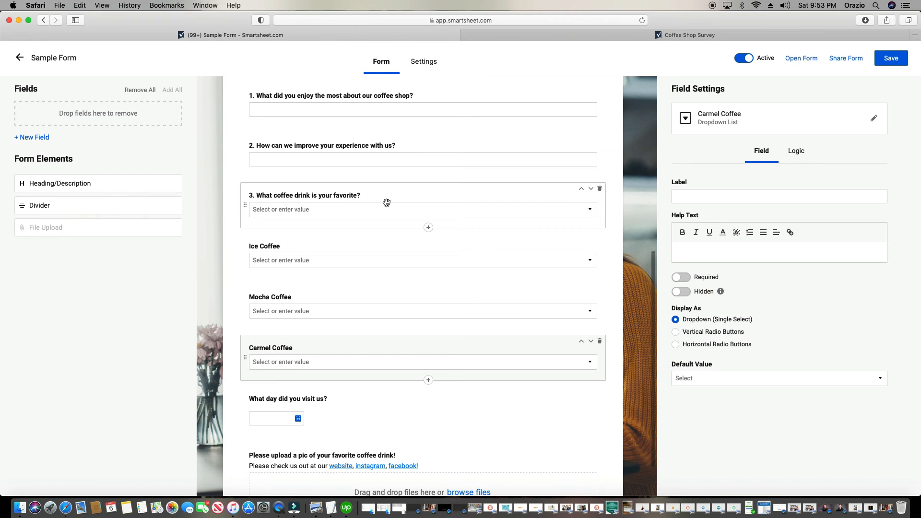
Confirm question 3's choices Ice Coffee, Mocha Coffee and Carmel Coffee, then show its Logic settings
click(387, 203)
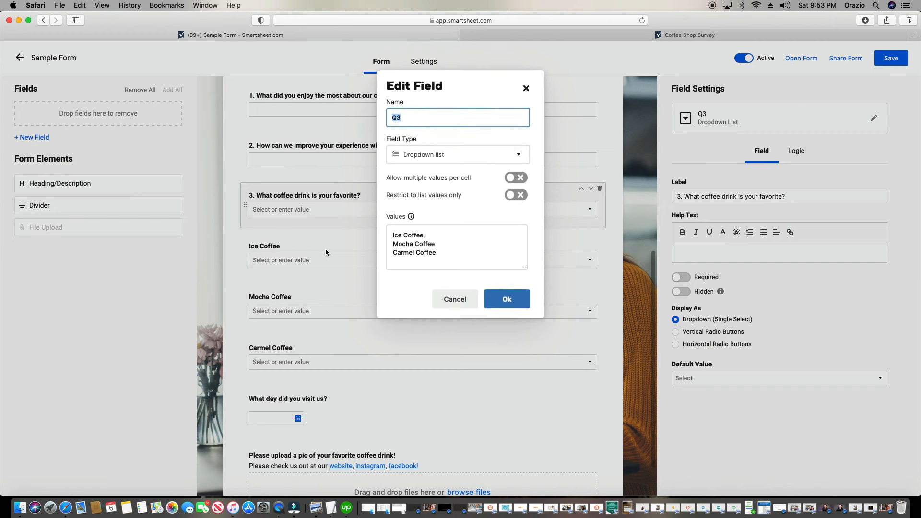
click(498, 300)
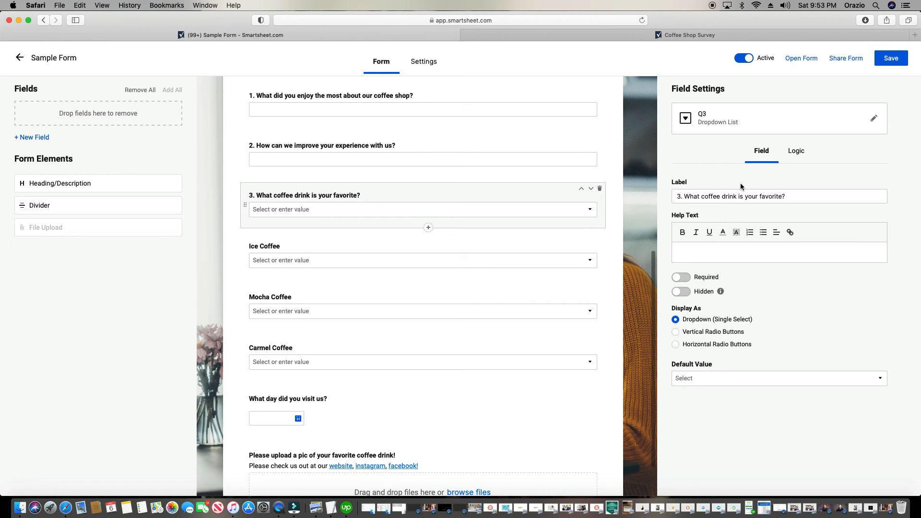
click(799, 153)
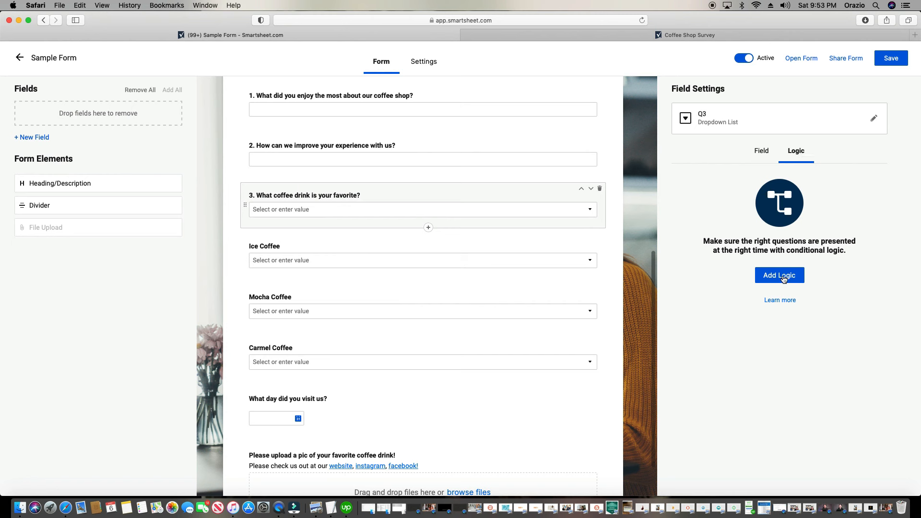
Add a question 3 rule: when the answer is Ice Coffee, show the Ice Coffee field
click(781, 276)
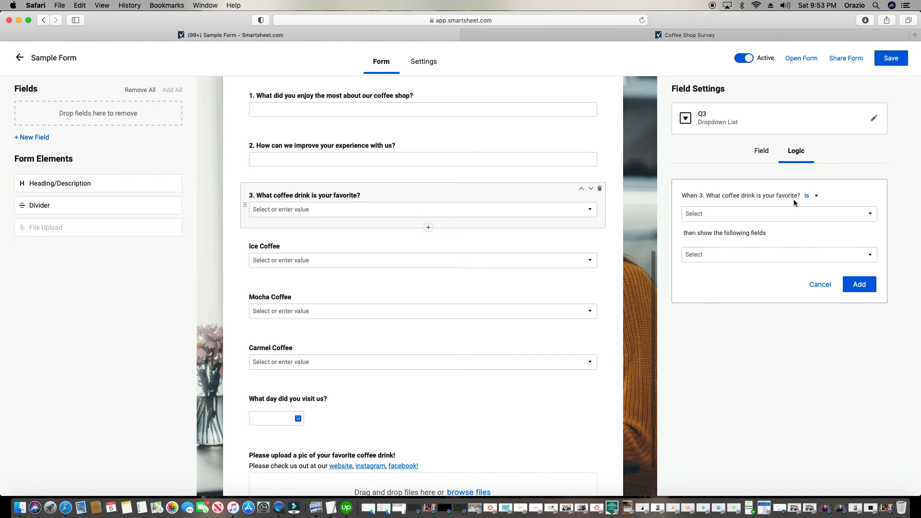
click(784, 219)
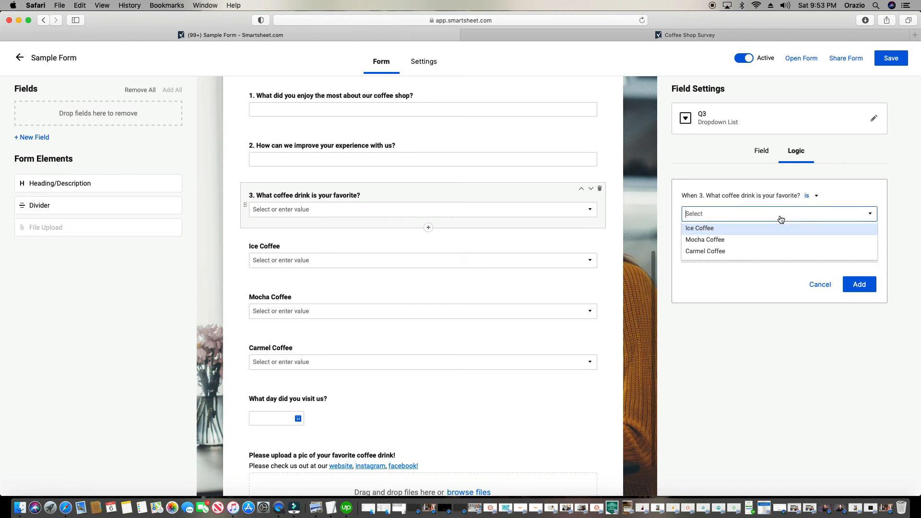
click(742, 231)
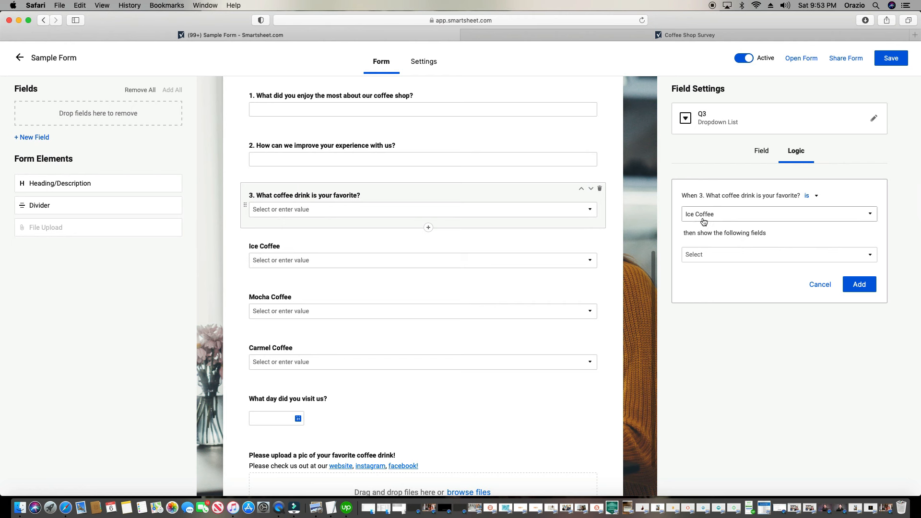
click(700, 260)
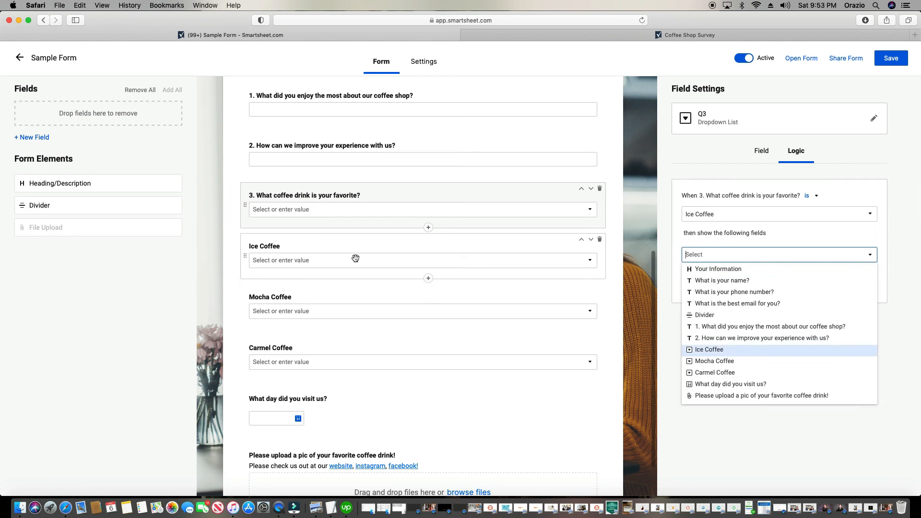
click(776, 350)
click(788, 440)
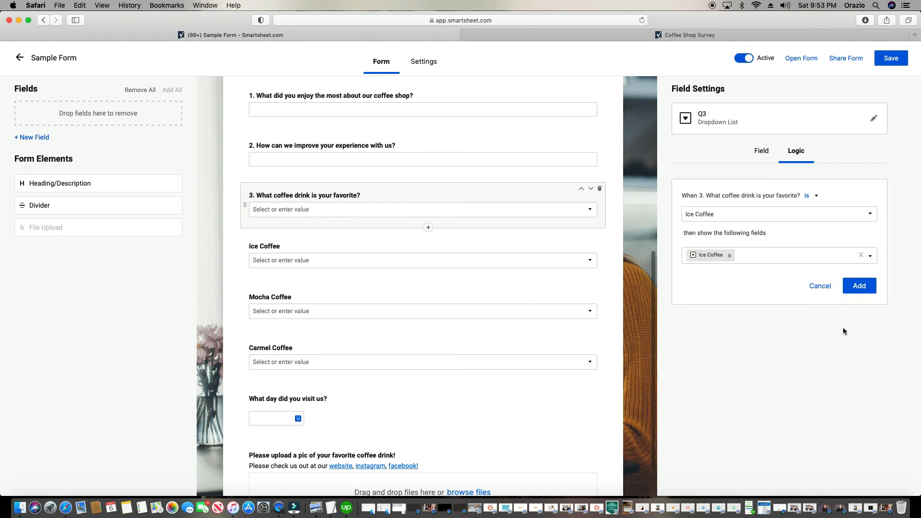
click(859, 286)
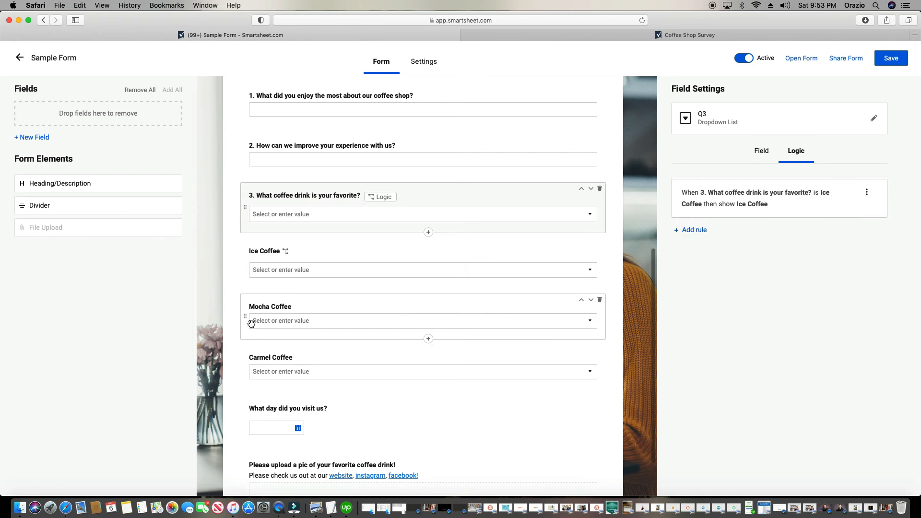
Add a rule showing the Mocha Coffee field when question 3 is answered Mocha Coffee
click(696, 230)
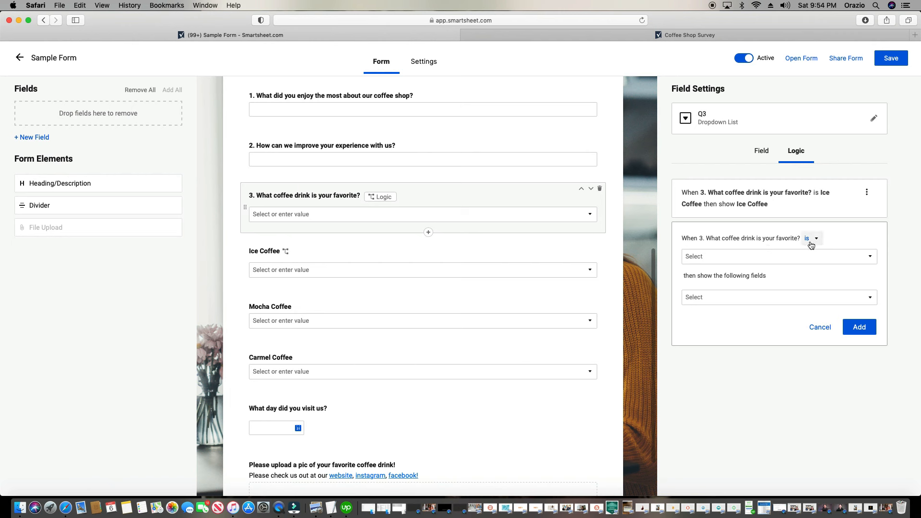
click(762, 257)
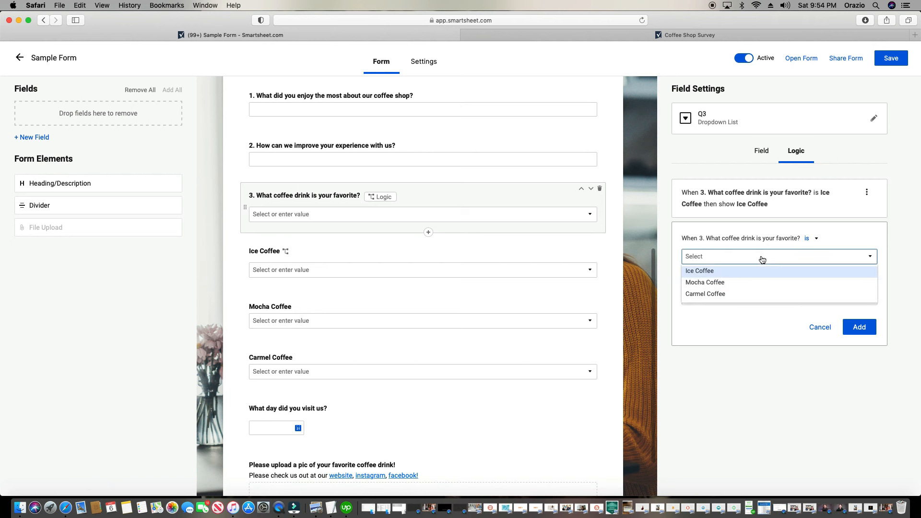
click(726, 283)
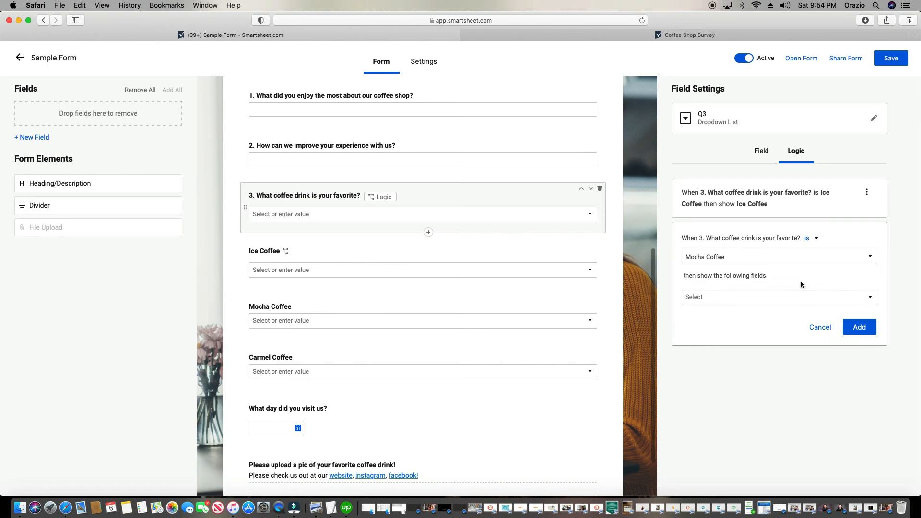
click(794, 297)
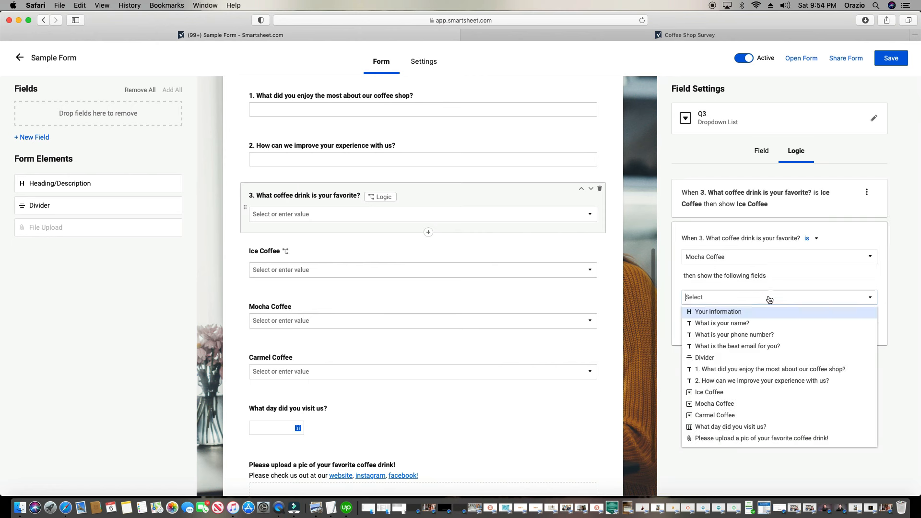
click(758, 406)
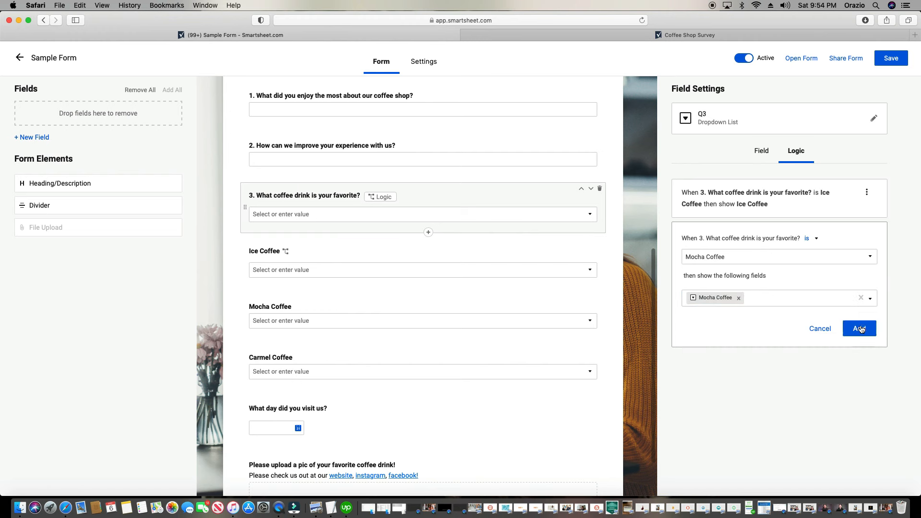
click(859, 329)
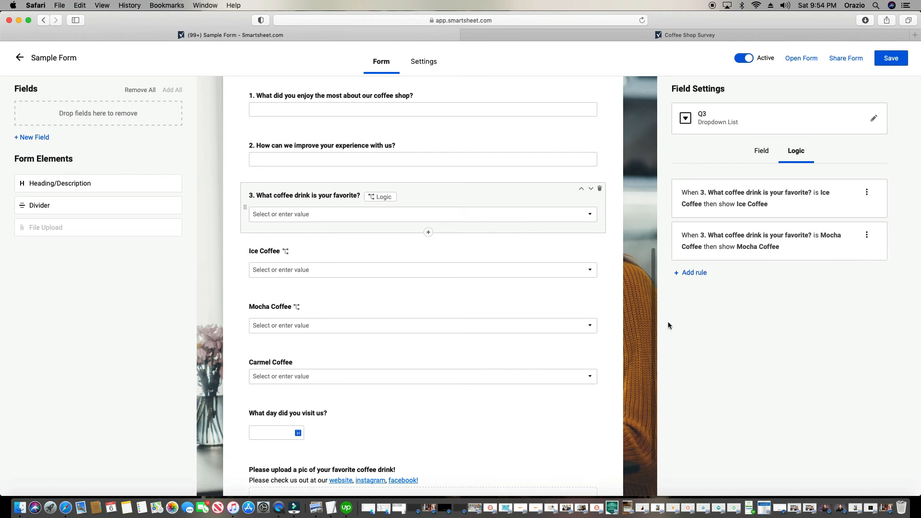
Add a Carmel Coffee rule showing the Carmel Coffee field, save, and open the live form
click(695, 273)
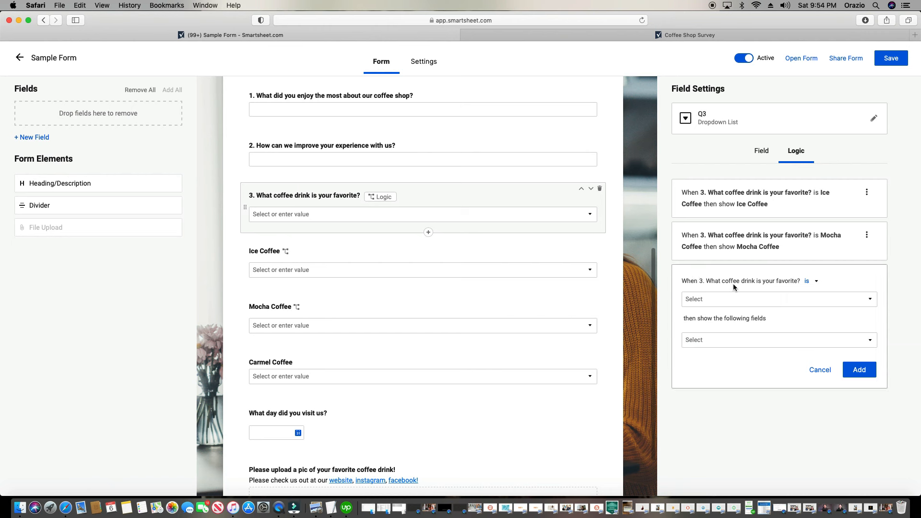
click(742, 301)
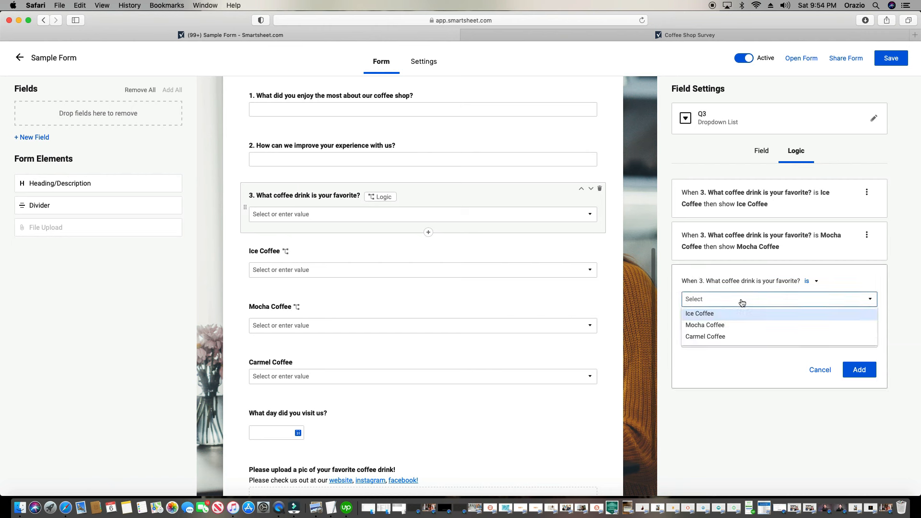
click(719, 338)
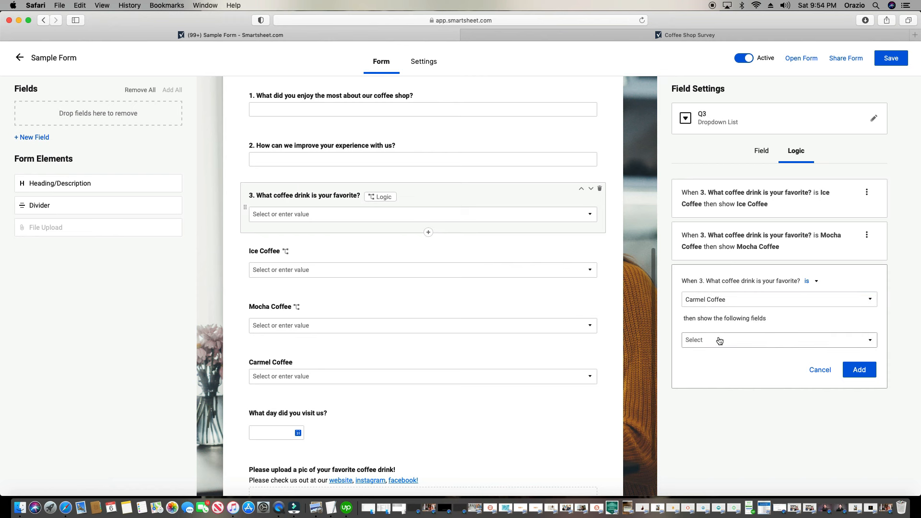
click(717, 340)
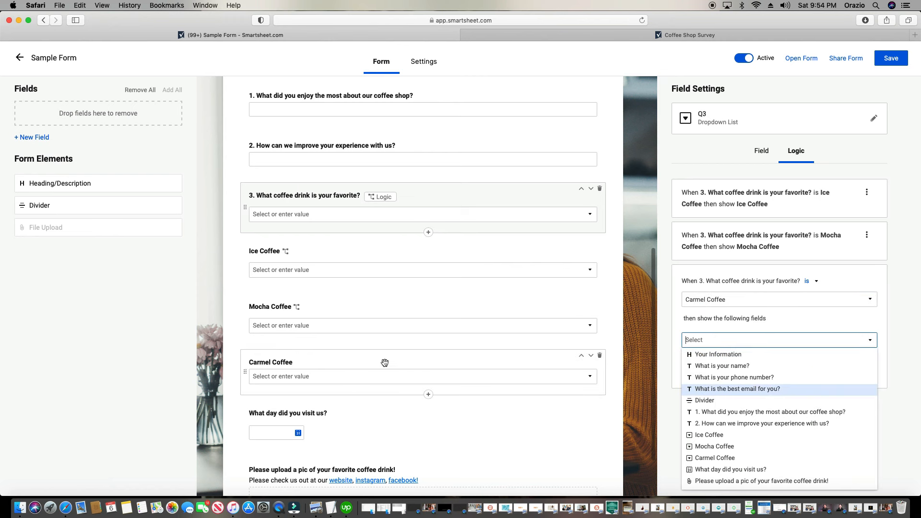
click(730, 458)
click(663, 438)
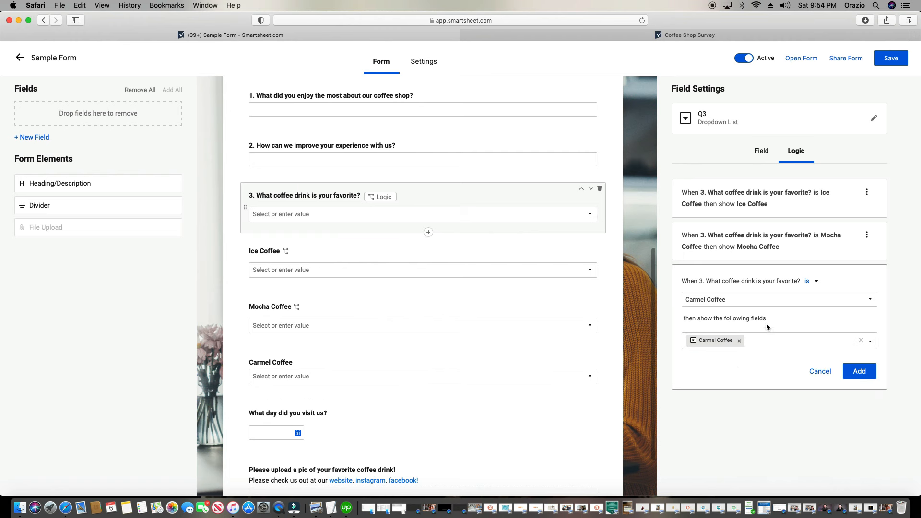
click(857, 372)
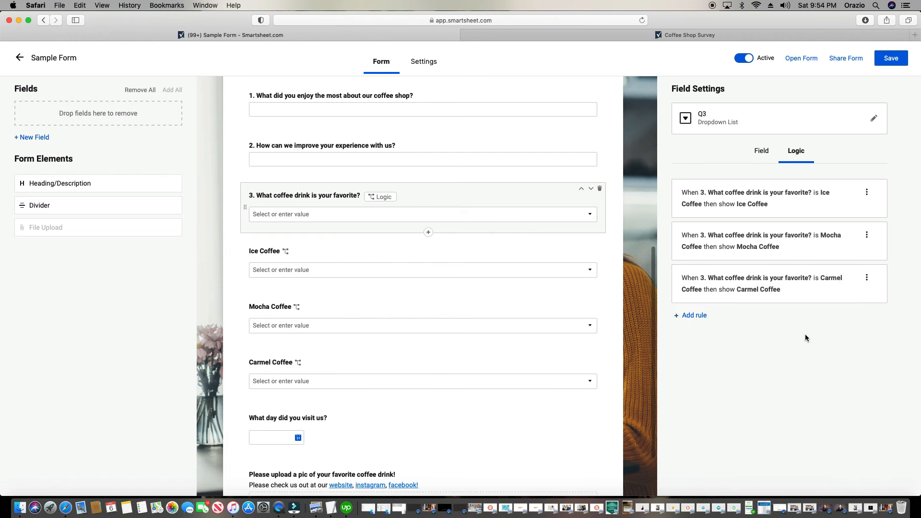
click(901, 61)
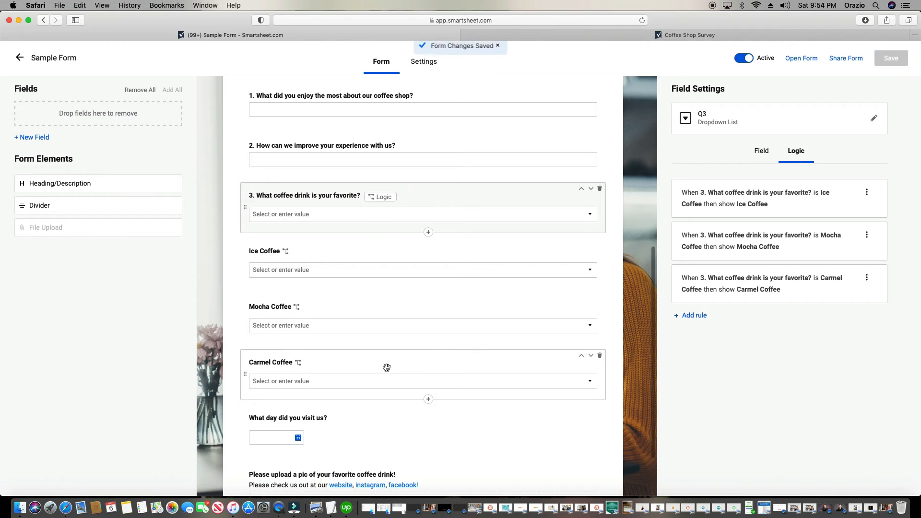
click(796, 59)
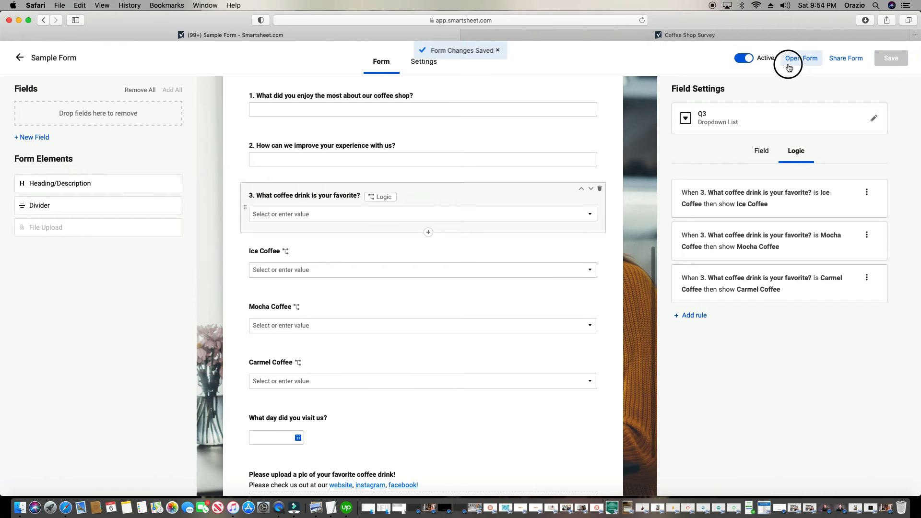
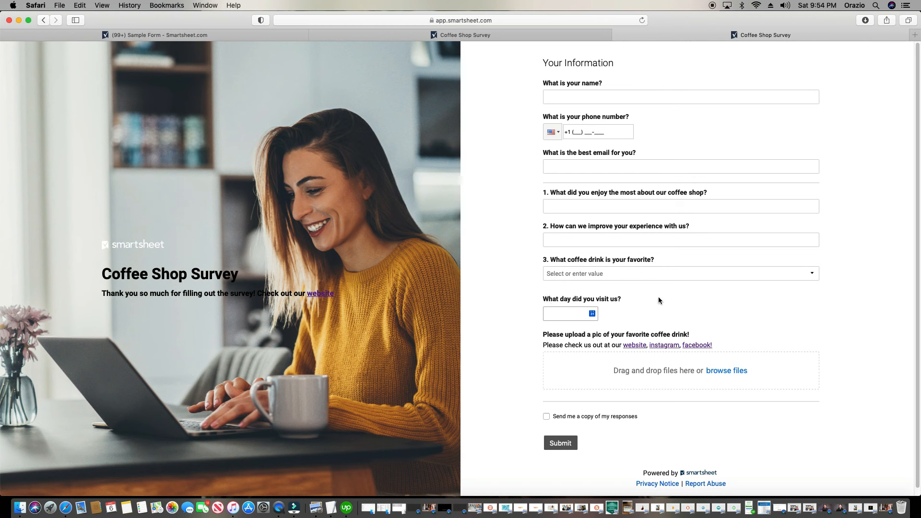
Cycle the favourite drink through Ice Coffee, Mocha Coffee and Carmel Coffee, ending on Carmel Coffee
click(579, 273)
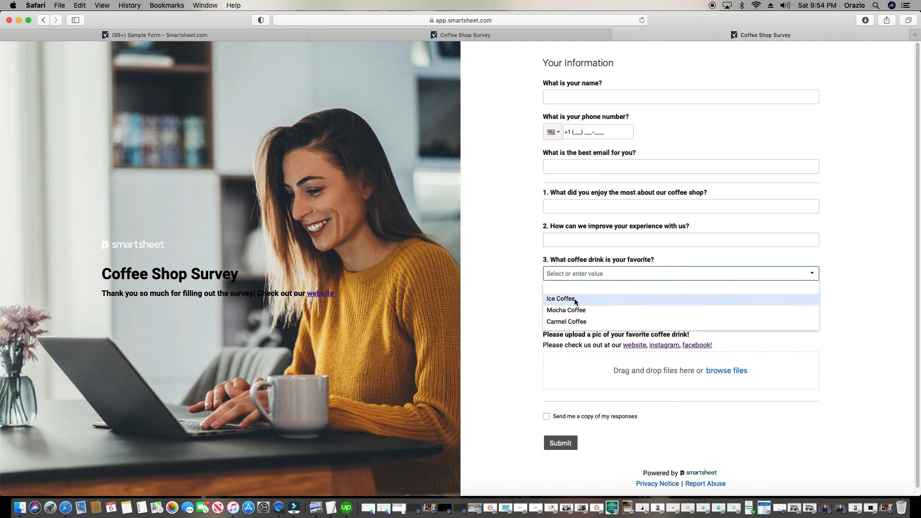
click(493, 293)
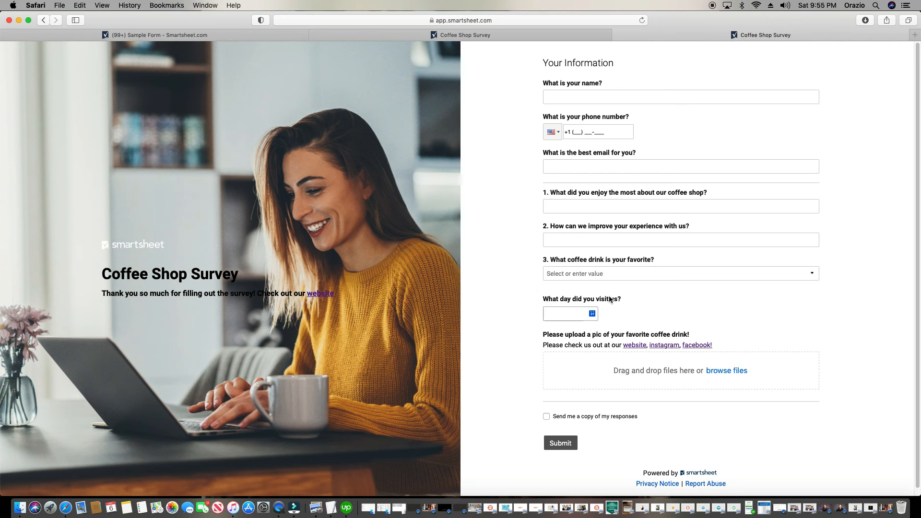
click(583, 275)
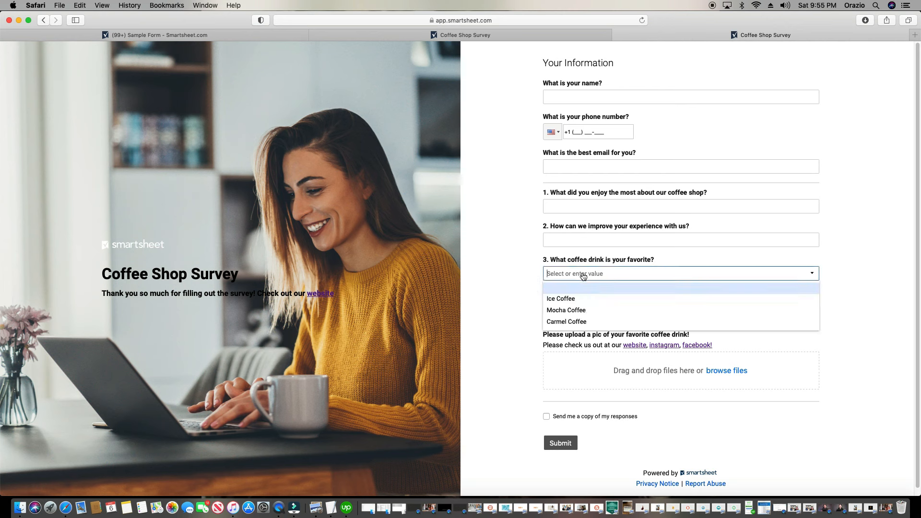
click(564, 299)
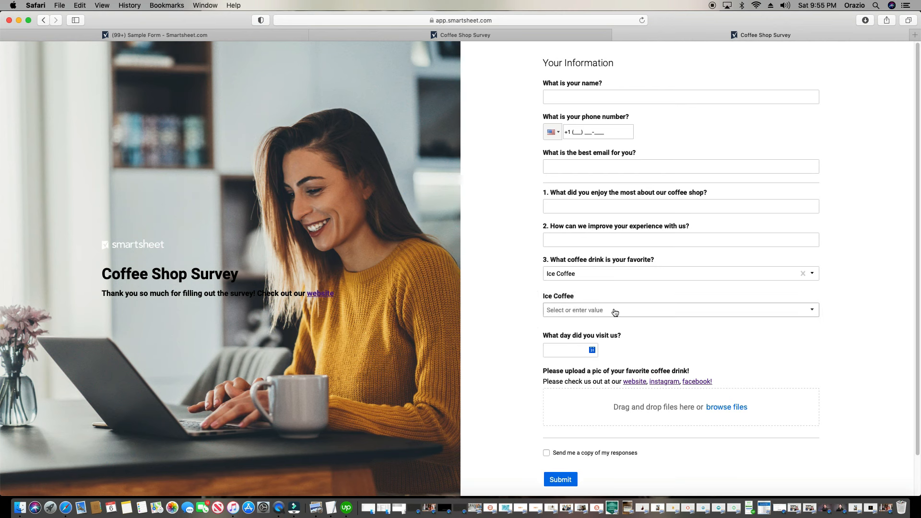
click(578, 276)
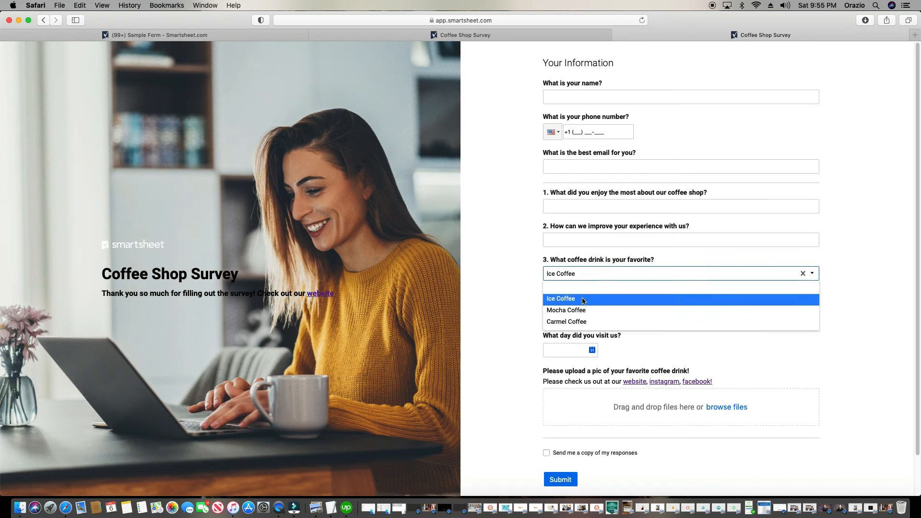
click(583, 312)
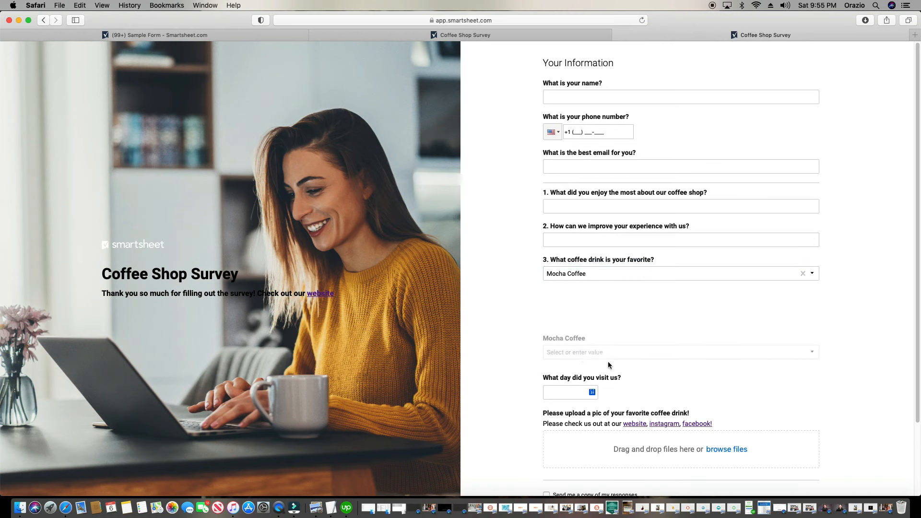
click(599, 276)
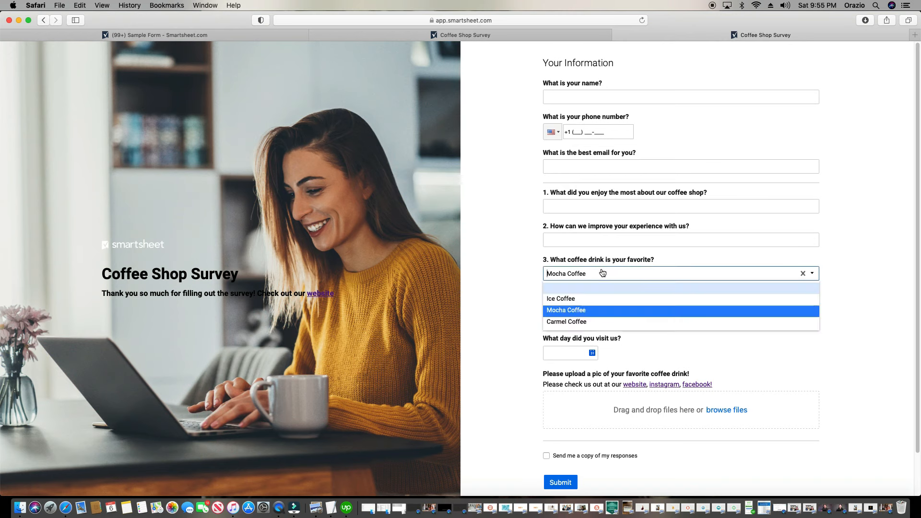
click(594, 322)
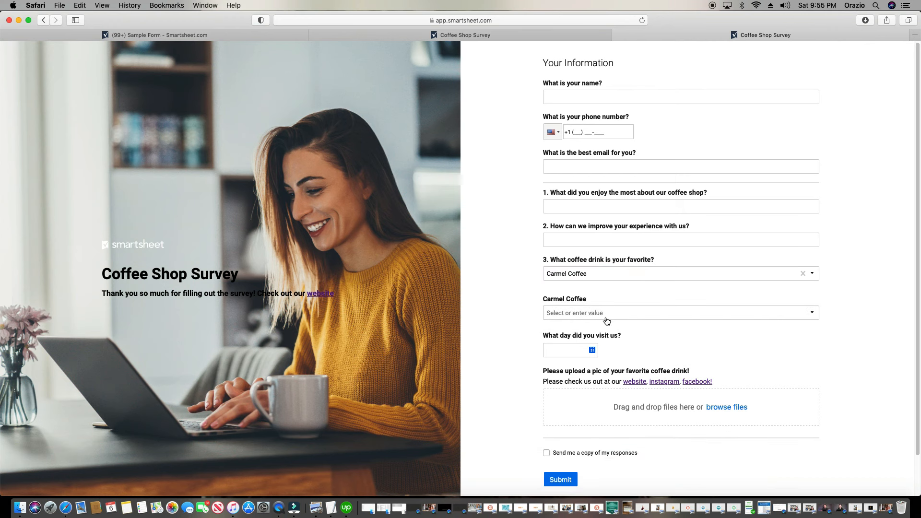
click(600, 277)
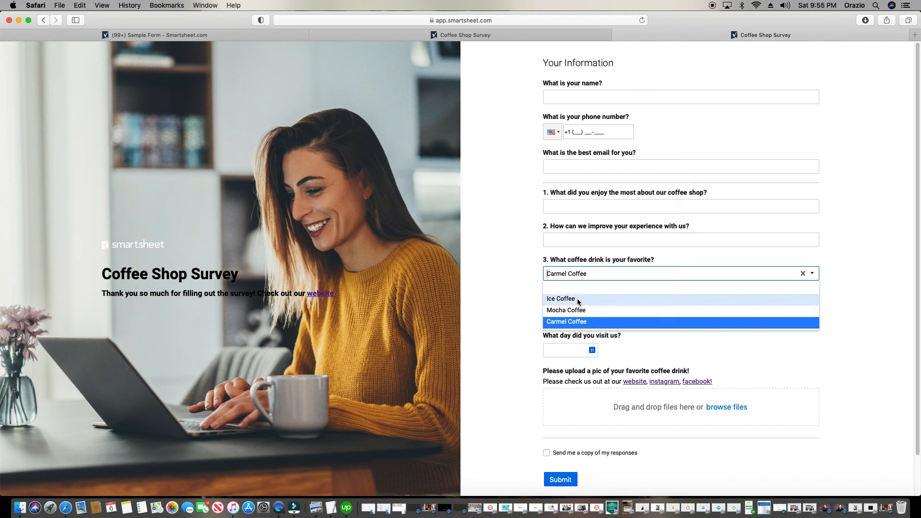
click(520, 301)
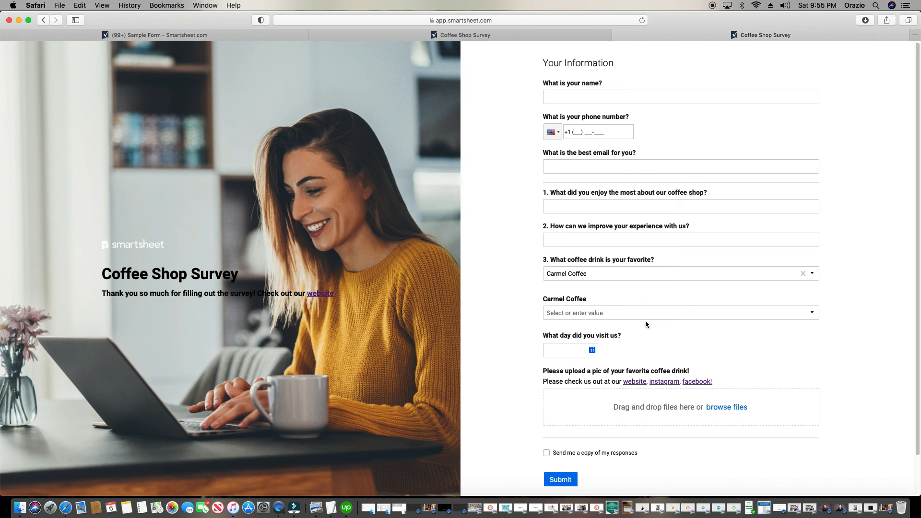
Close the survey preview and return to the form editor's drink question settings
click(619, 35)
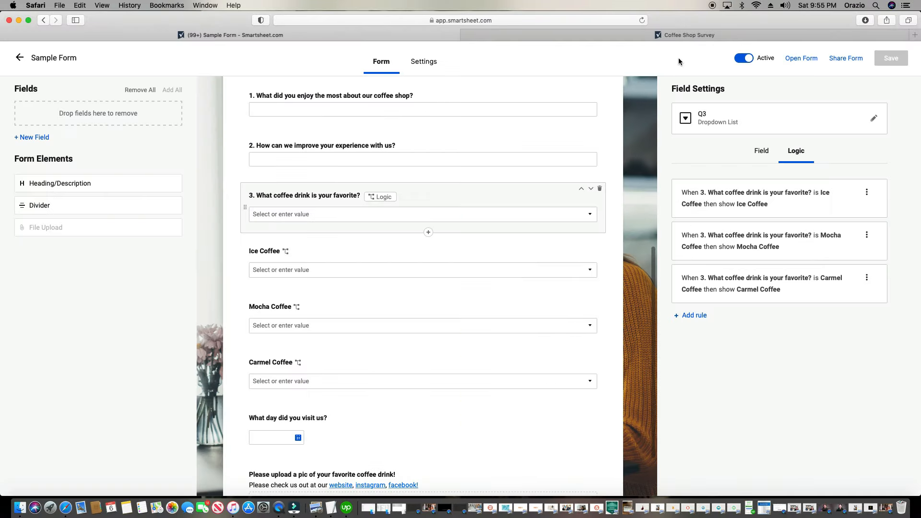
click(760, 156)
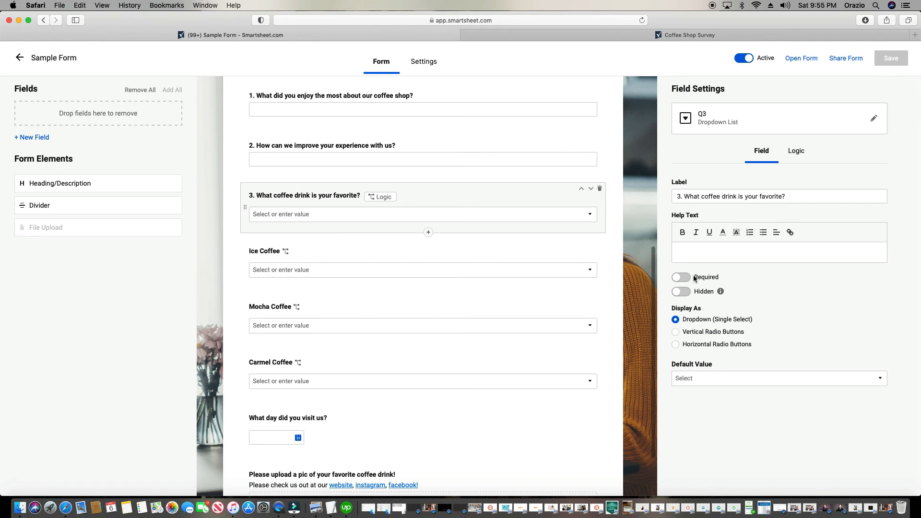
scroll(459, 280, up, 10)
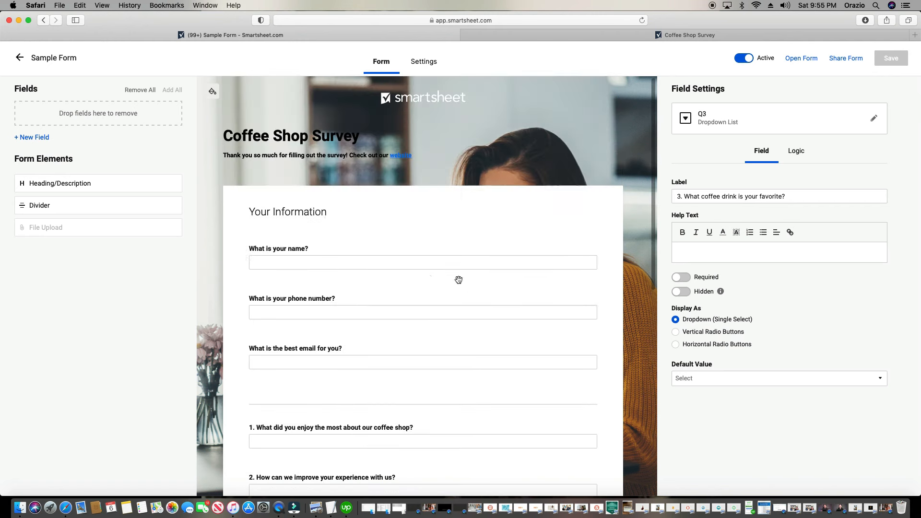
scroll(472, 316, down, 4)
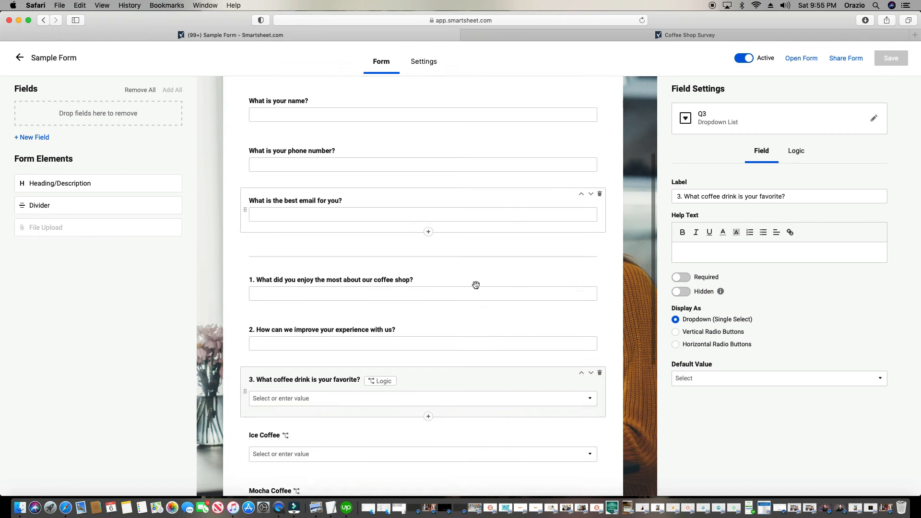
scroll(474, 288, up, 1)
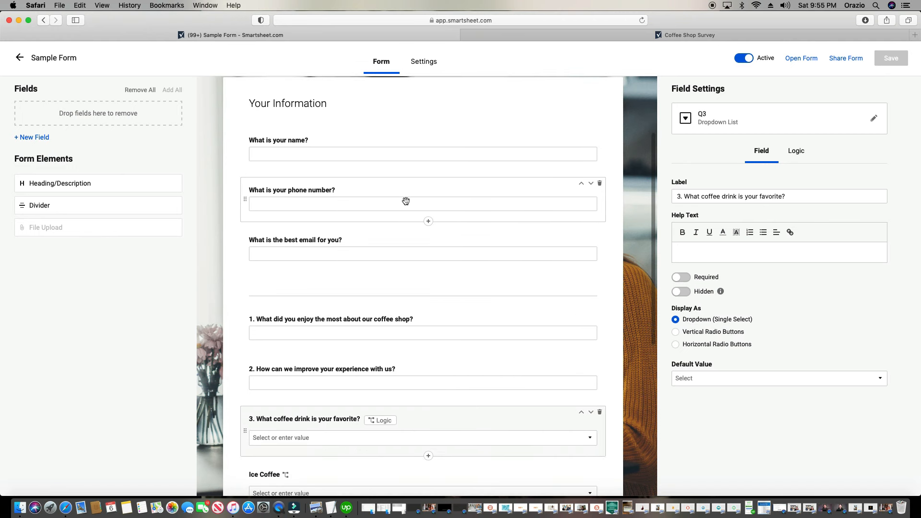
Switch on Required for the email, phone number and name questions
click(504, 235)
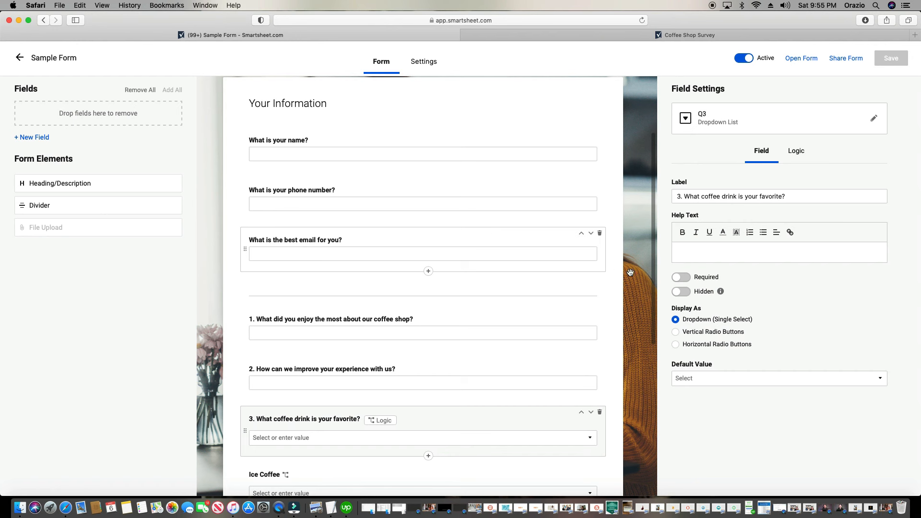
click(681, 277)
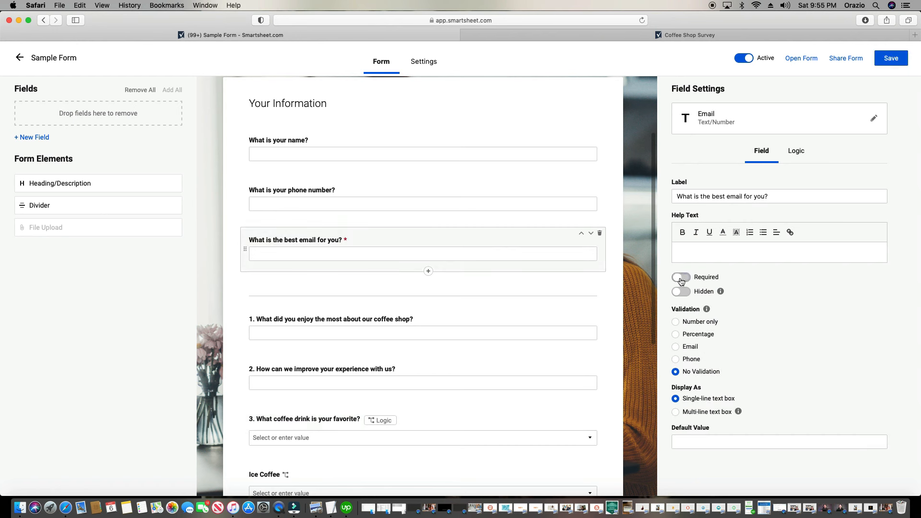
click(519, 212)
click(680, 277)
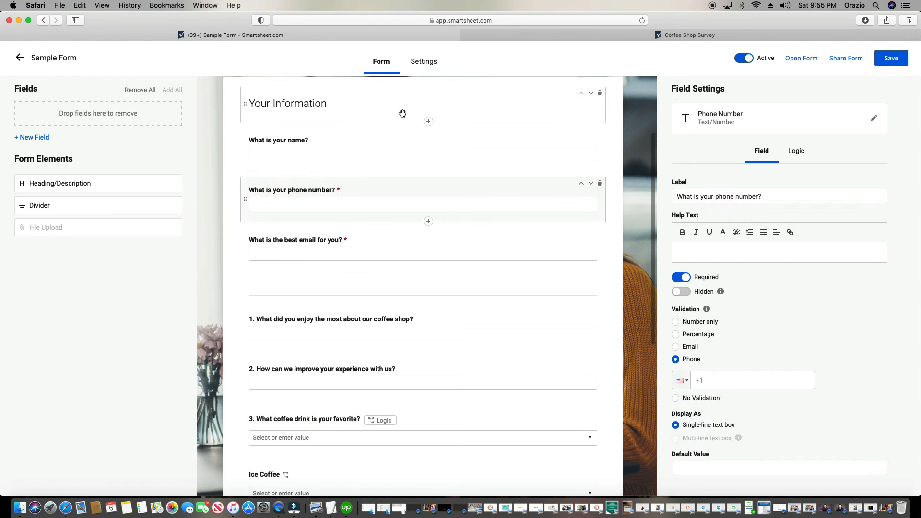
click(415, 144)
click(680, 278)
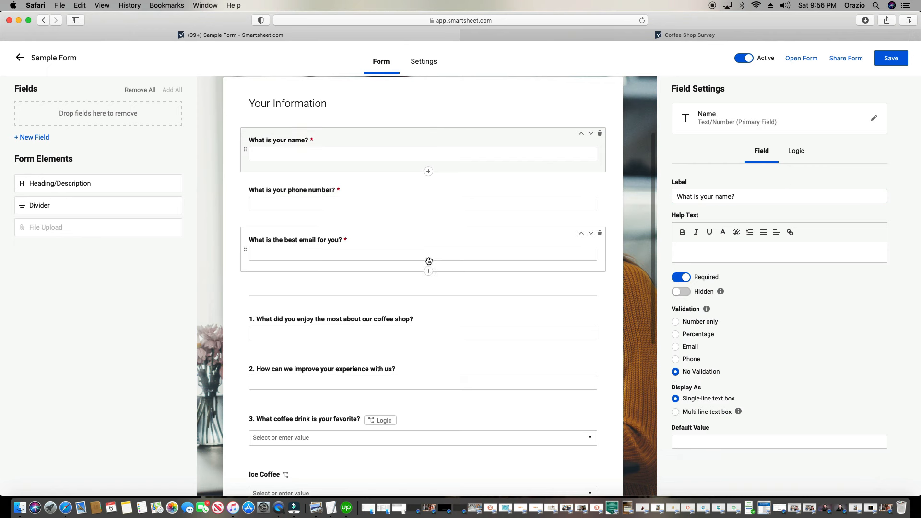
scroll(424, 261, down, 6)
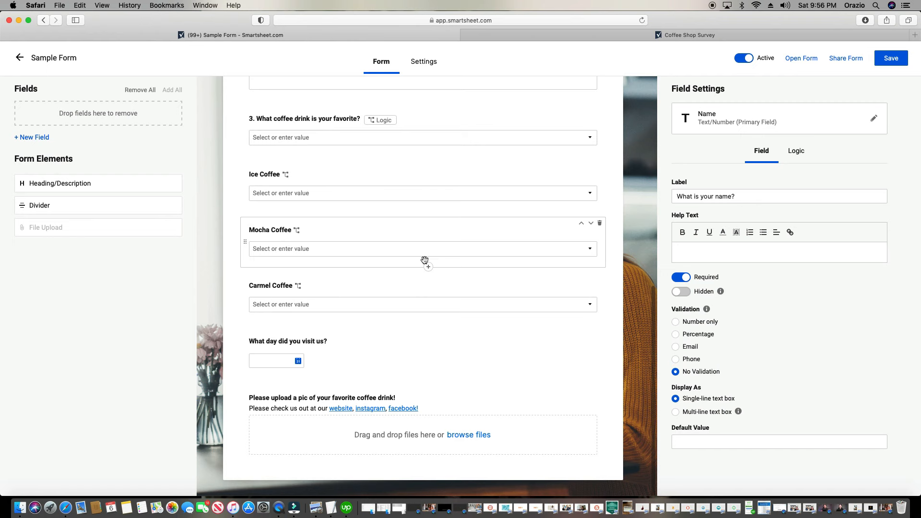
scroll(424, 260, up, 3)
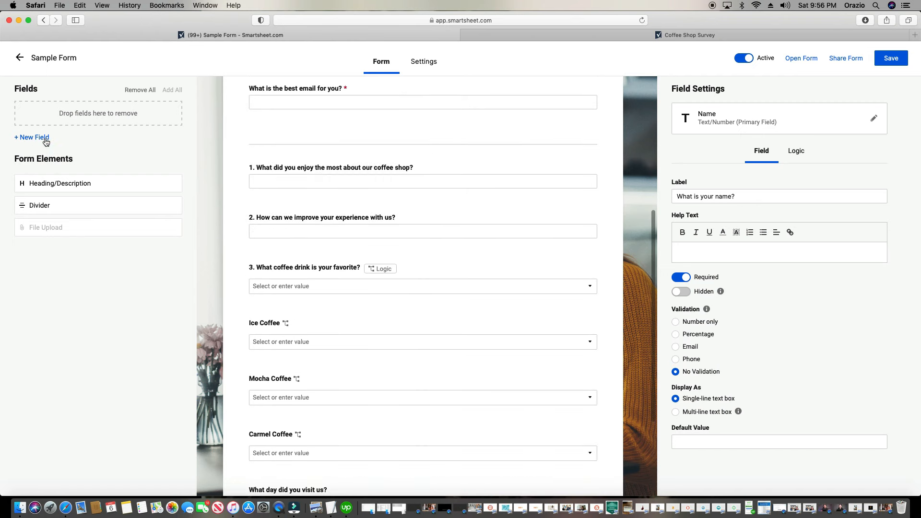
Add a Created date field named 'Date of Subission' and acknowledge the system-column notice
click(46, 140)
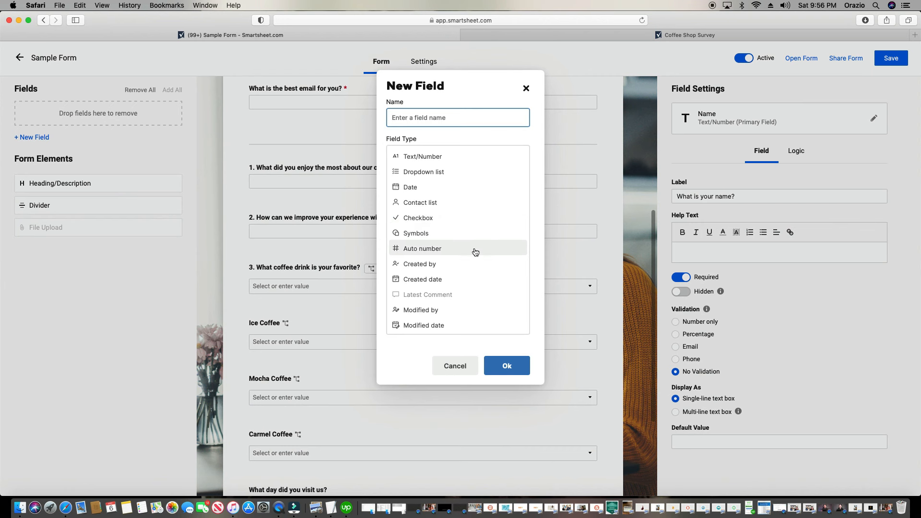
click(431, 281)
double_click(442, 120)
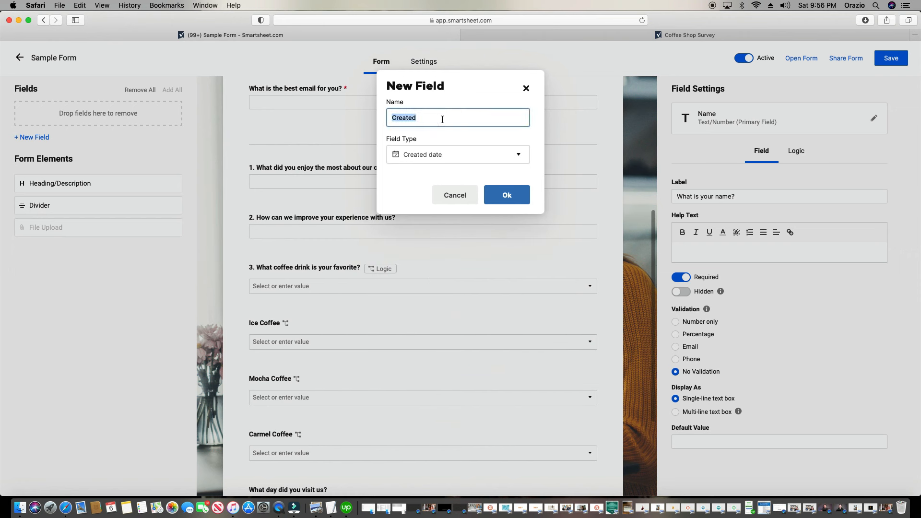
text(Date of Subission)
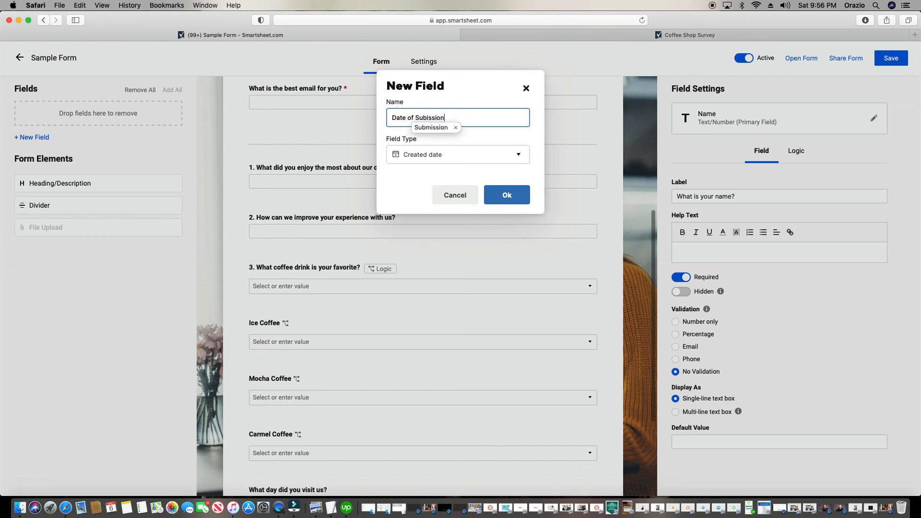
click(506, 205)
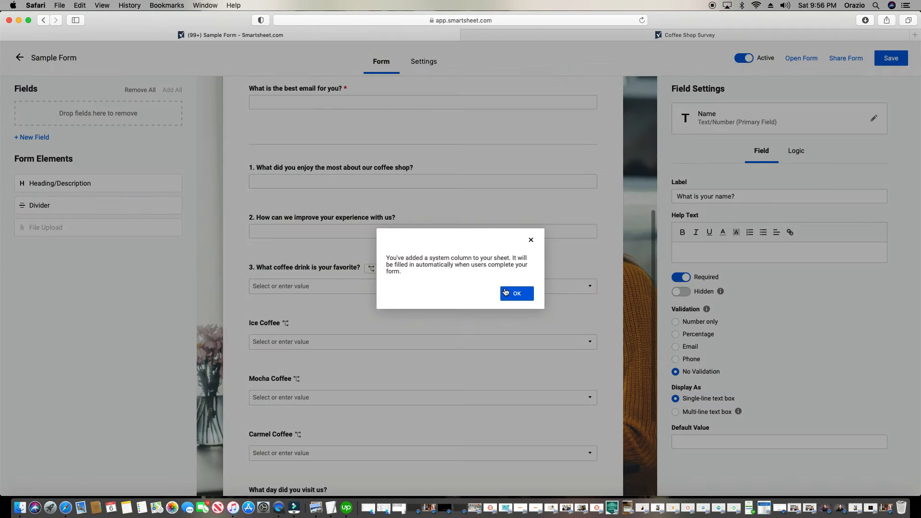
click(505, 292)
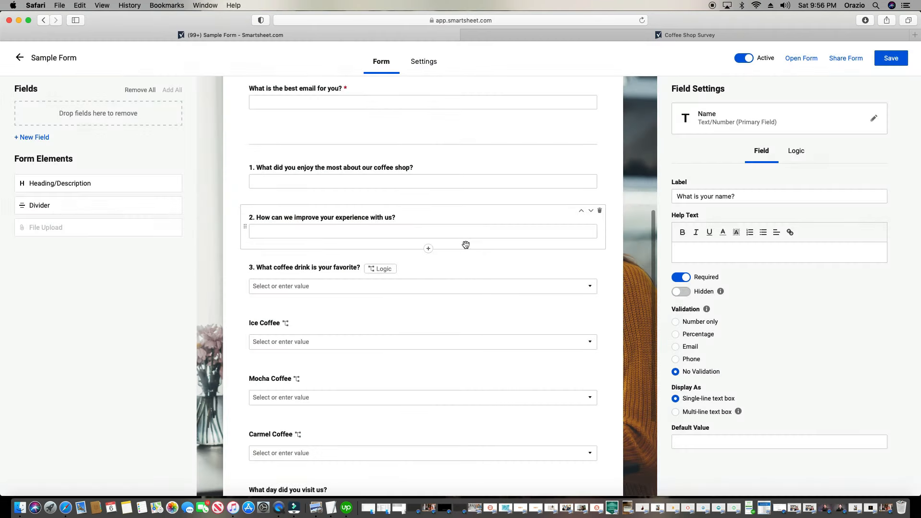
scroll(465, 244, down, 3)
scroll(421, 299, up, 10)
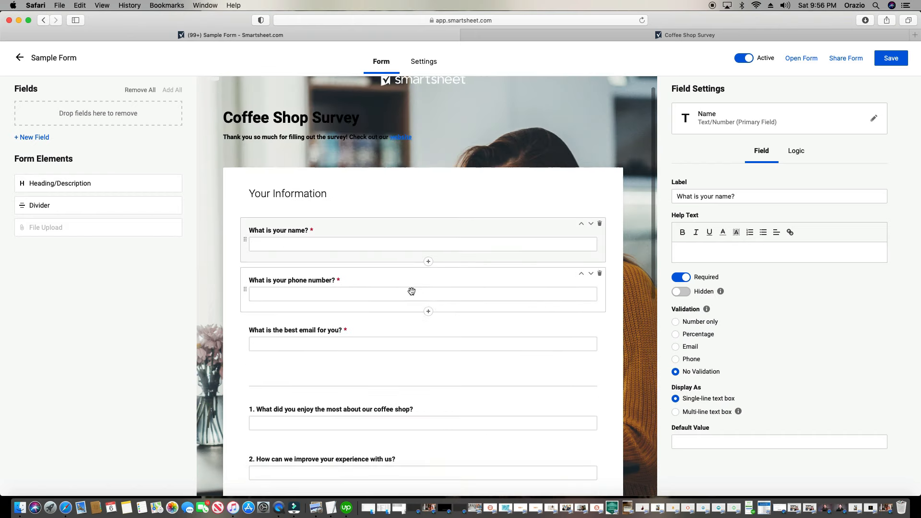
Create a Status dropdown field with values Haven't Reached Out, Reached Out and Declined
click(34, 137)
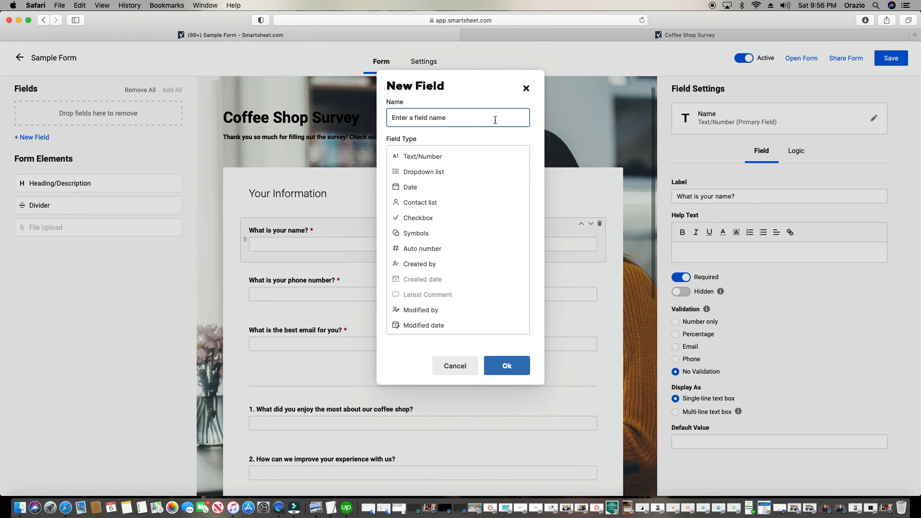
text(Status)
click(451, 172)
click(438, 233)
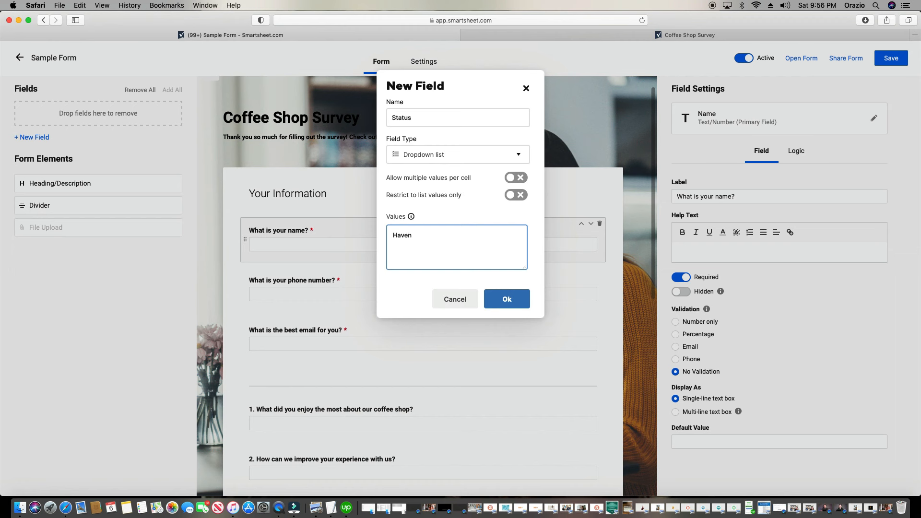
key(BackSpace)
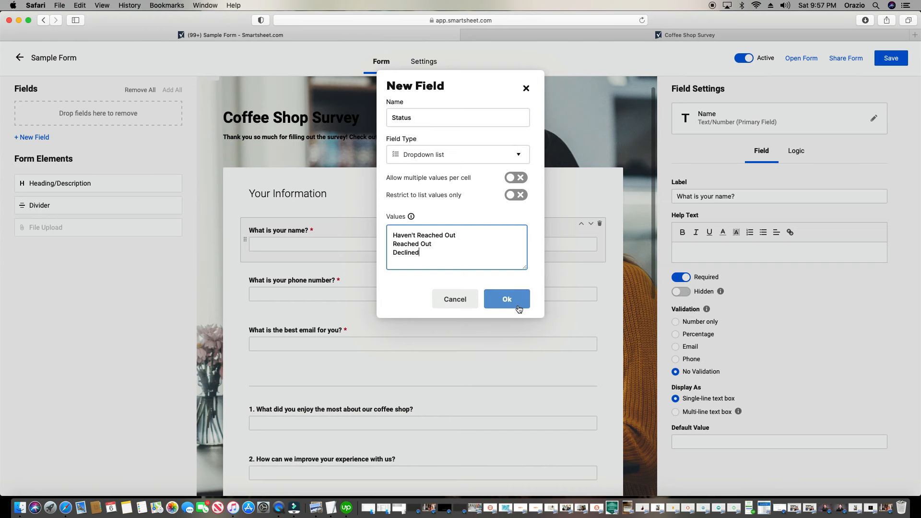
click(506, 299)
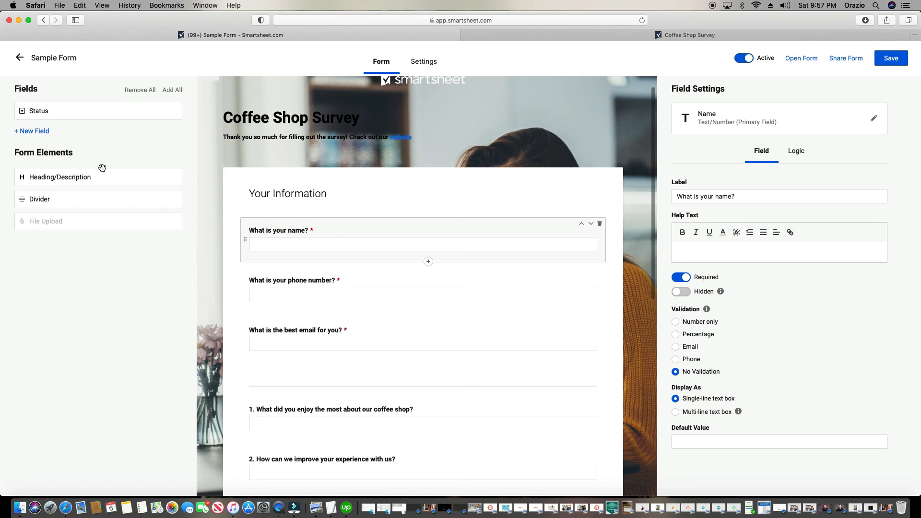
Place Status above Your Information, hidden and defaulting to Haven't Reached Out, then save and open the form
click(67, 114)
drag(66, 114, 331, 192)
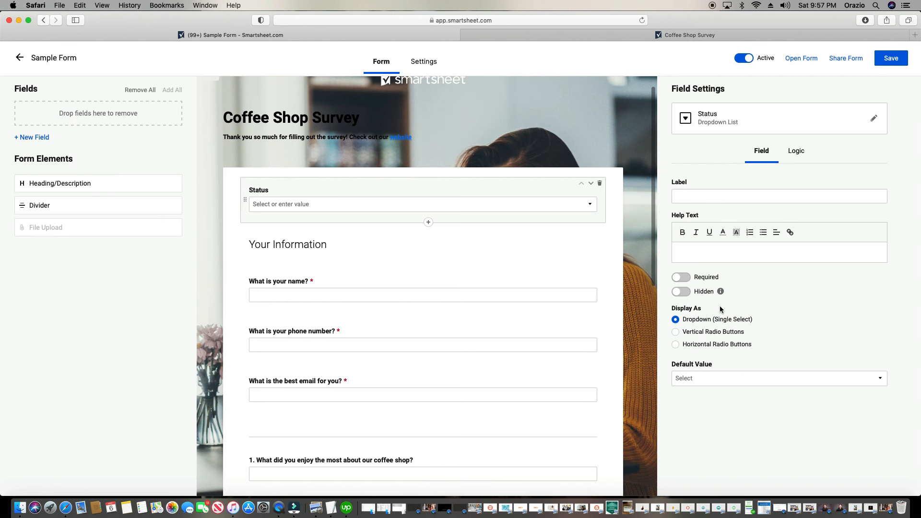
click(674, 293)
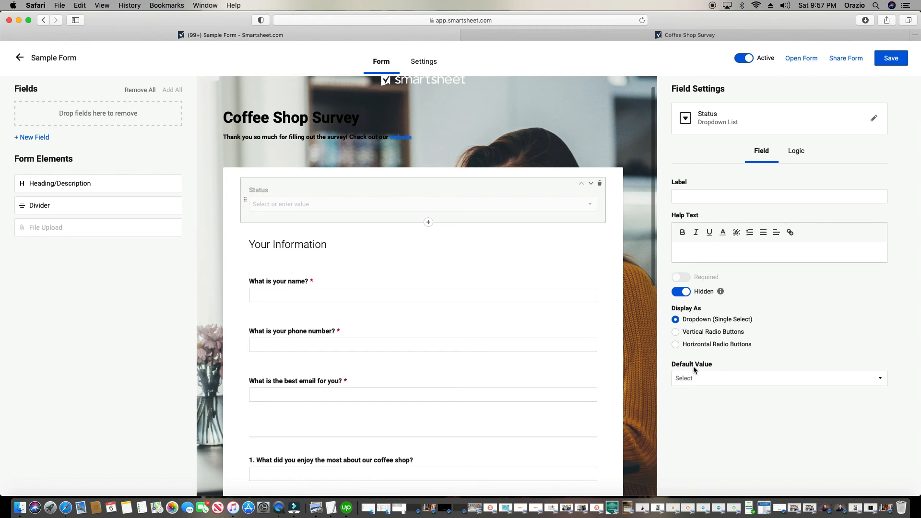
click(708, 384)
click(718, 406)
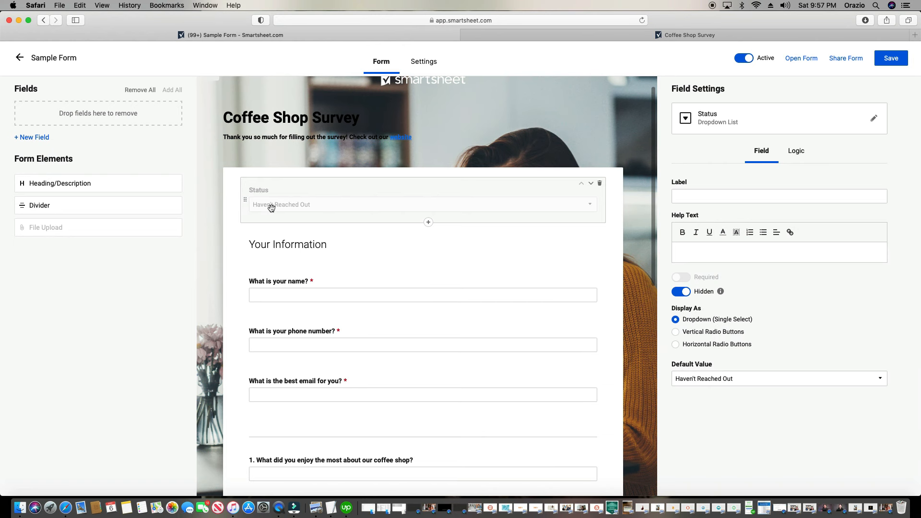
click(884, 67)
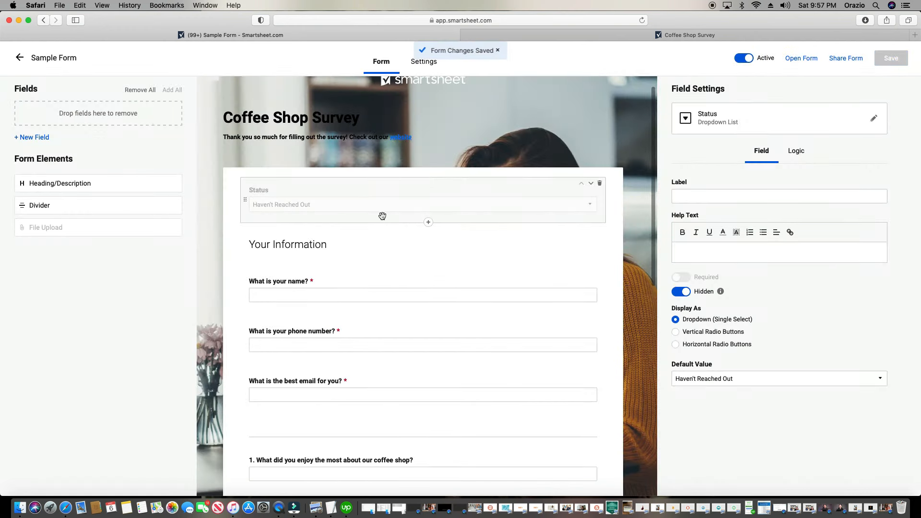
click(790, 58)
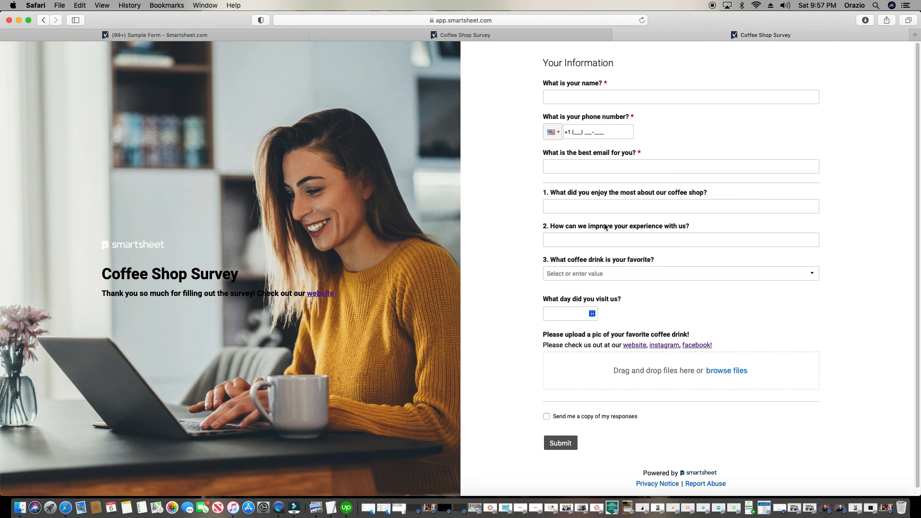
Enter the respondent's name and phone, and answer questions 1 and 2 with sample text
click(592, 95)
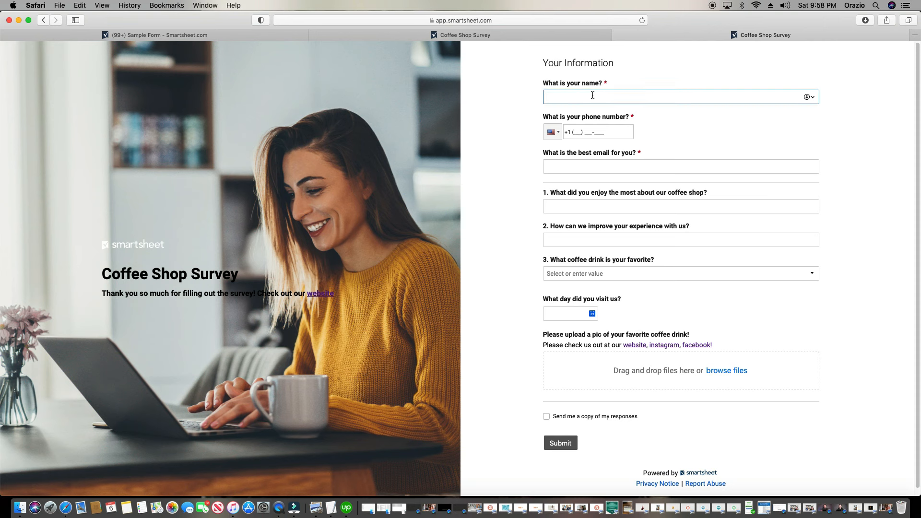
text(Justin)
click(579, 132)
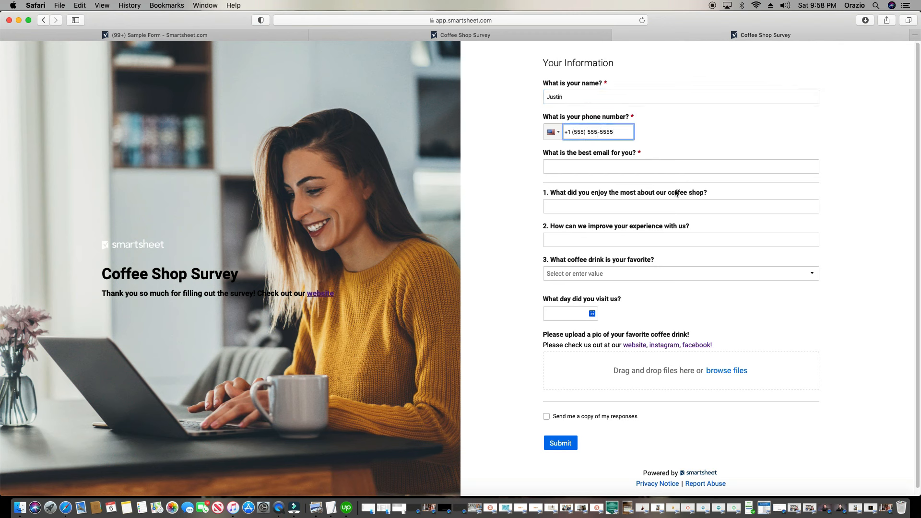
click(594, 206)
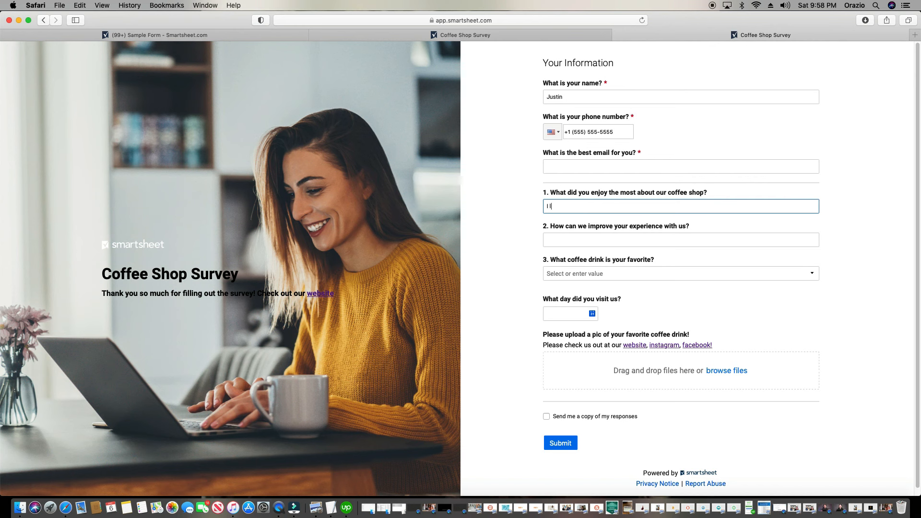
text(I like the envi)
click(600, 214)
click(606, 241)
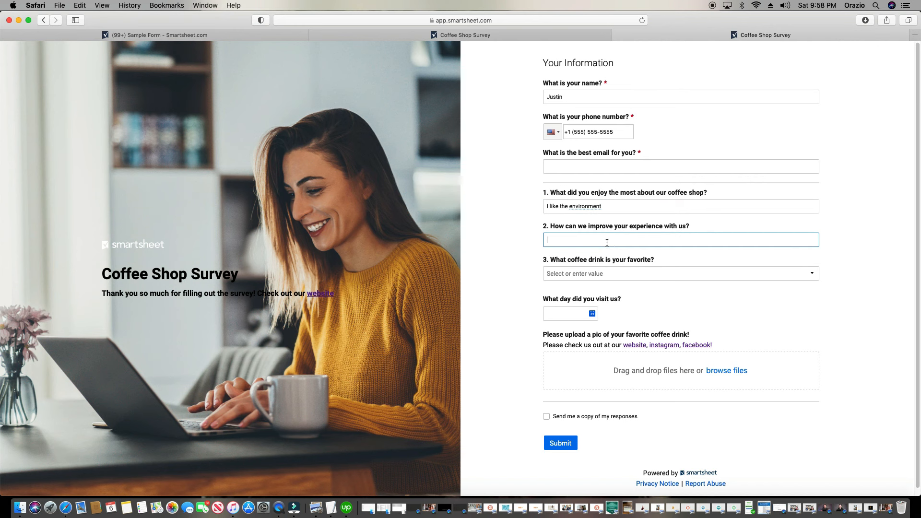
text(More coffee please!)
Choose Mocha Coffee and Dark Mocha Coffee, set the date to 05/06/2023, add the email, and submit
click(614, 272)
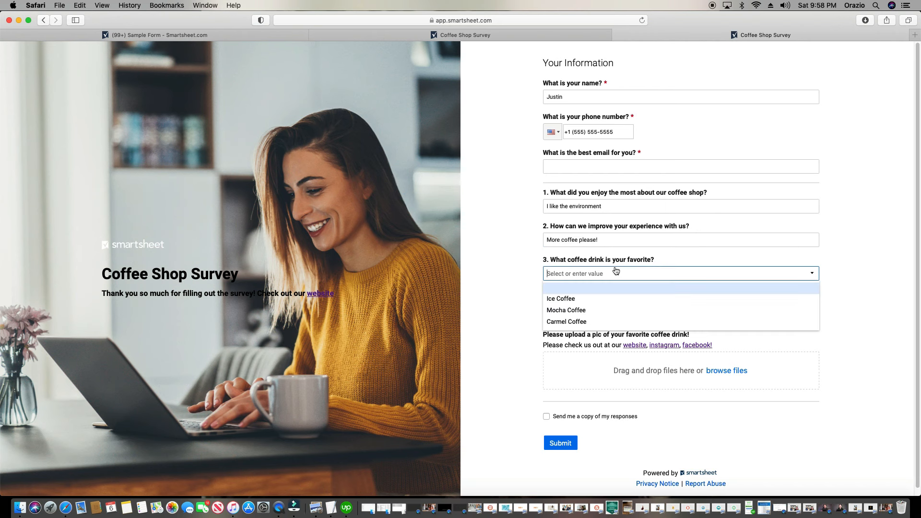
click(557, 311)
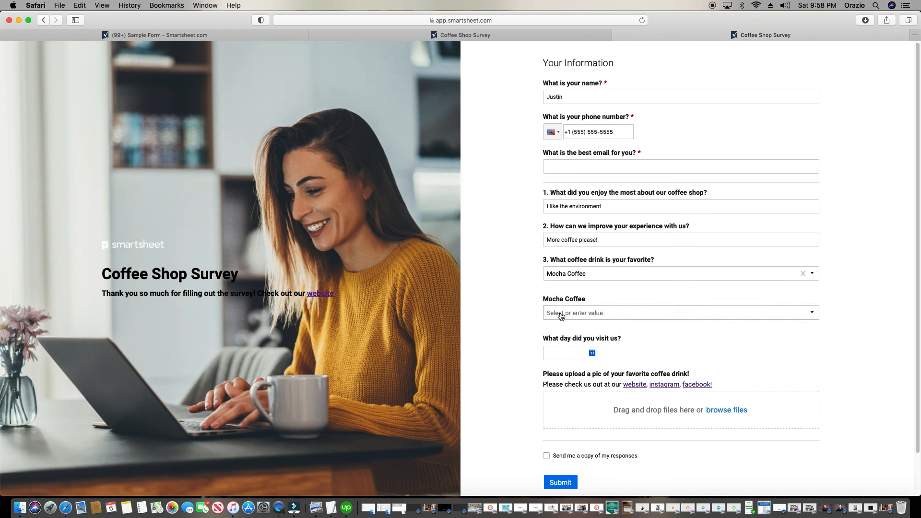
click(561, 316)
click(598, 337)
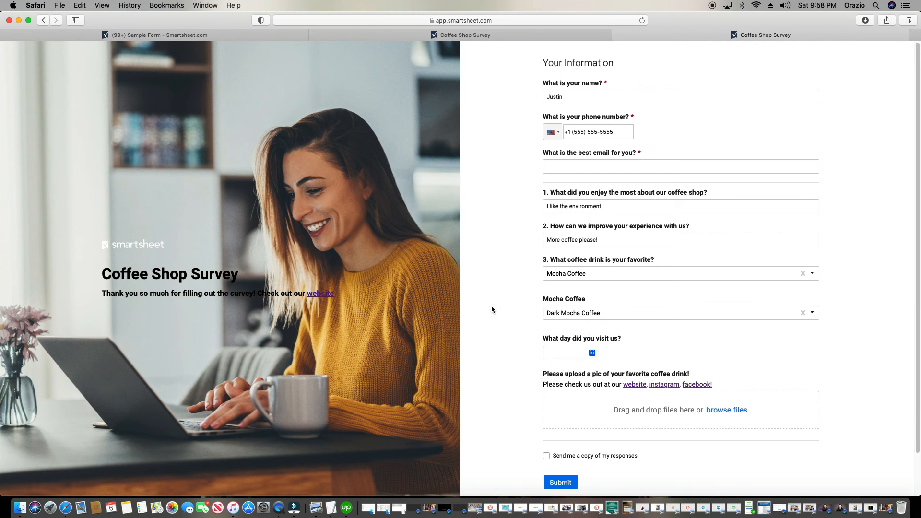
click(592, 353)
click(753, 419)
scroll(496, 308, down, 2)
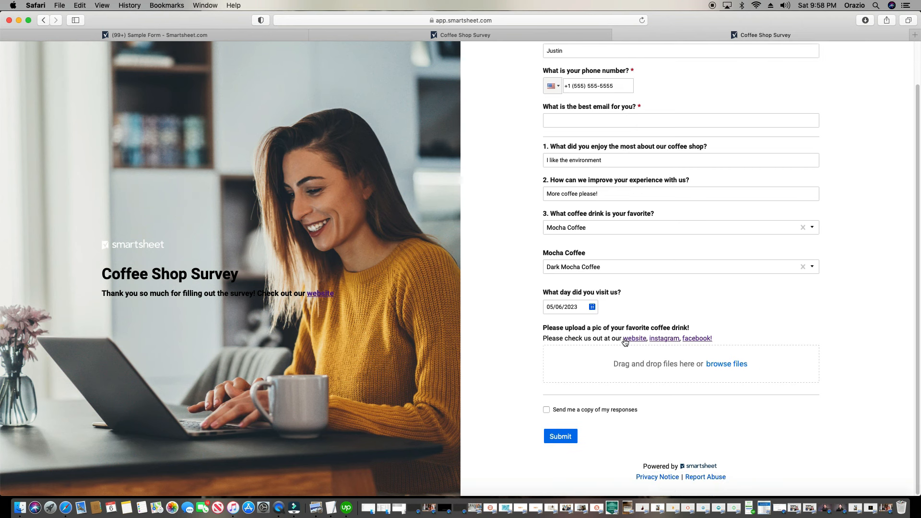
click(561, 436)
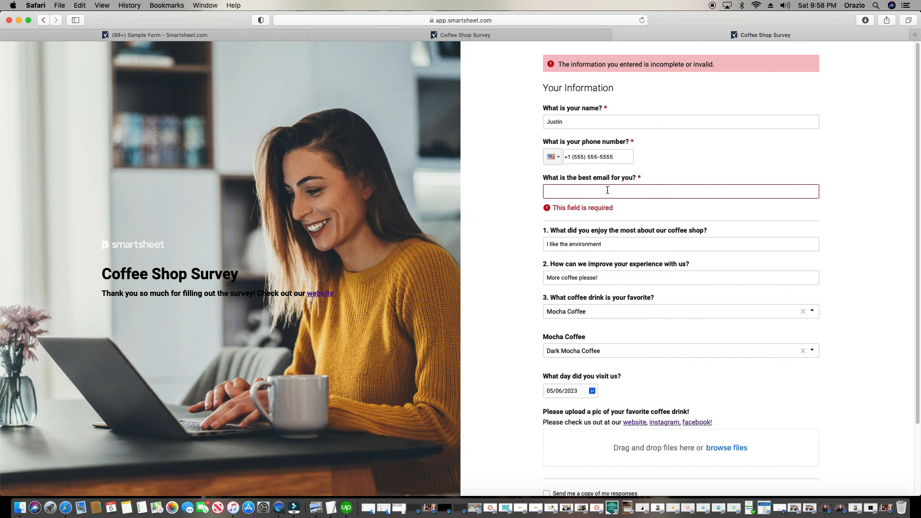
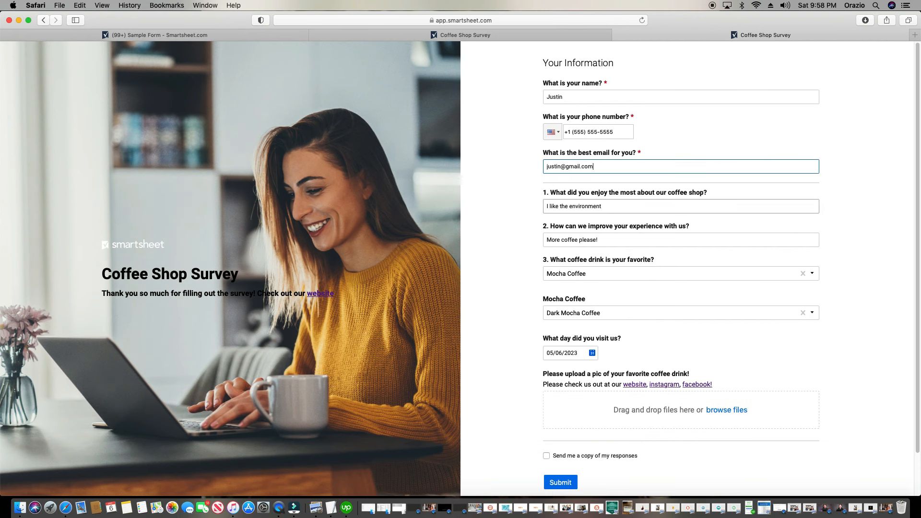
click(561, 481)
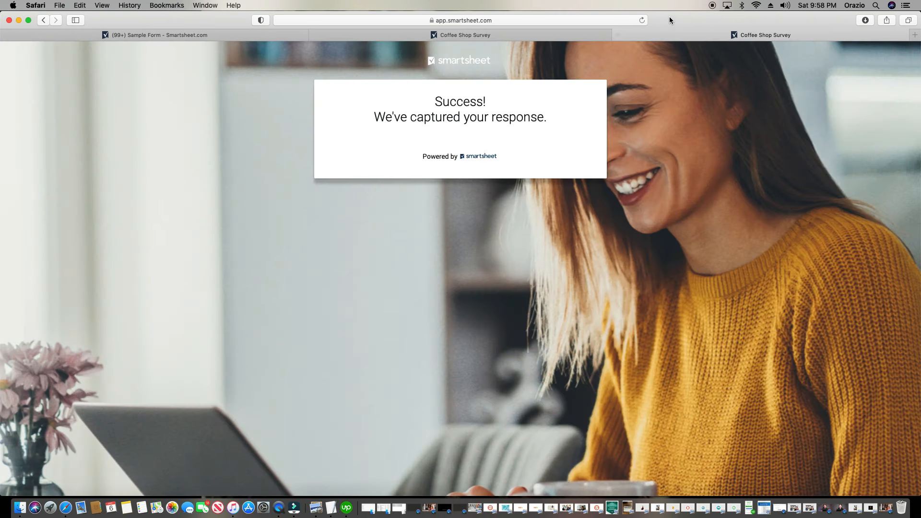
Return to the Sample Form sheet, reload to show the response, and drag Status to the first column
click(617, 35)
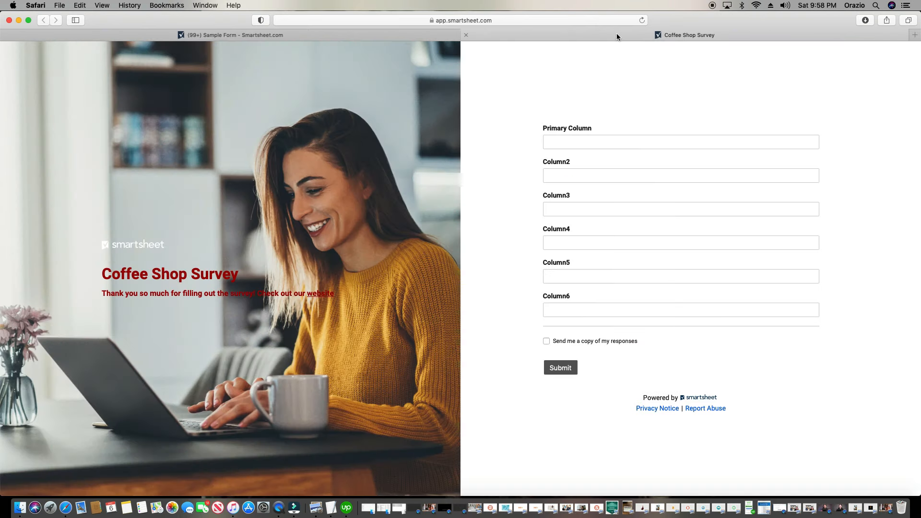
click(466, 35)
click(68, 46)
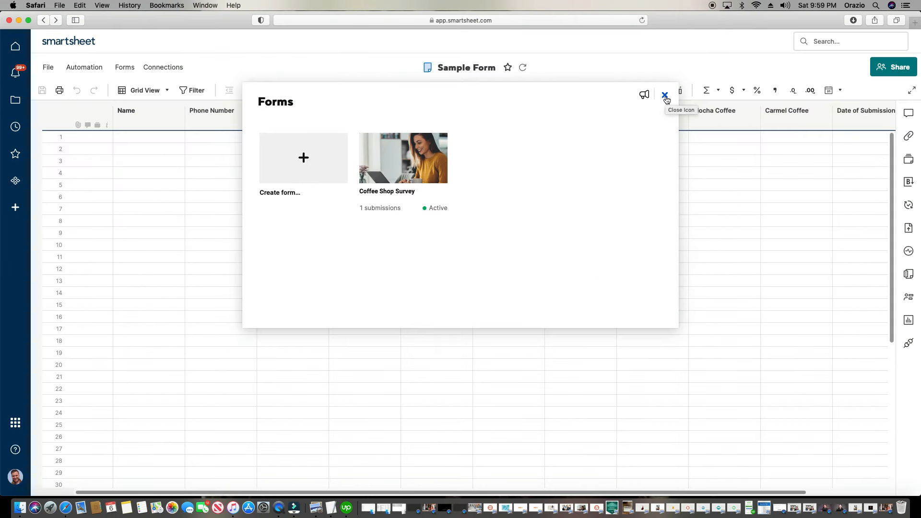
click(665, 98)
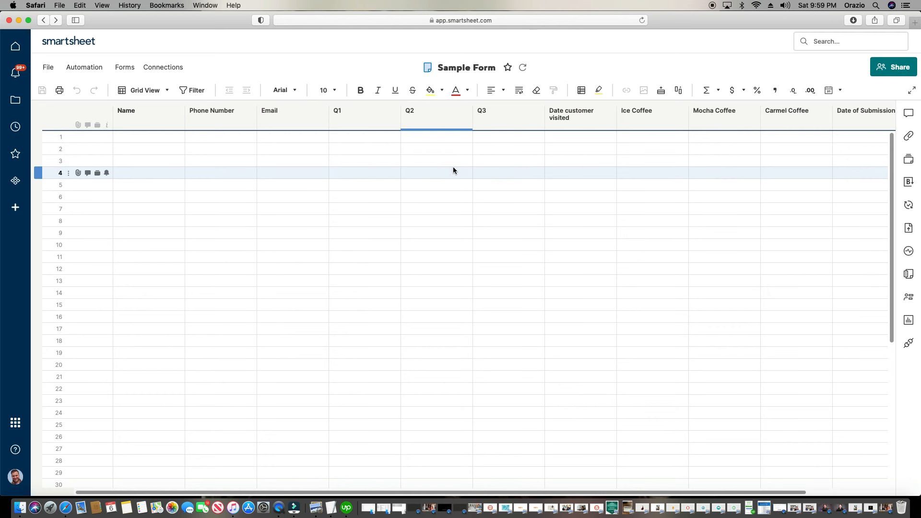
click(642, 21)
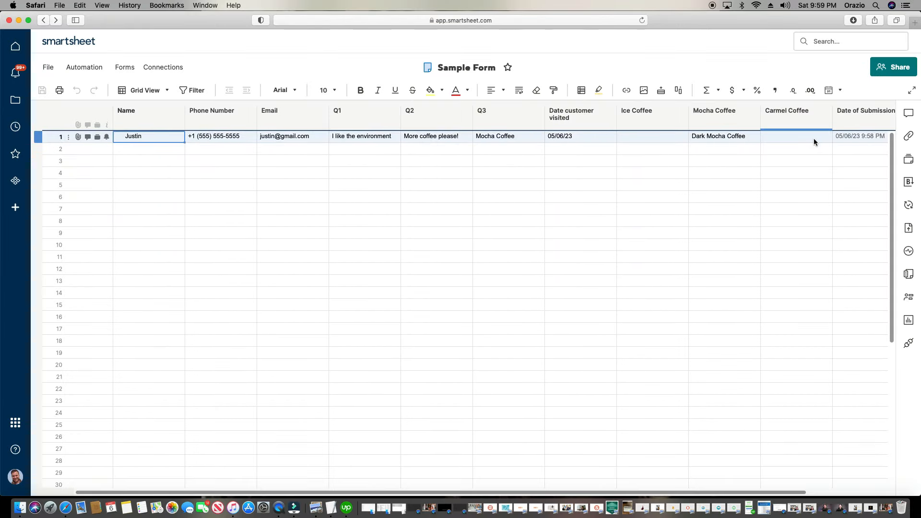
drag(422, 493, 547, 494)
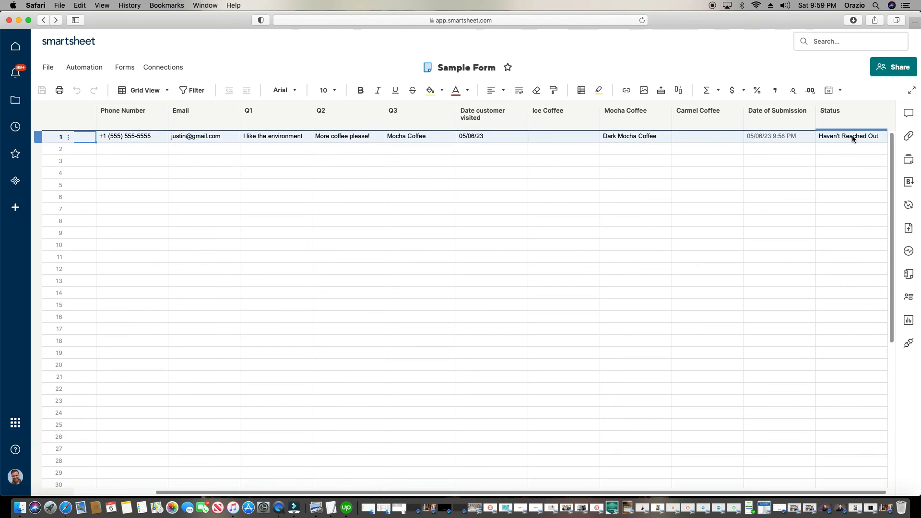
drag(863, 116, 146, 127)
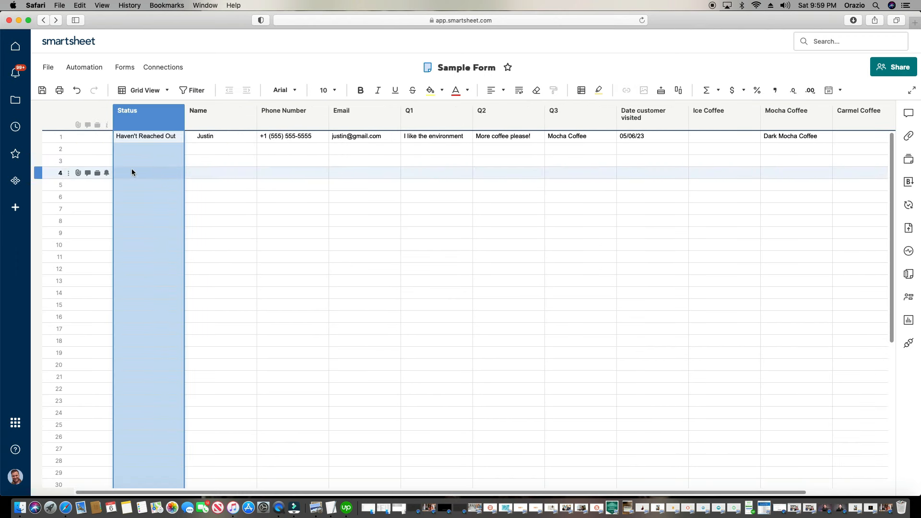
Shade the whole Status column light blue
click(261, 185)
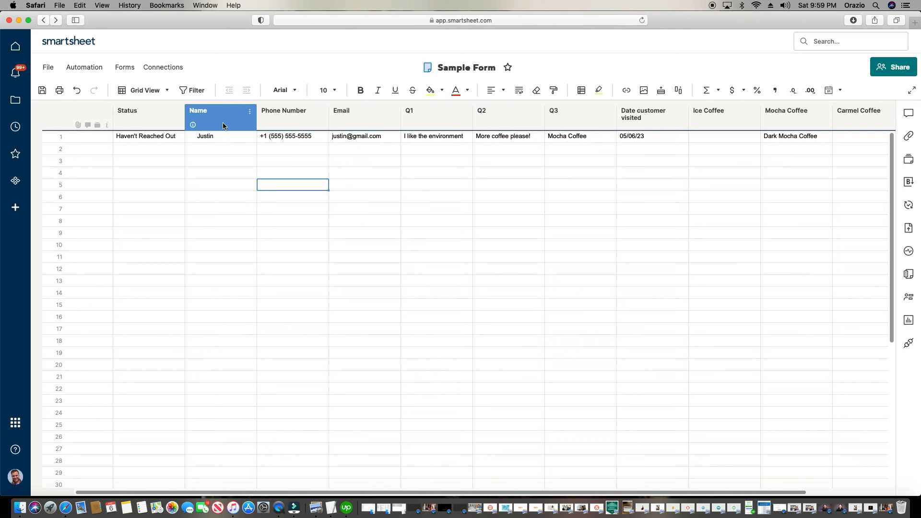
click(154, 120)
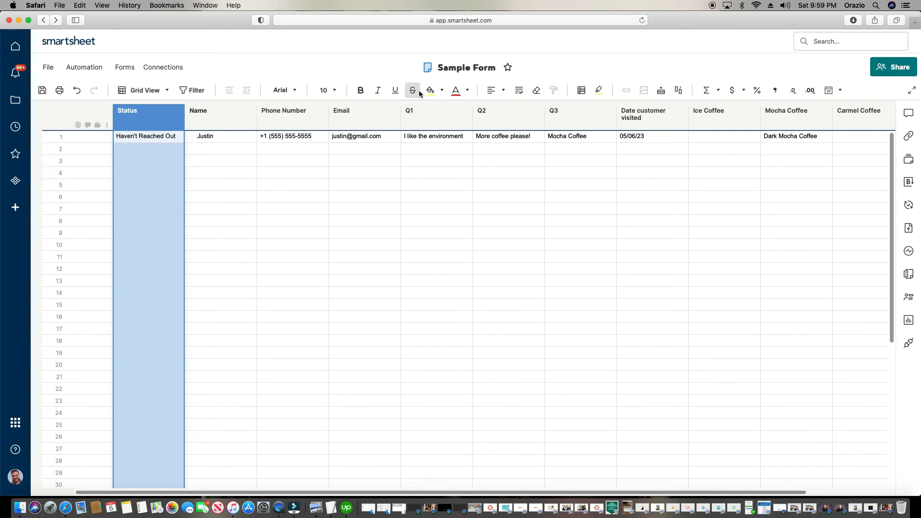
click(441, 91)
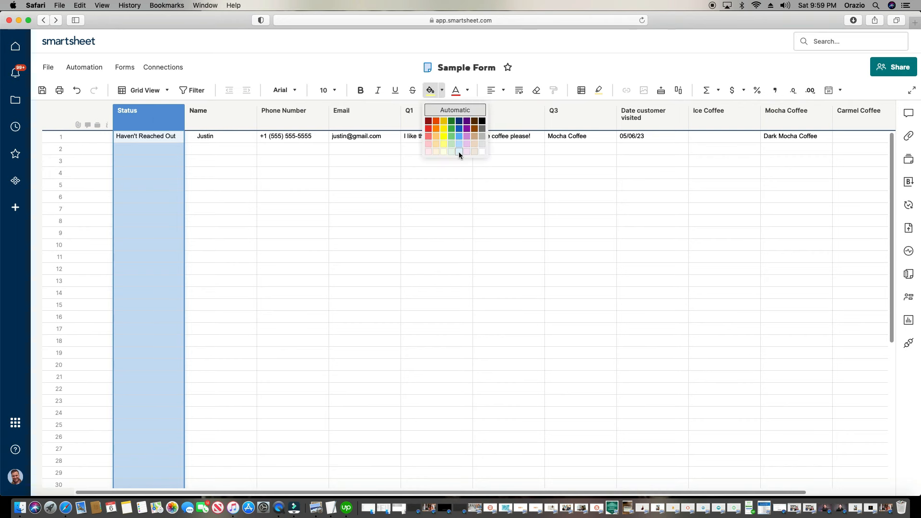
click(459, 152)
Insert a Symbols column left of Status using the check, warning and cross set
right_click(133, 114)
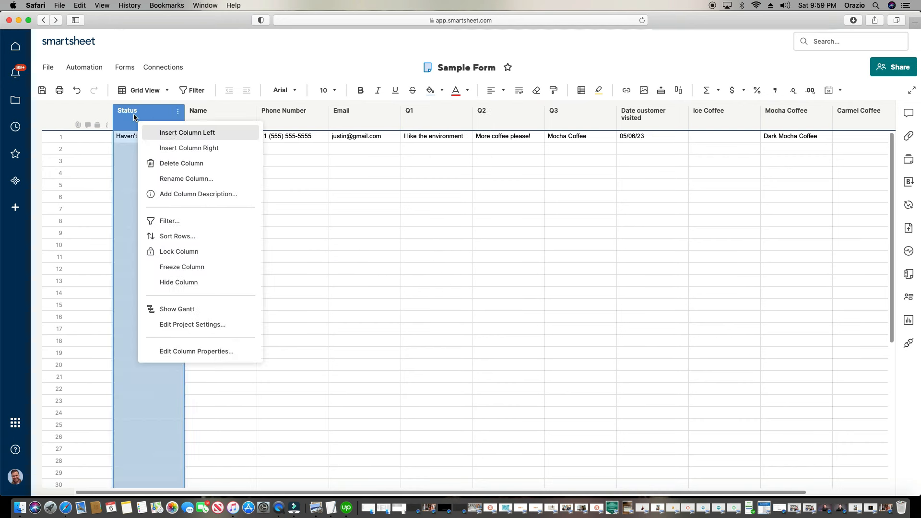
click(173, 132)
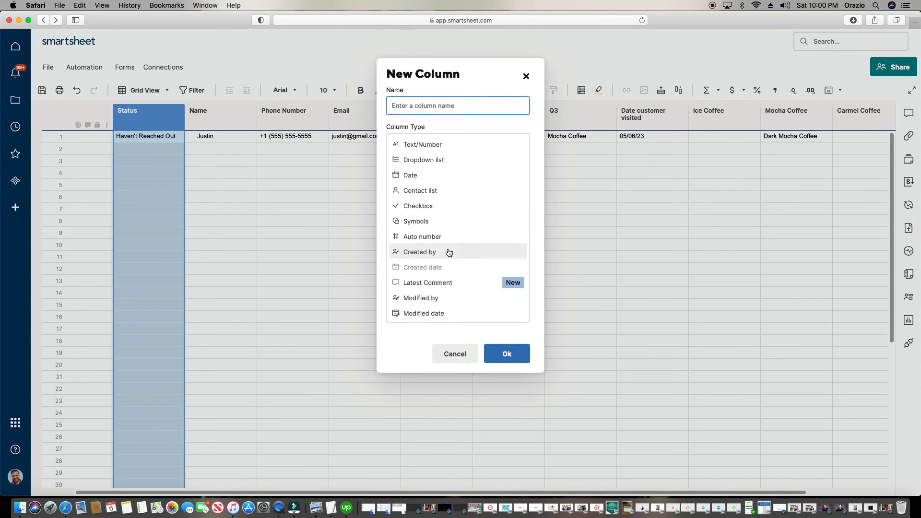
click(442, 222)
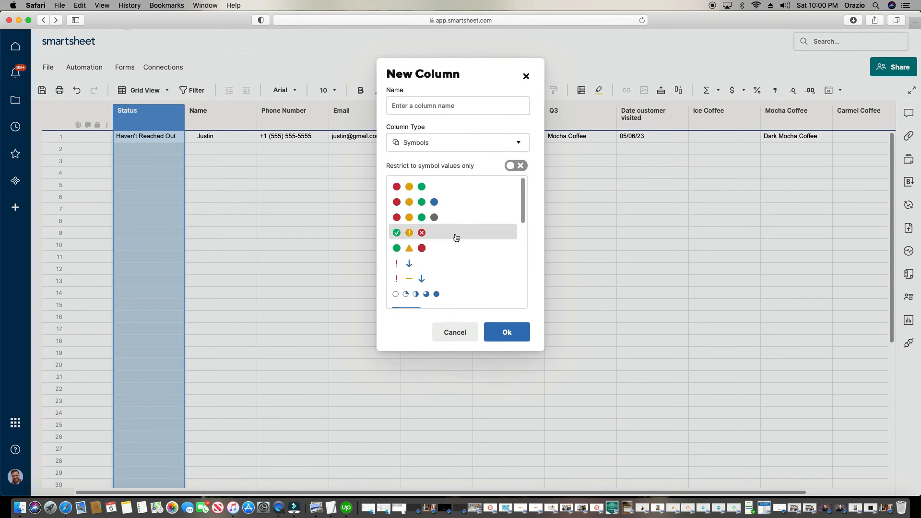
click(455, 233)
click(486, 218)
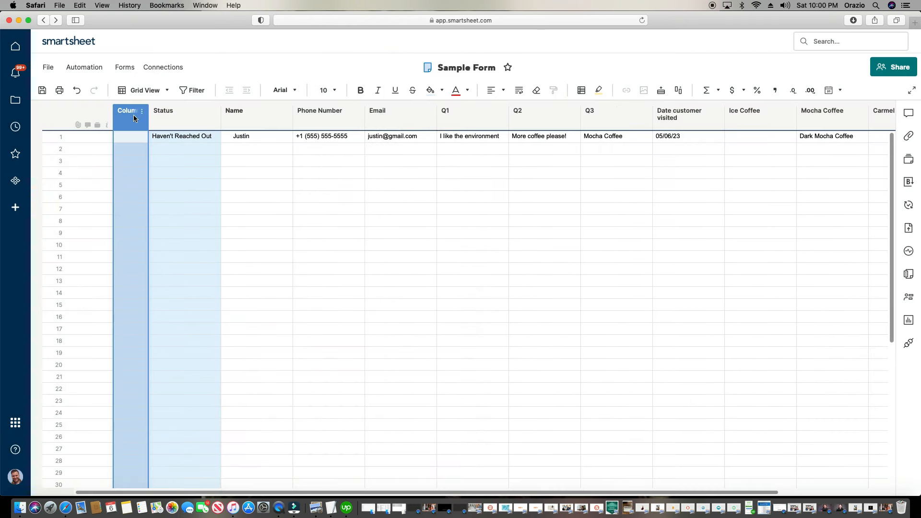
Rename the new column to Health and open row 1's Health value choices
double_click(133, 114)
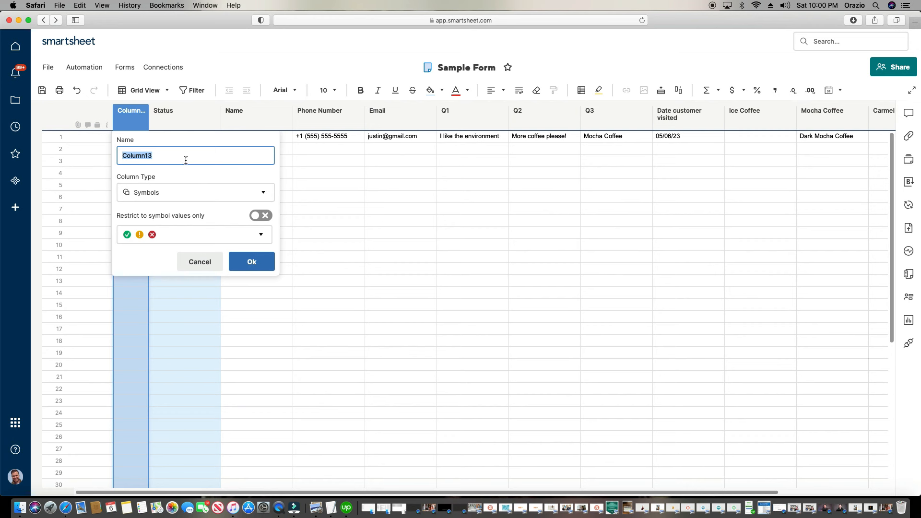
text(Health)
click(249, 265)
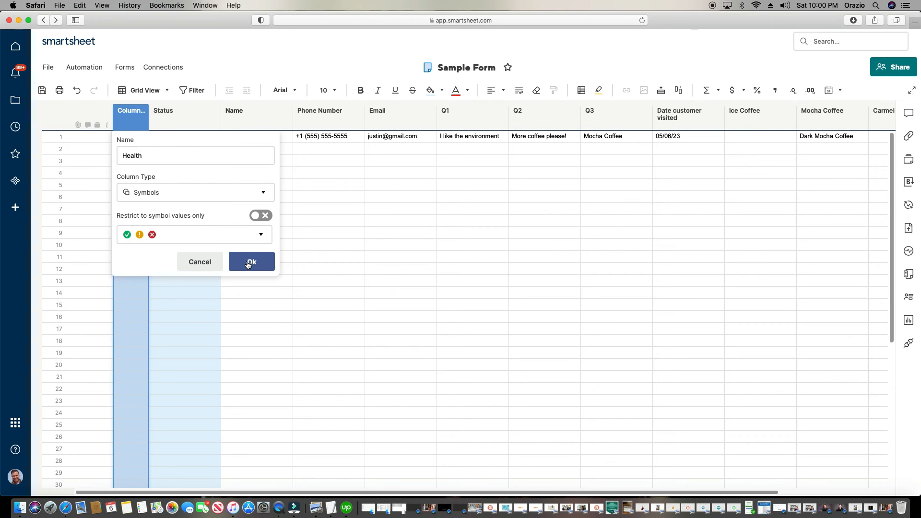
click(143, 139)
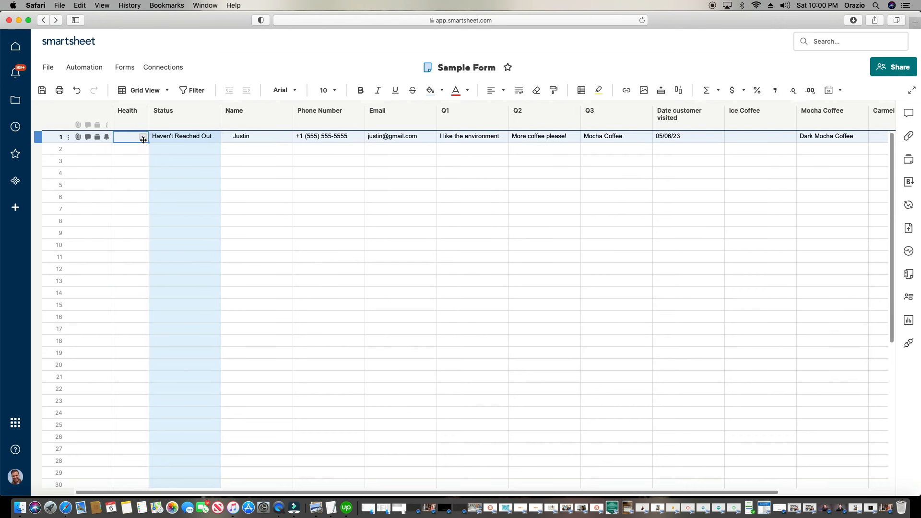
click(143, 139)
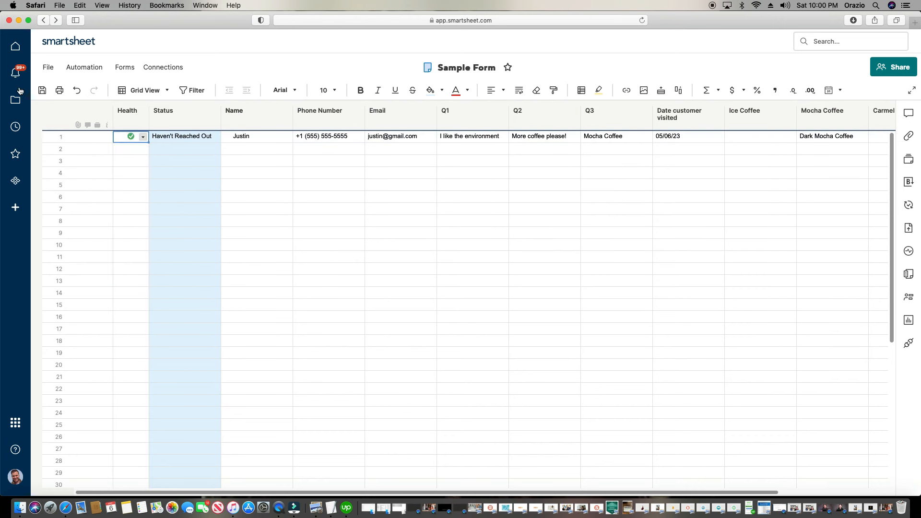
Save the sheet, reopen and save the Coffee Shop Survey form, then select the Health column
click(42, 90)
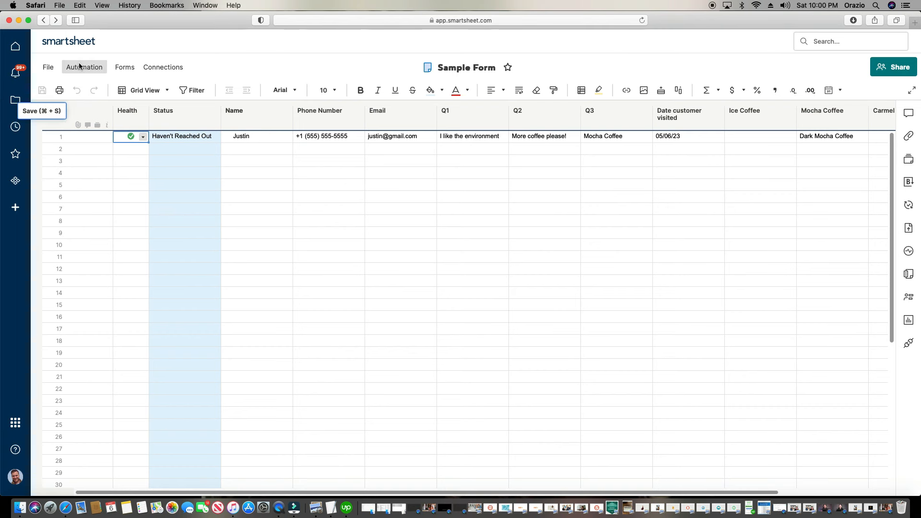
click(125, 68)
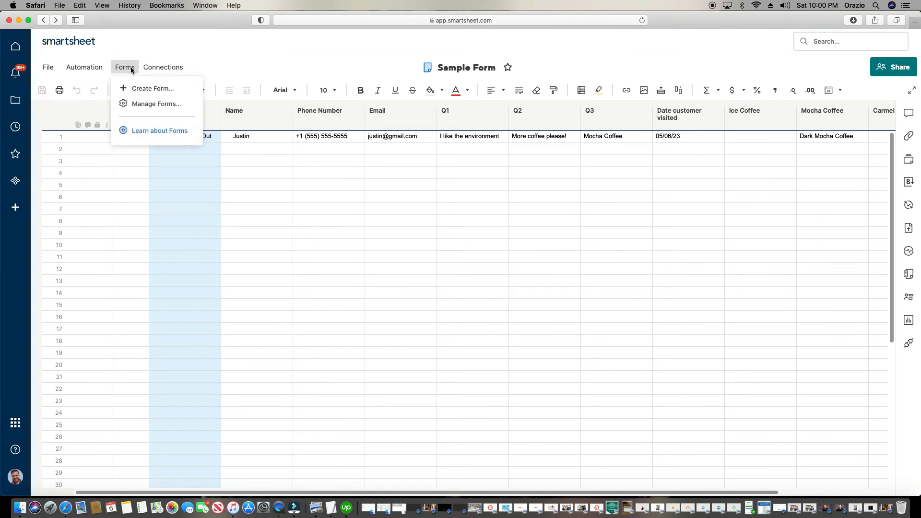
click(136, 105)
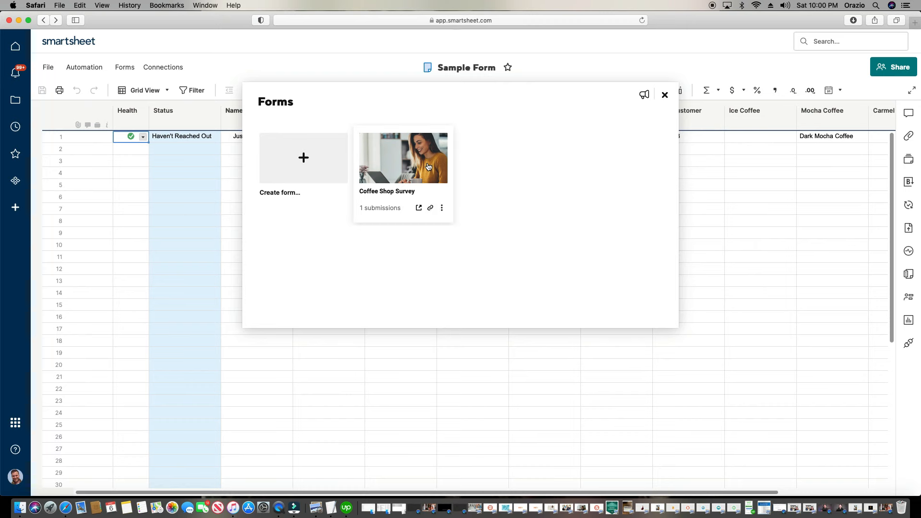
click(428, 166)
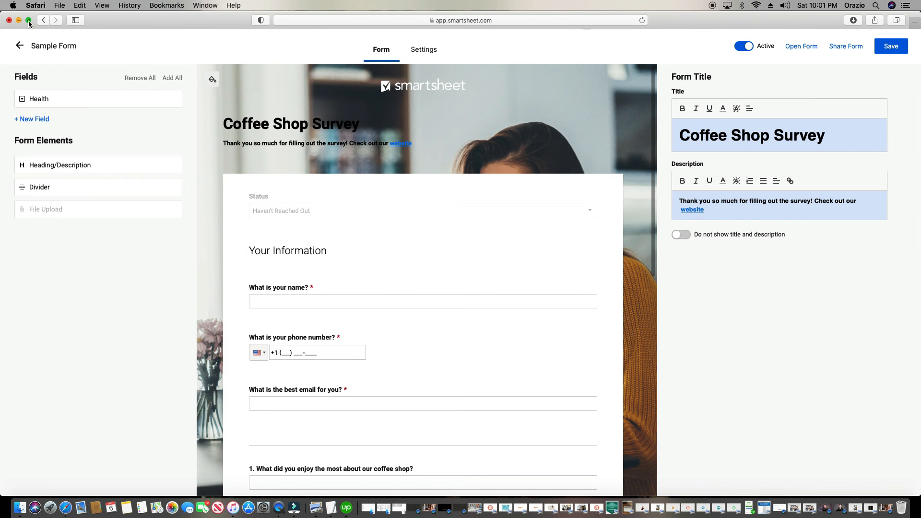
click(44, 45)
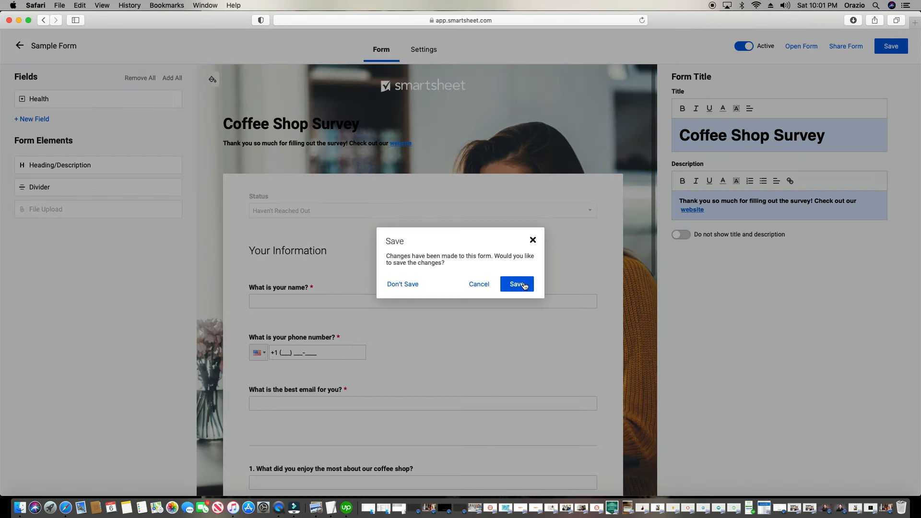
click(516, 284)
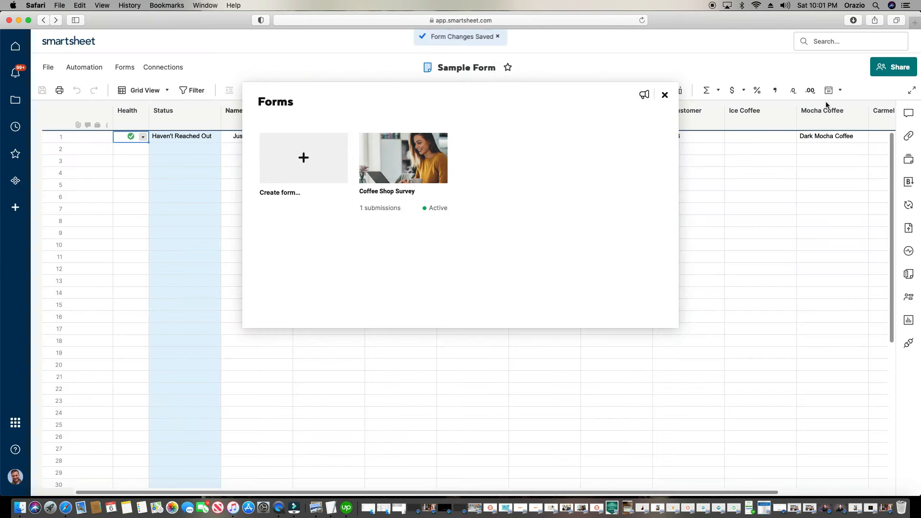
click(664, 95)
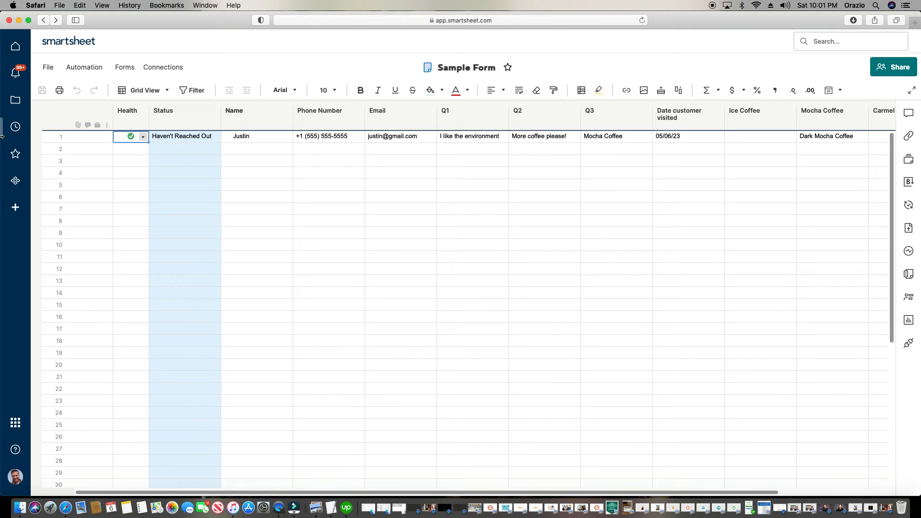
click(130, 125)
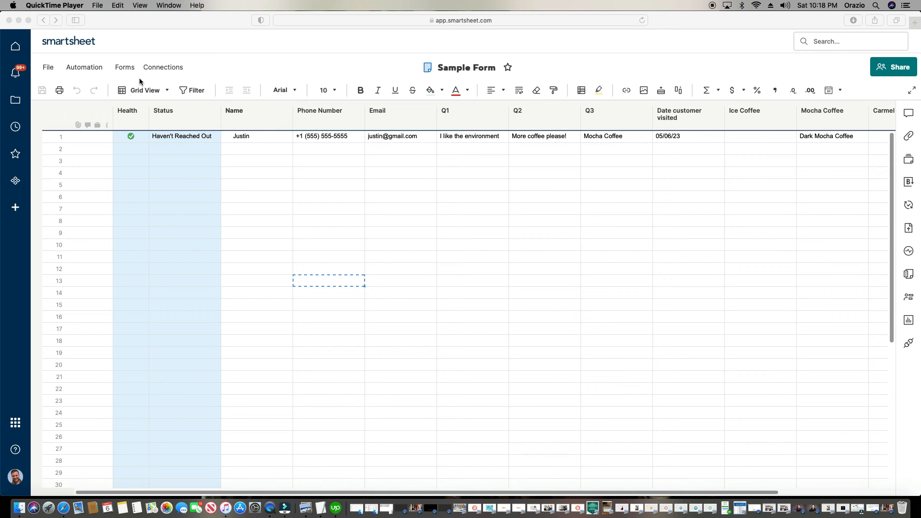
Copy the Coffee Shop Survey form URL from the Manage Forms list and close the list
click(121, 67)
click(123, 68)
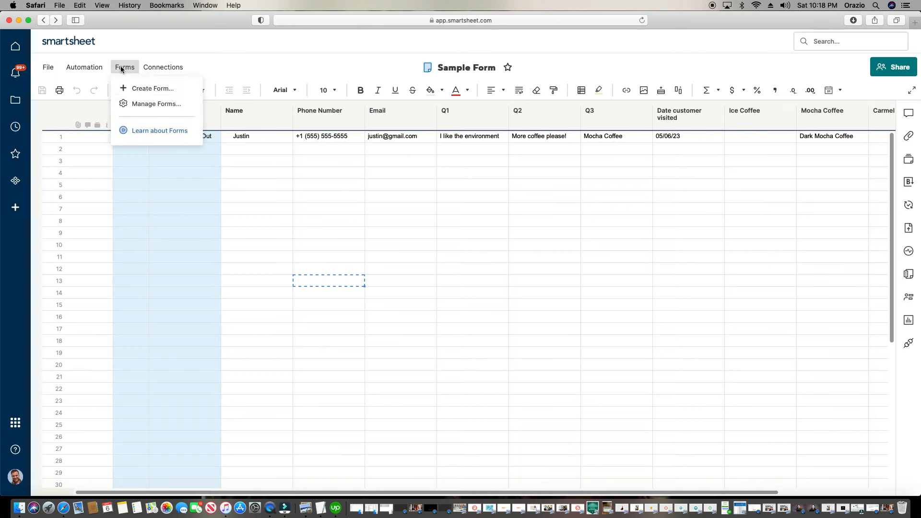
click(135, 104)
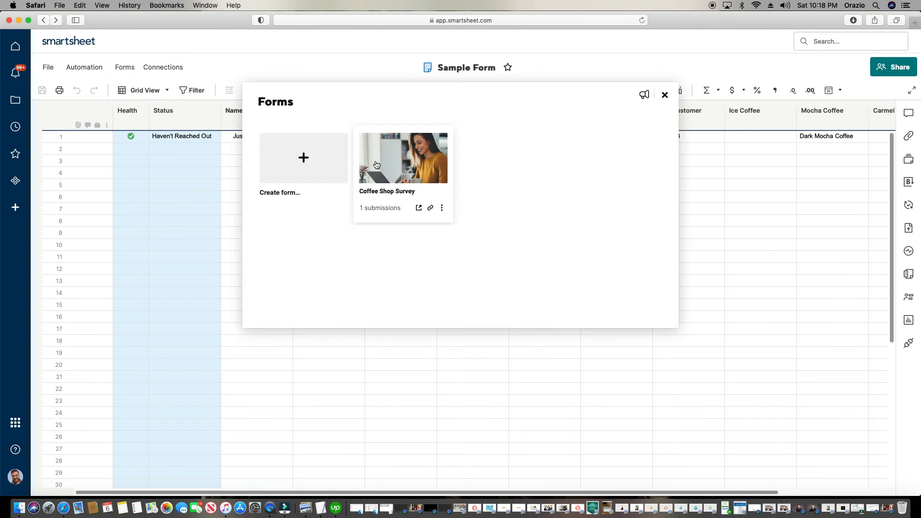
click(430, 208)
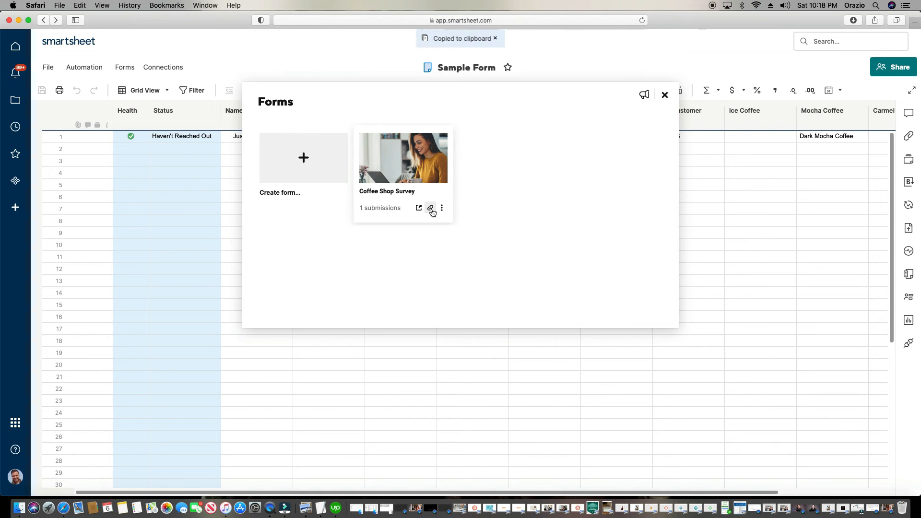
click(664, 95)
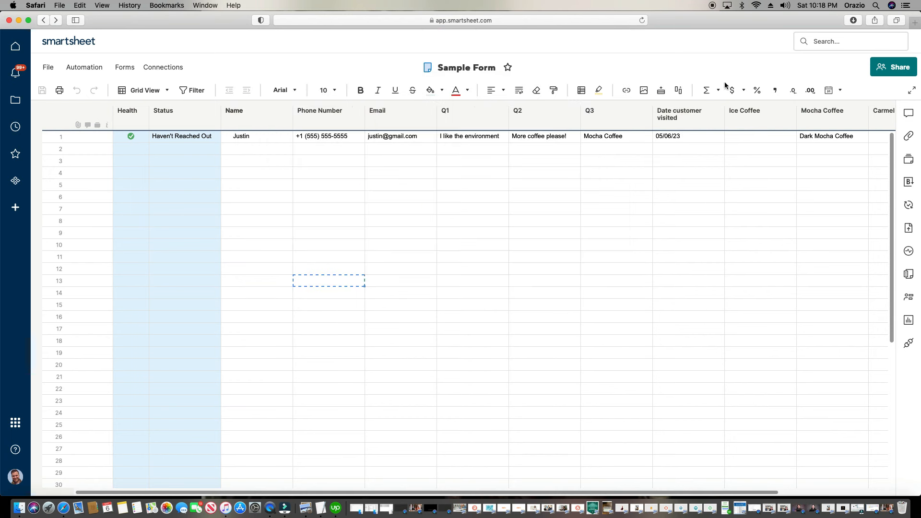
Load the copied form URL in a new Safari tab to view the live Coffee Shop Survey
click(915, 22)
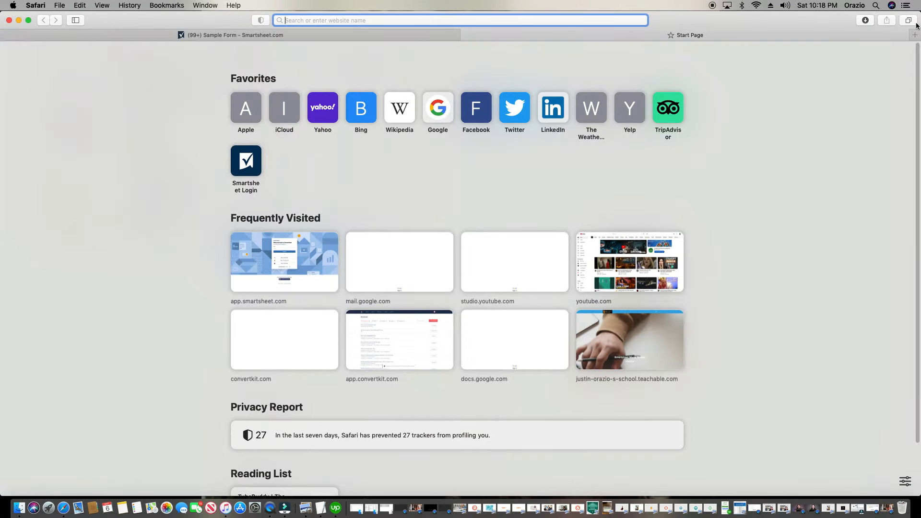
click(434, 112)
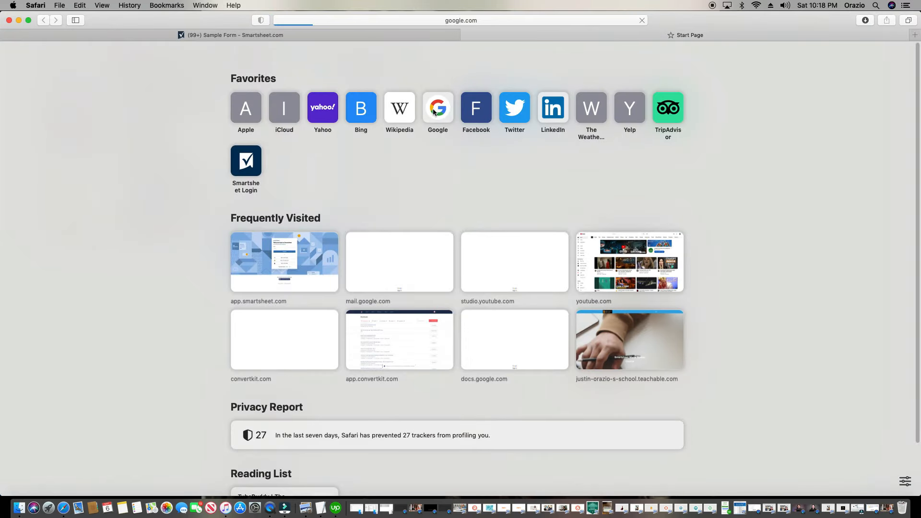
click(514, 21)
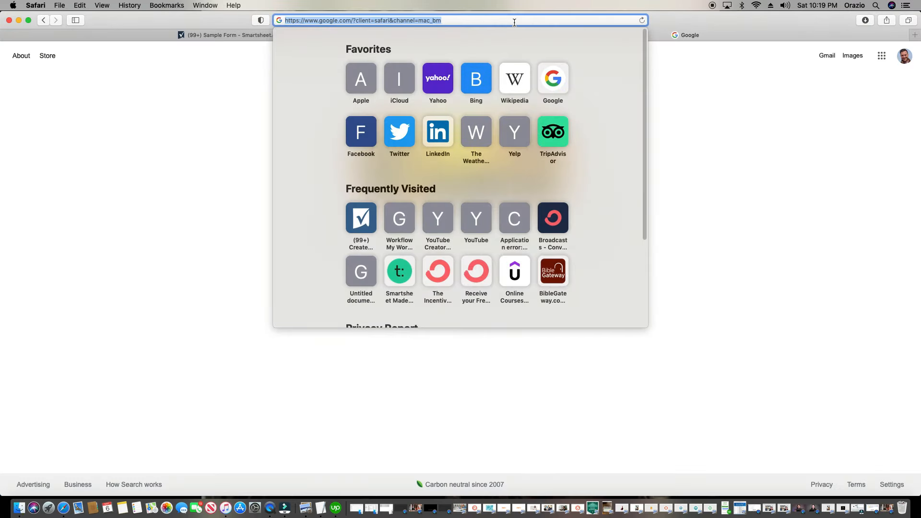
key(cmd+v)
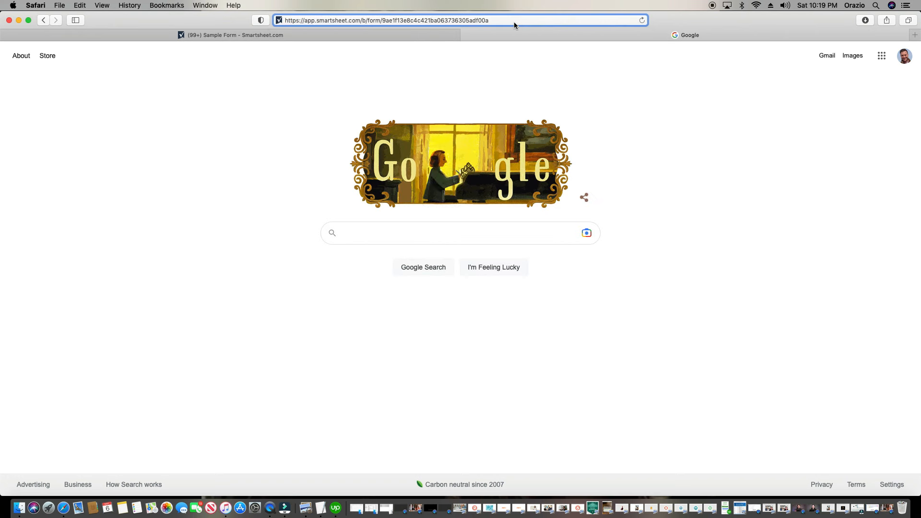
key(Return)
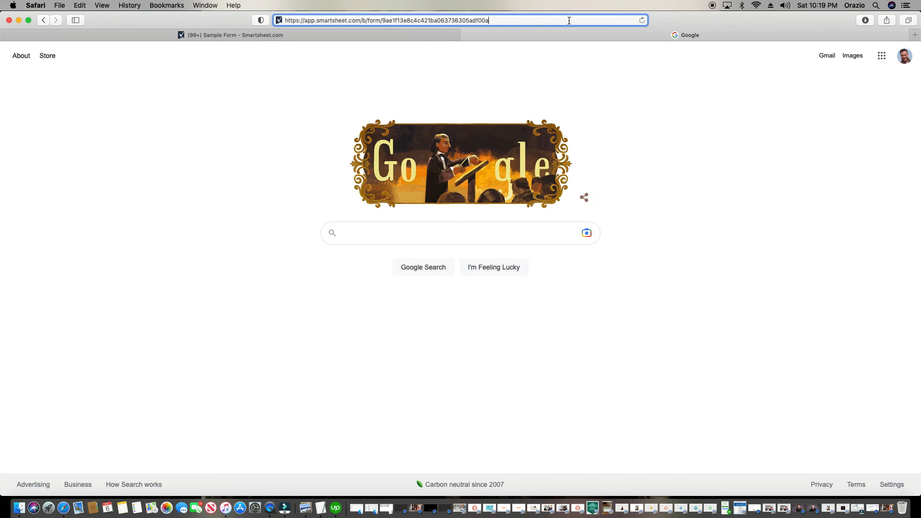
key(Return)
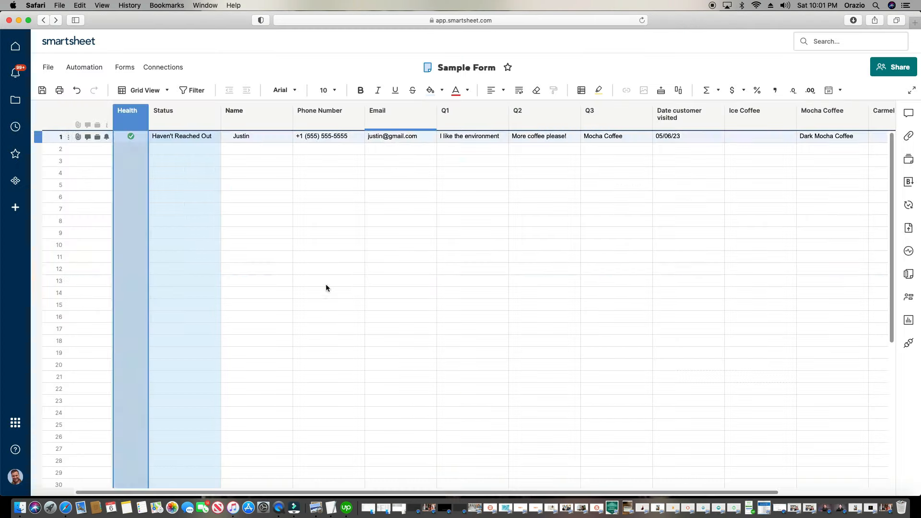
click(326, 284)
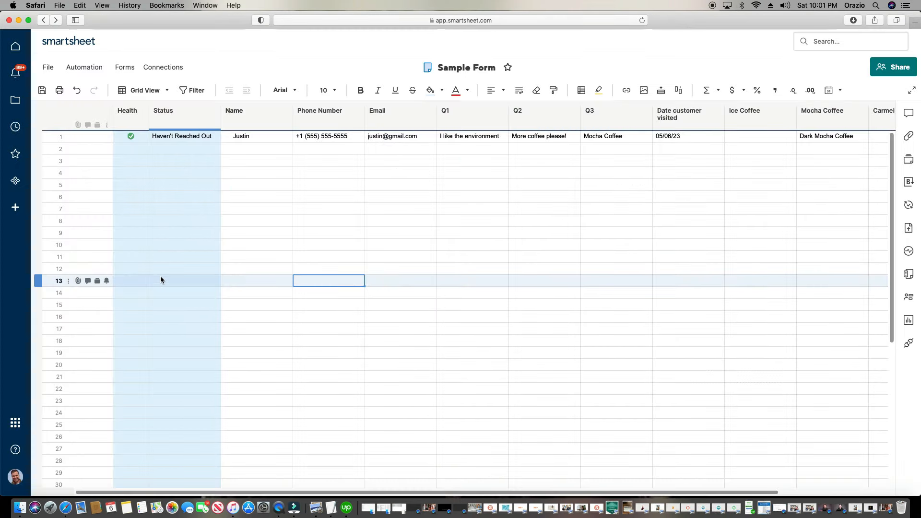